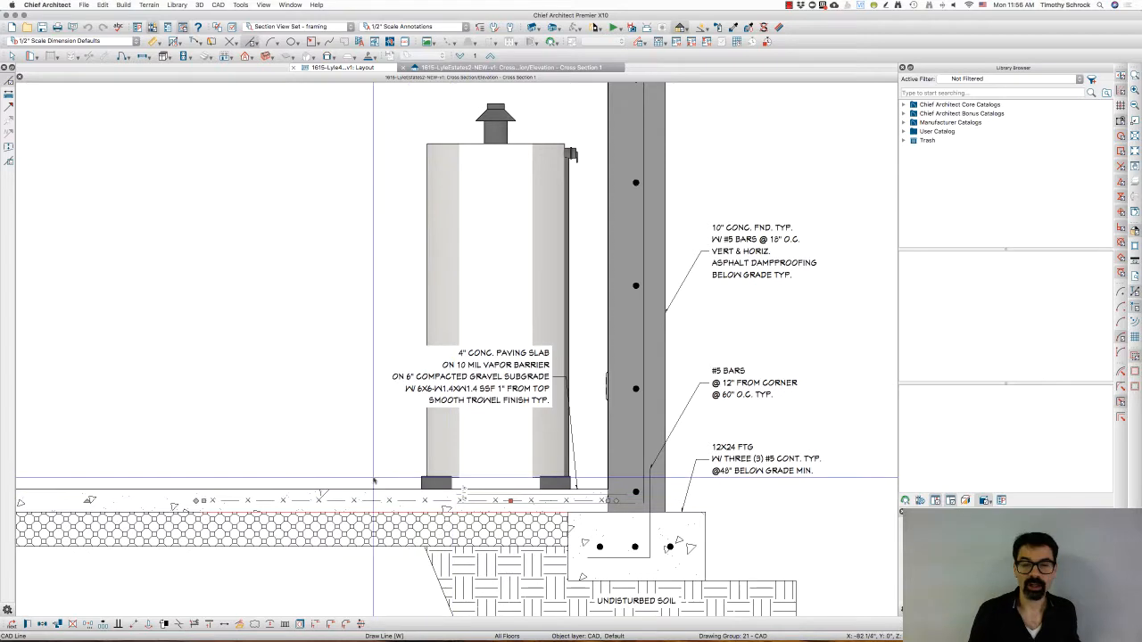
- Inspect the line style assigned to the mesh line in the concrete slab and locate that style in the library
{"action": "left_click", "coordinate": [384, 502]}
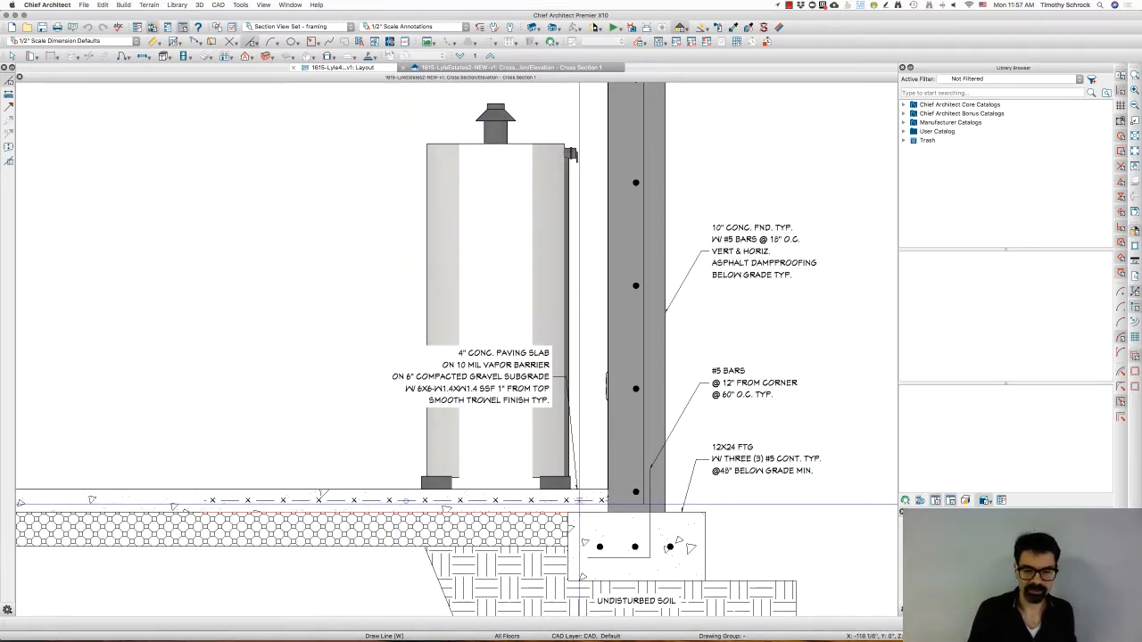
{"action": "left_click", "coordinate": [491, 501]}
{"action": "key", "text": "Escape"}
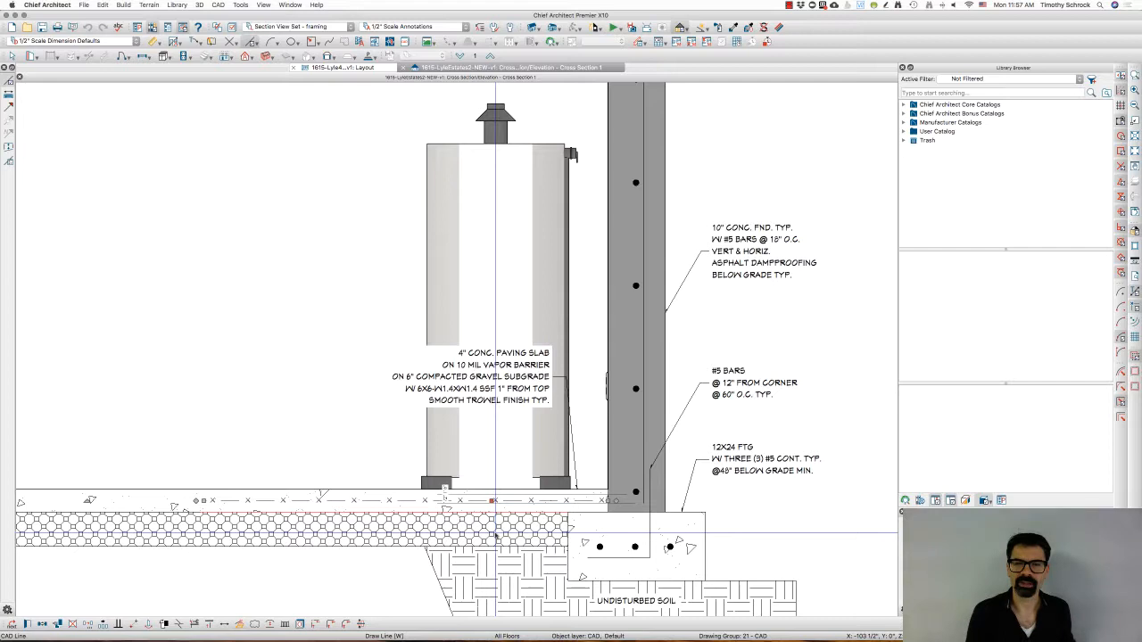
{"action": "double_click", "coordinate": [516, 505]}
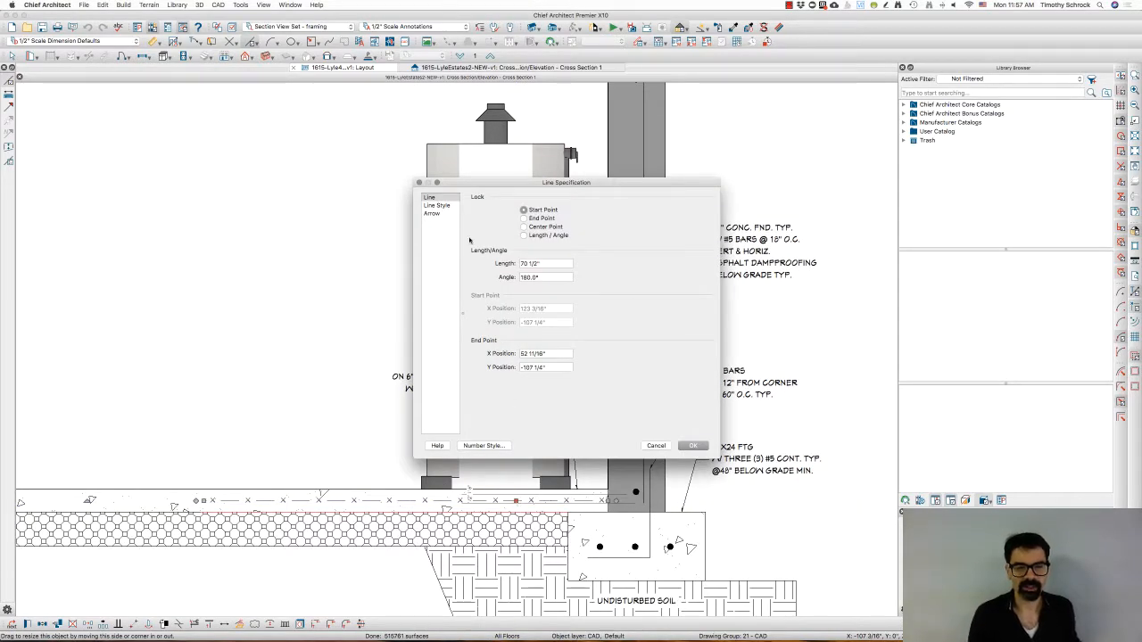
{"action": "left_click", "coordinate": [437, 206]}
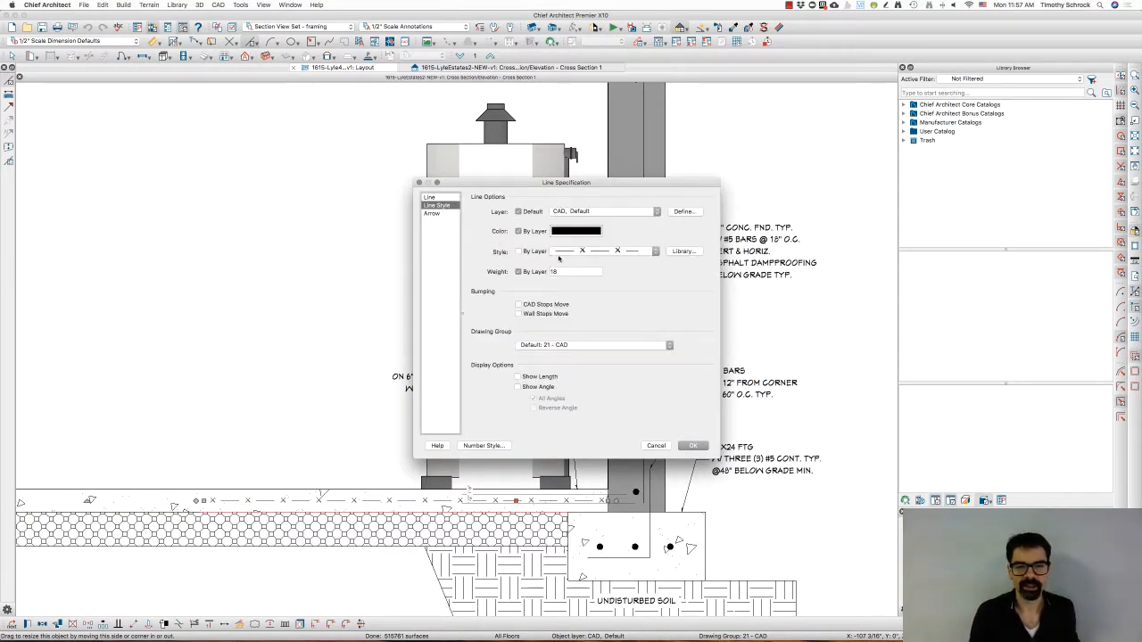
{"action": "left_click", "coordinate": [681, 252]}
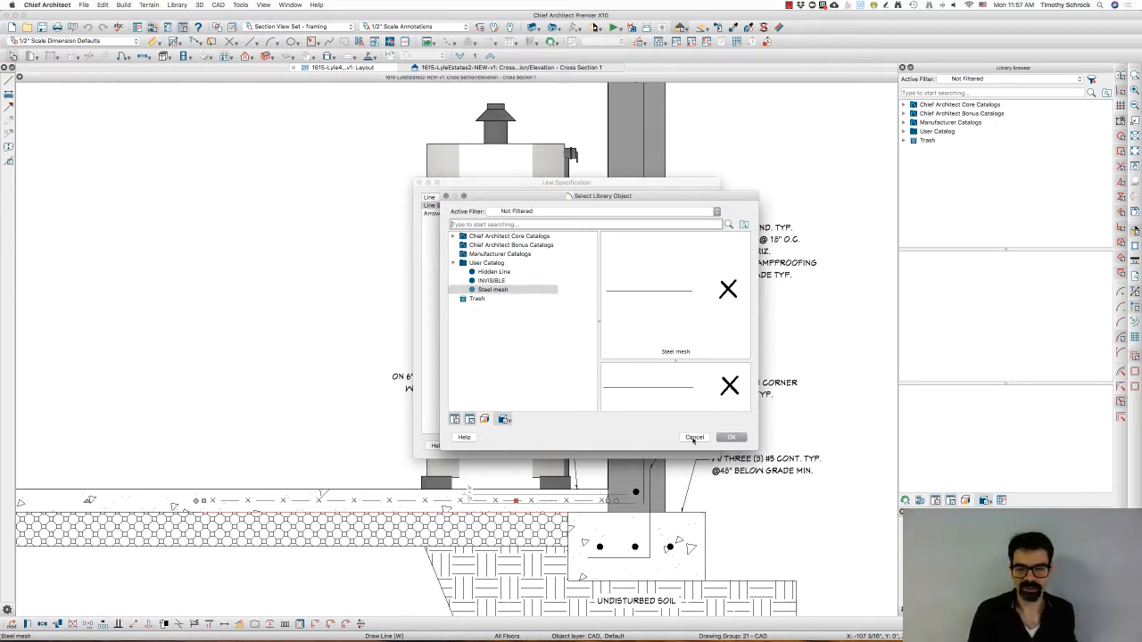
{"action": "left_click", "coordinate": [731, 437]}
{"action": "left_click", "coordinate": [691, 446]}
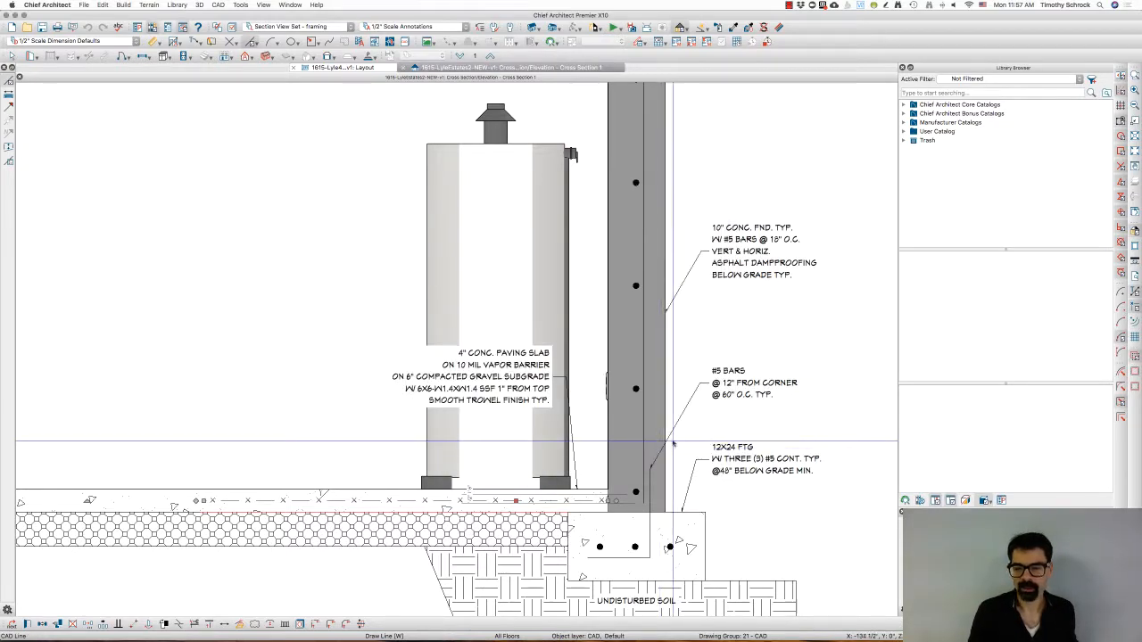
- Copy the large, medium and small Cold Water Supply line styles from the core catalog's Plumbing Line Styles
{"action": "left_click", "coordinate": [904, 106]}
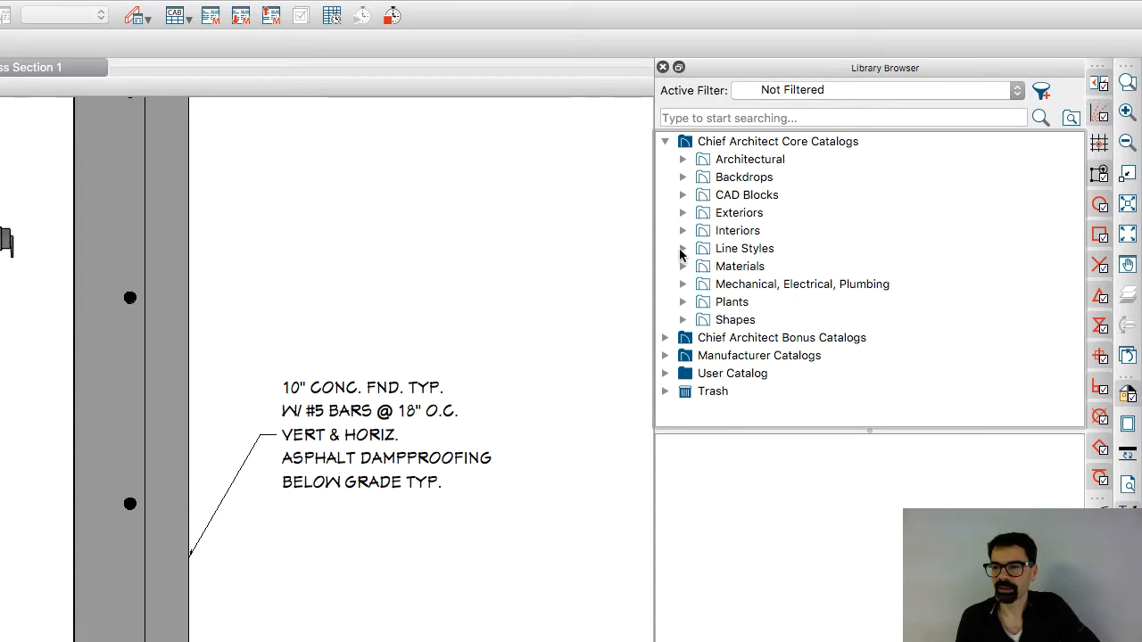
{"action": "left_click", "coordinate": [682, 251]}
{"action": "left_click", "coordinate": [700, 319]}
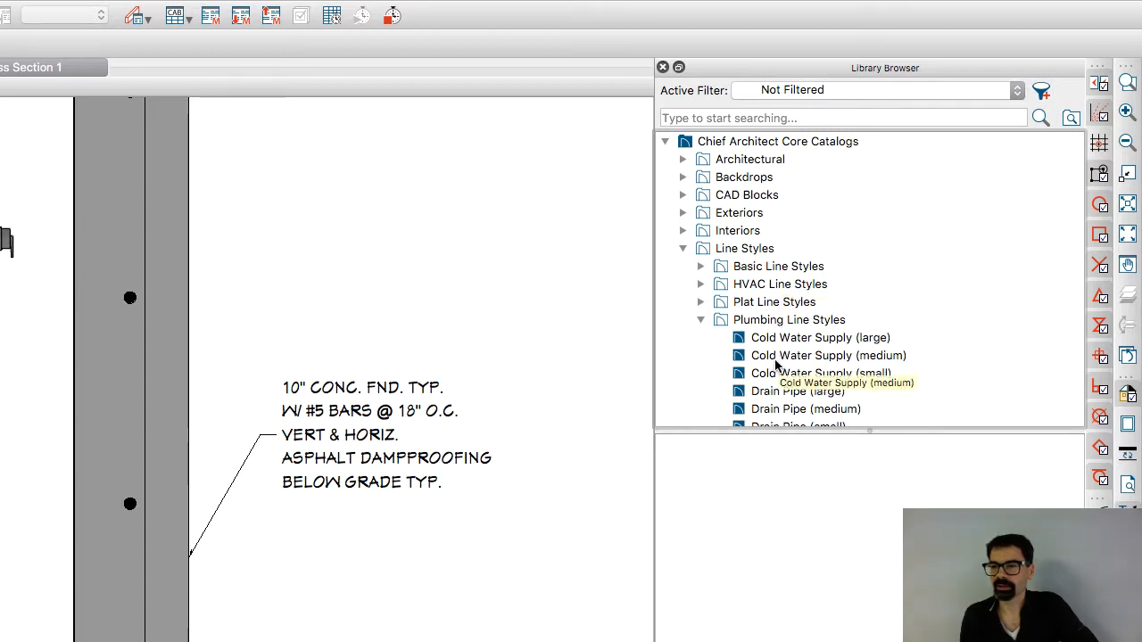
{"action": "left_click", "coordinate": [774, 344]}
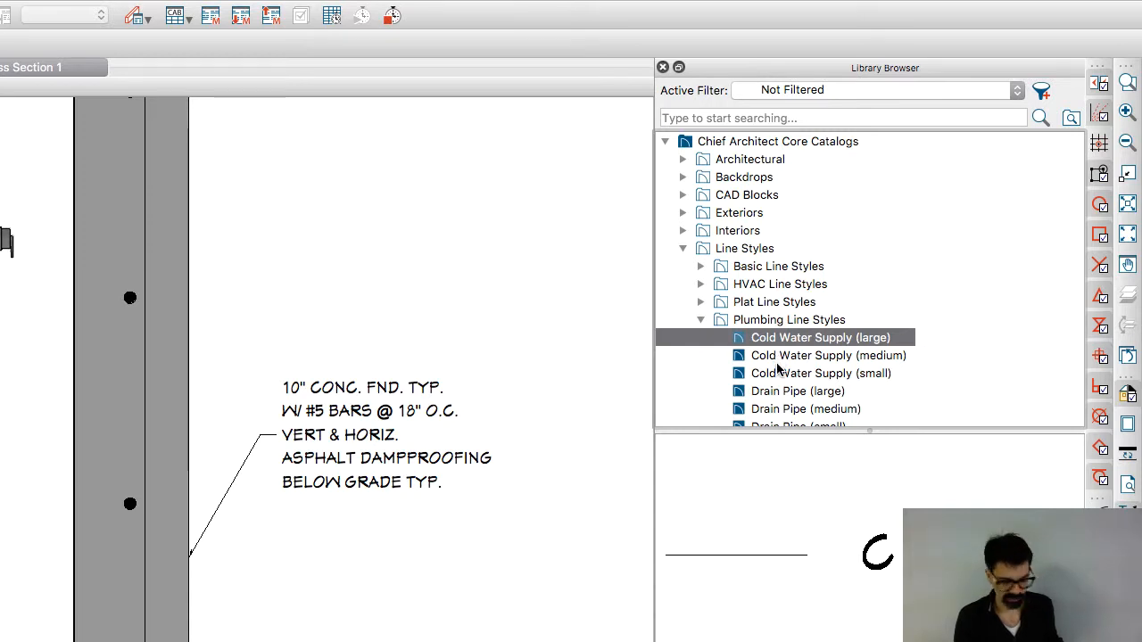
{"action": "left_click", "coordinate": [779, 374], "text": "shift"}
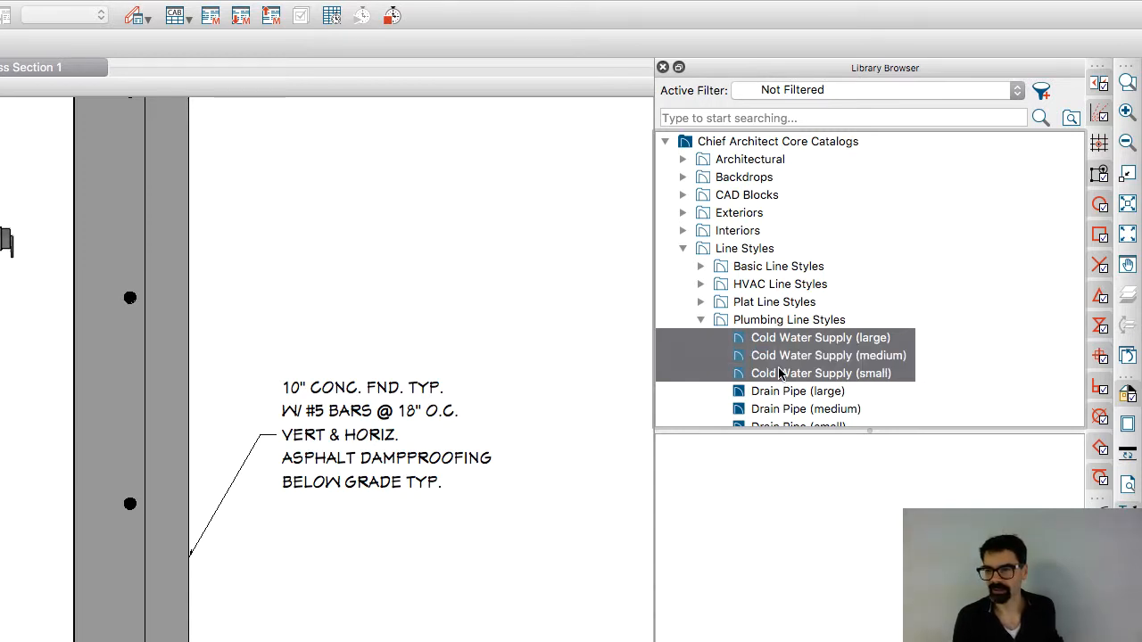
{"action": "right_click", "coordinate": [781, 373]}
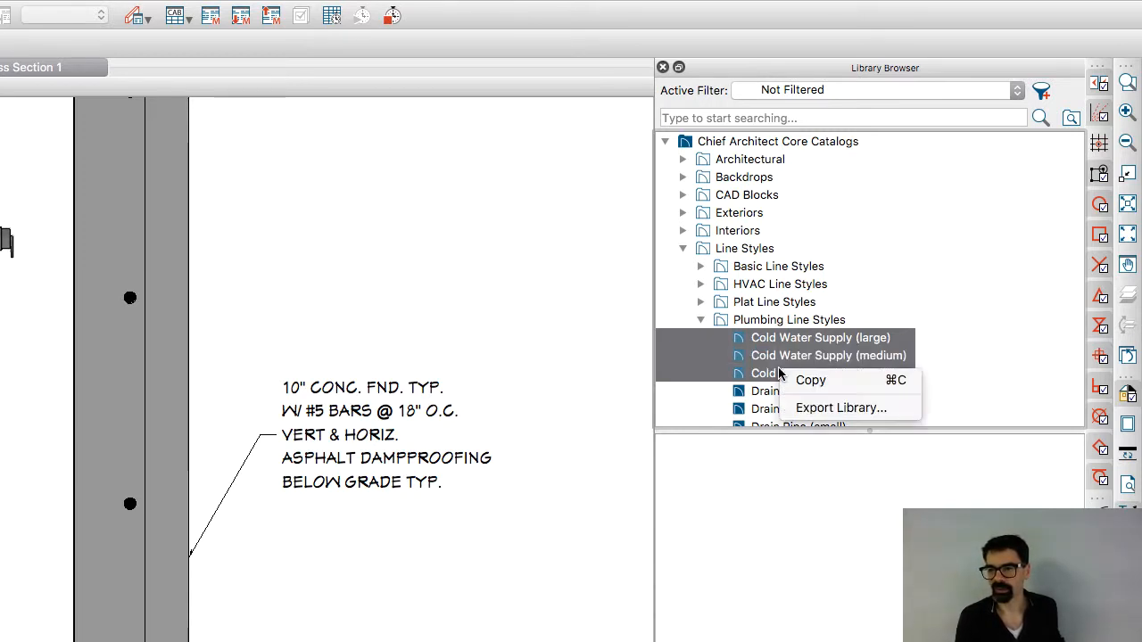
{"action": "left_click", "coordinate": [794, 380]}
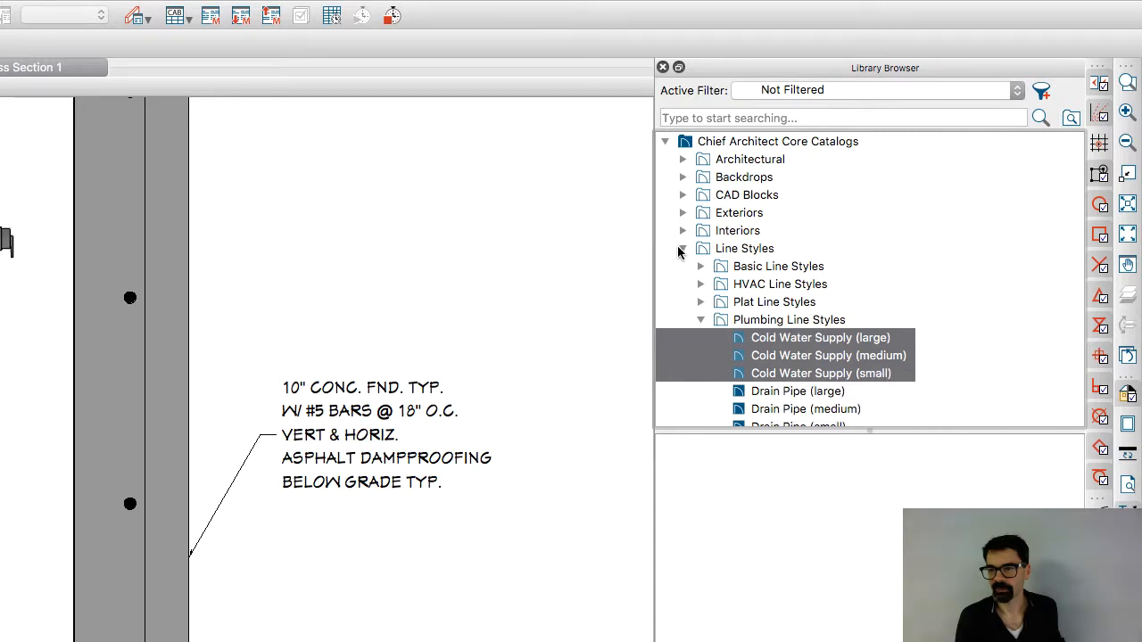
- Create a User Catalog folder named with the owner's first name plus "Line Styles" and paste the copied Cold Water Supply styles into it
{"action": "left_click", "coordinate": [681, 250]}
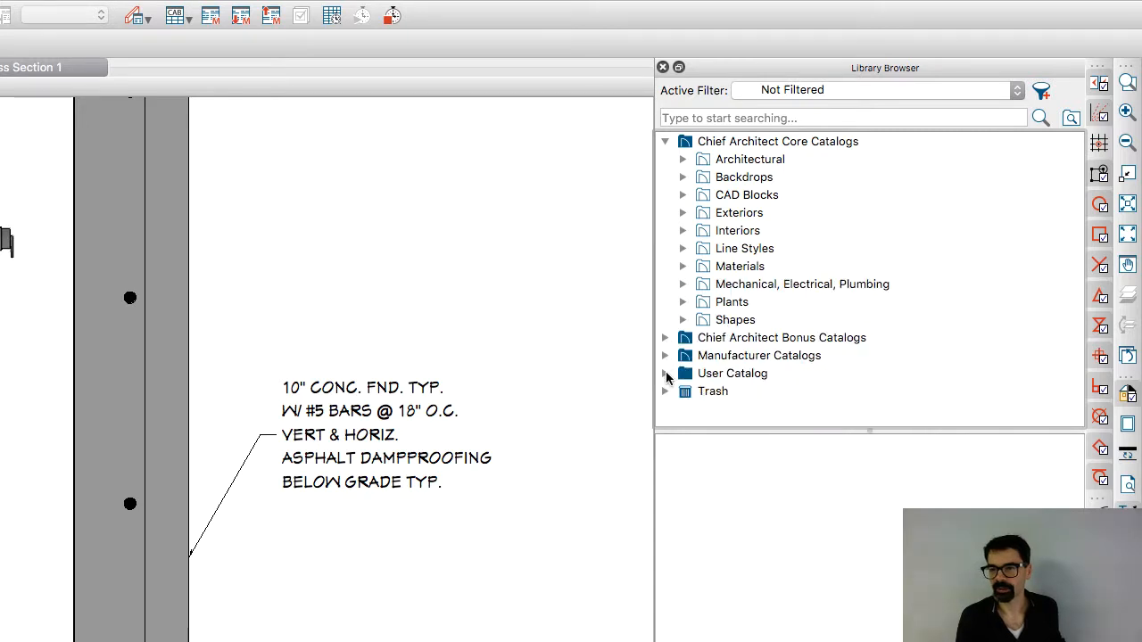
{"action": "left_click", "coordinate": [692, 340]}
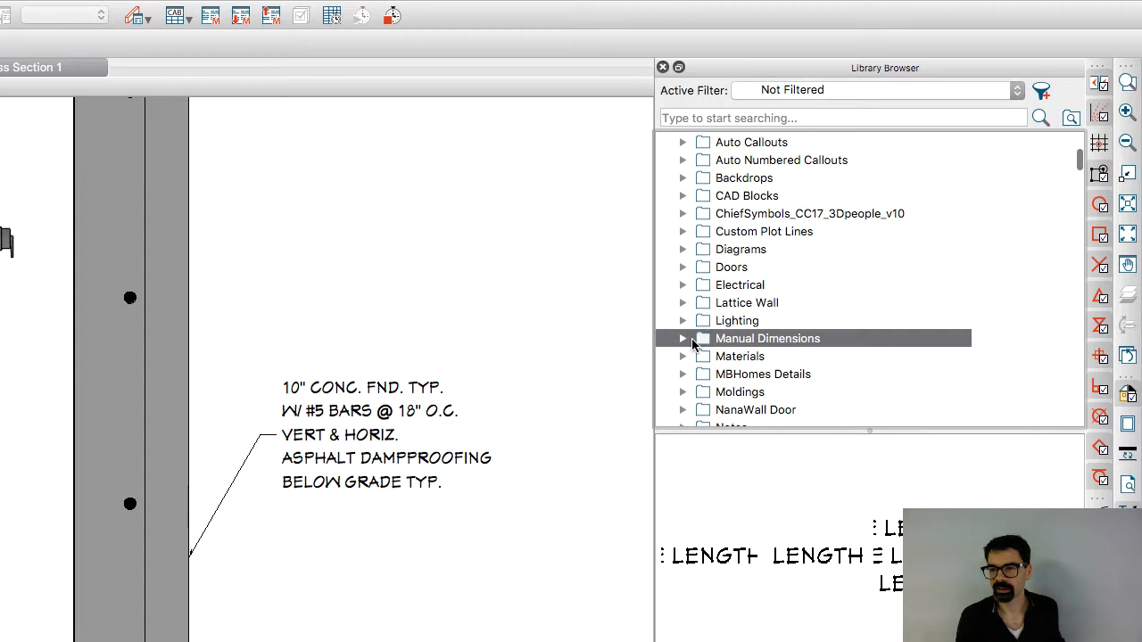
{"action": "scroll", "coordinate": [693, 344], "scroll_direction": "down", "scroll_amount": 1}
{"action": "scroll", "coordinate": [693, 342], "scroll_direction": "down", "scroll_amount": 5}
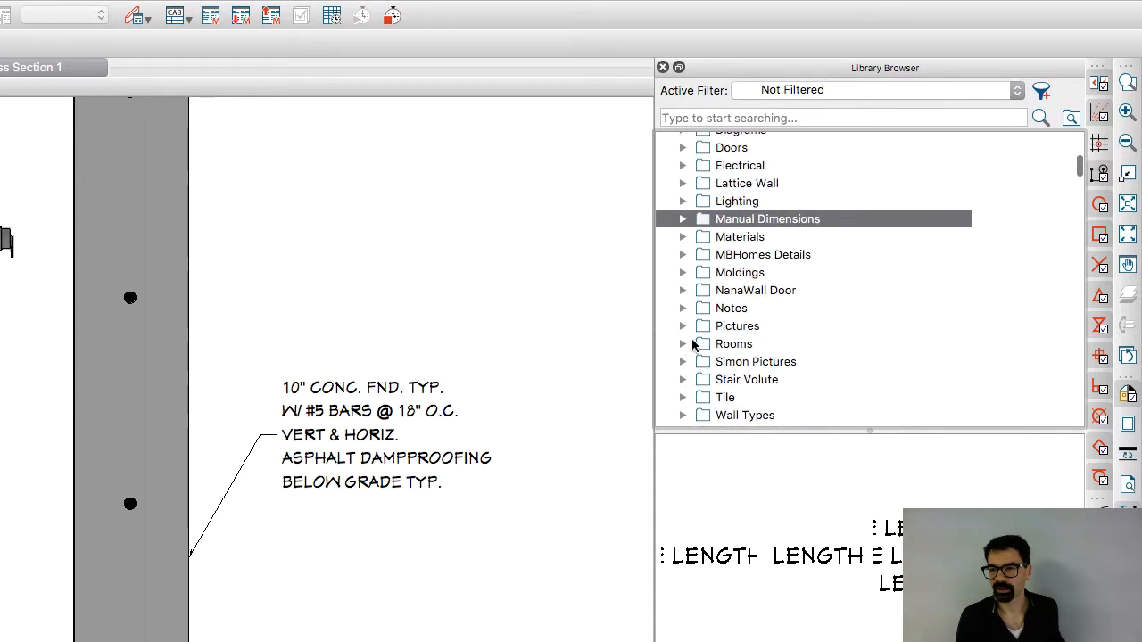
{"action": "scroll", "coordinate": [692, 342], "scroll_direction": "up", "scroll_amount": 14}
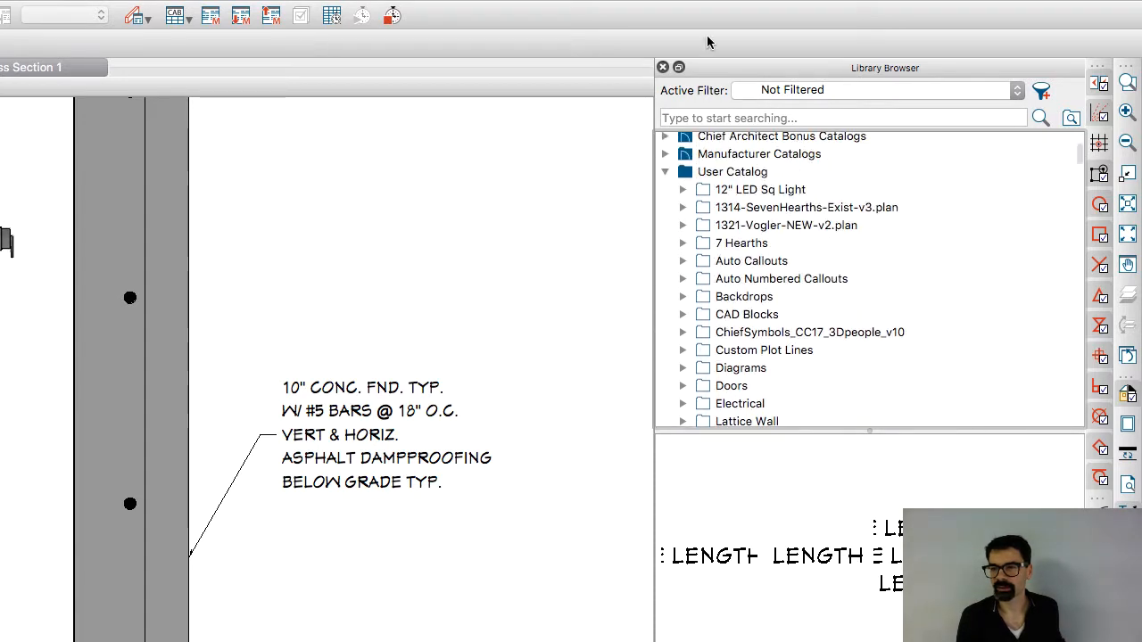
{"action": "scroll", "coordinate": [705, 201], "scroll_direction": "up", "scroll_amount": 1}
{"action": "left_click", "coordinate": [705, 193]}
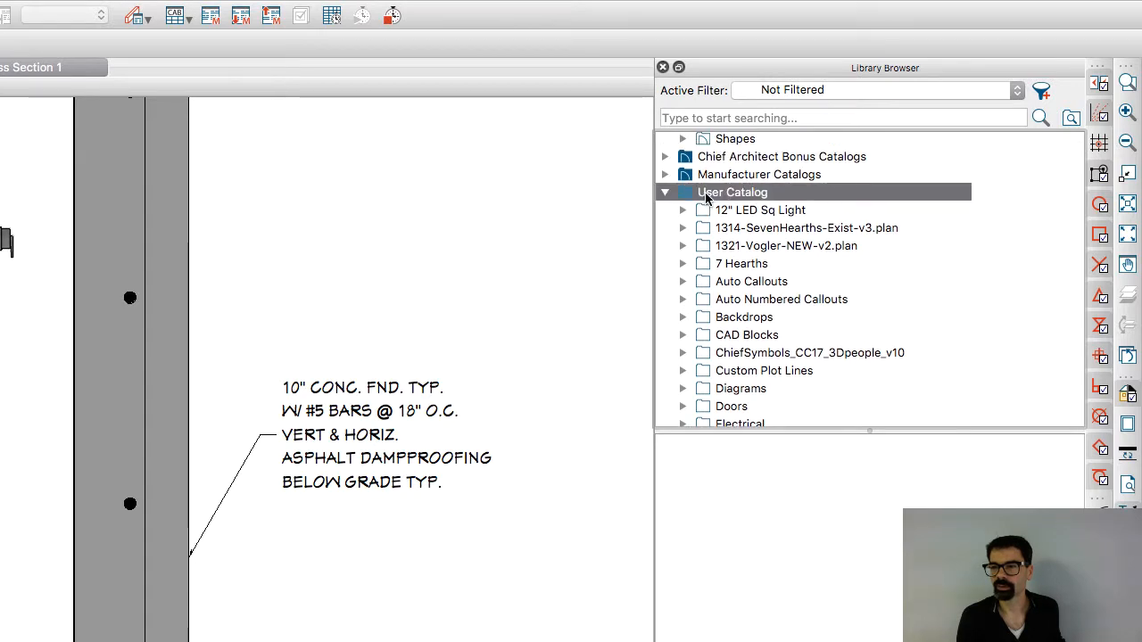
{"action": "right_click", "coordinate": [706, 198]}
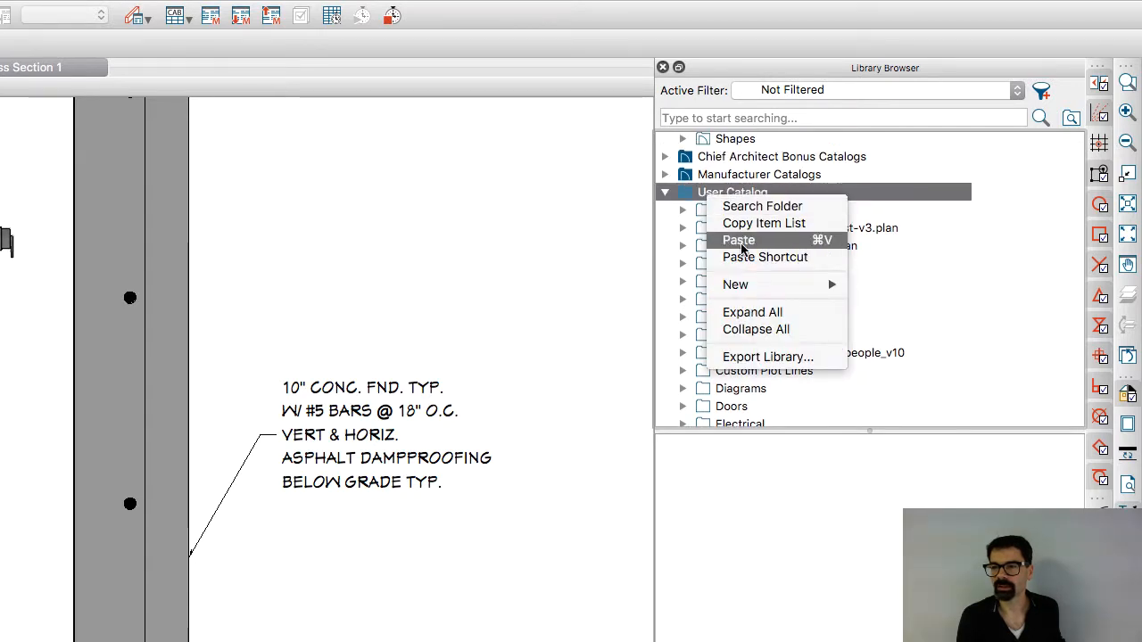
{"action": "mouse_move", "coordinate": [757, 286]}
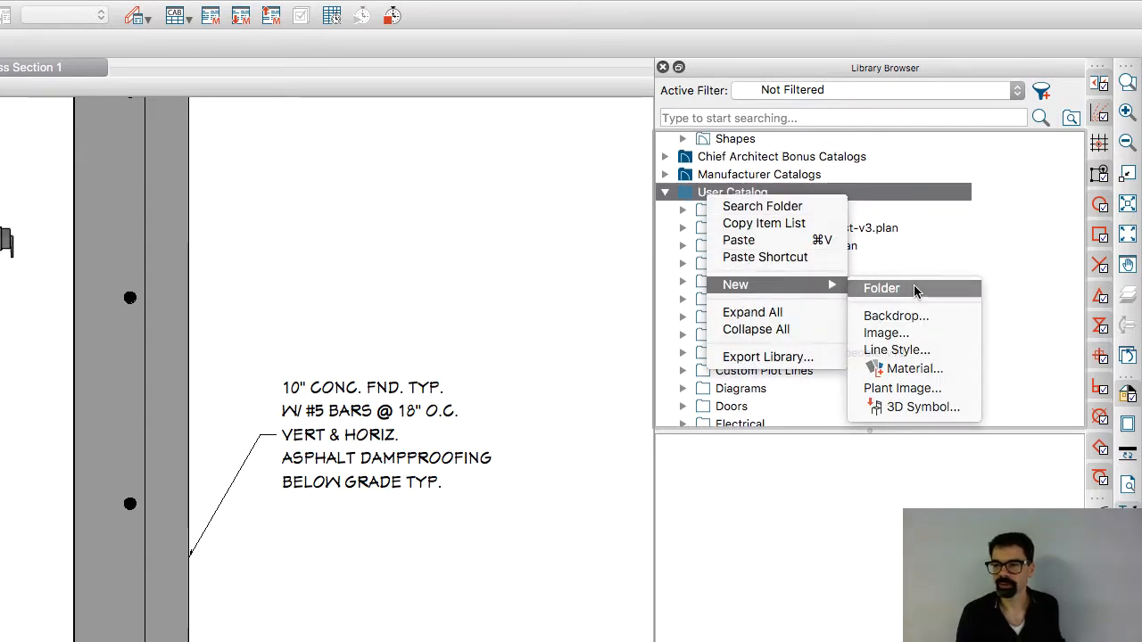
{"action": "left_click", "coordinate": [915, 290]}
{"action": "type", "text": "Line S"}
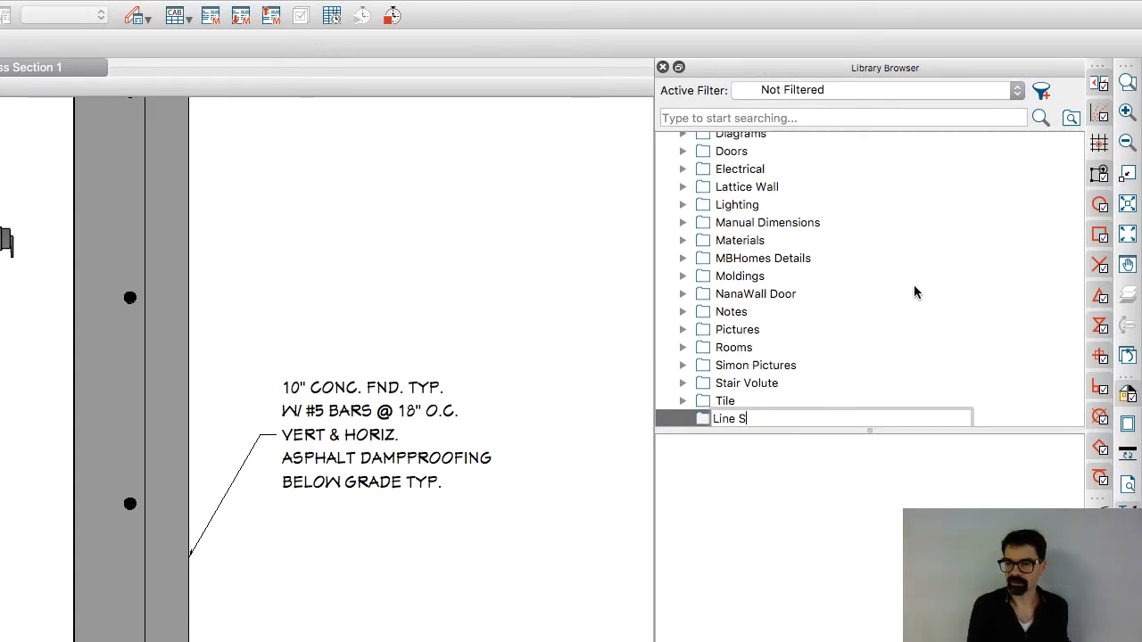
{"action": "type", "text": "tyles"}
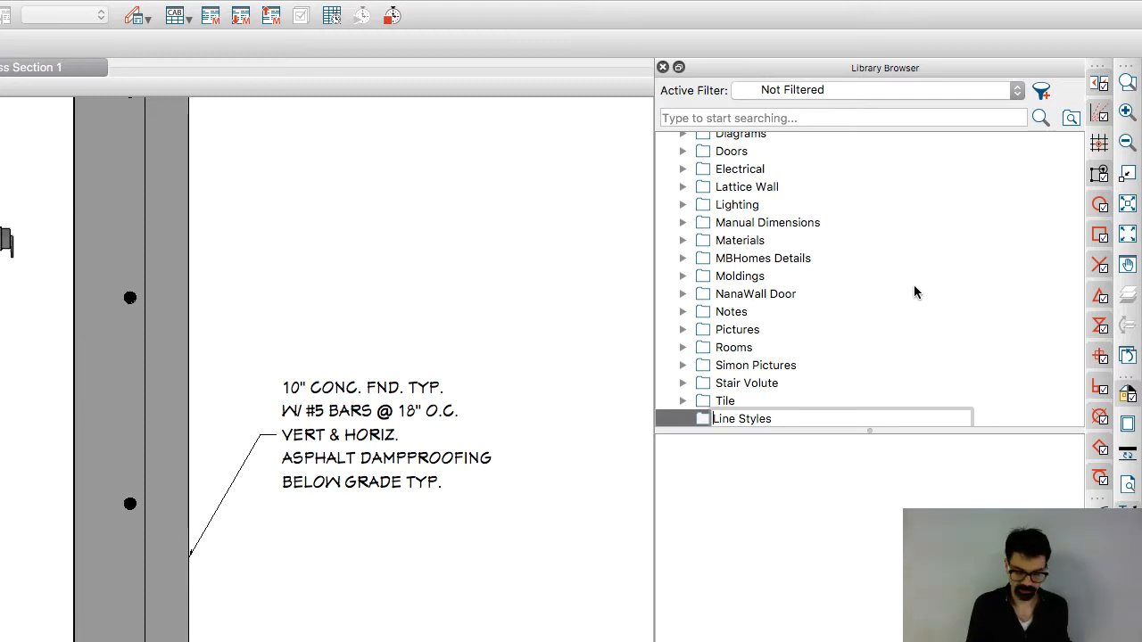
{"action": "type", "text": "Tim's"}
{"action": "key", "text": "Return"}
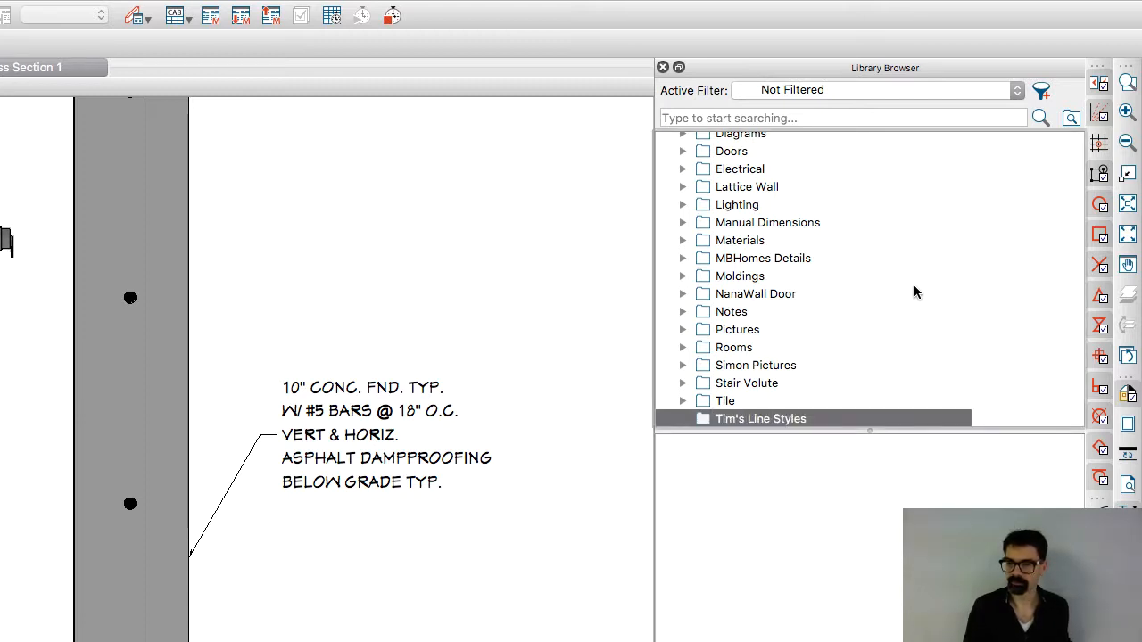
{"action": "right_click", "coordinate": [777, 416]}
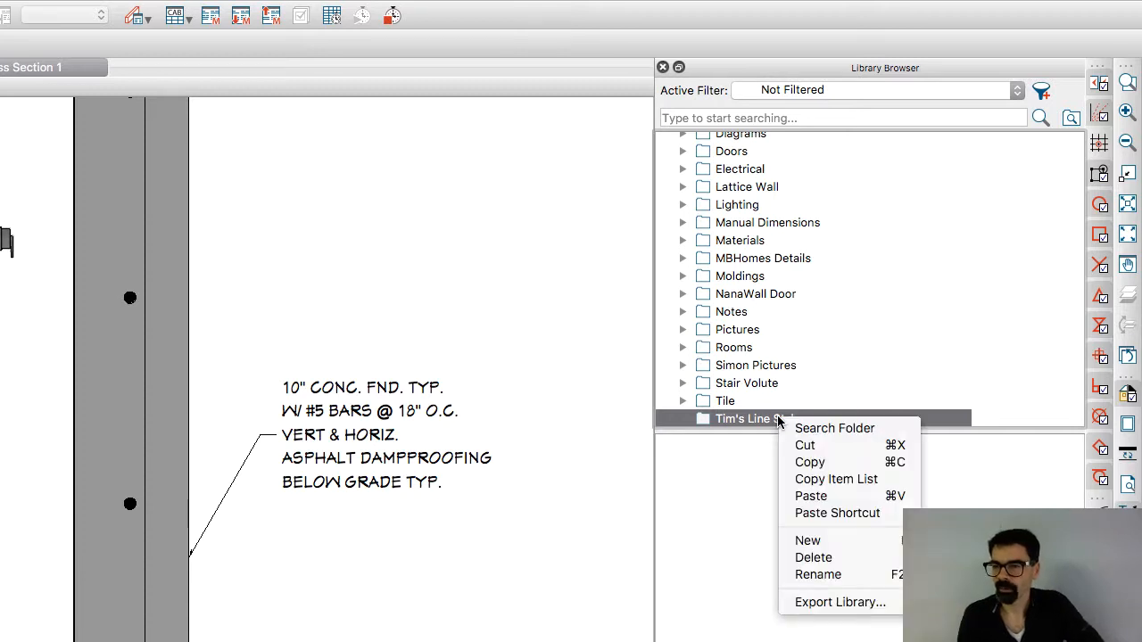
{"action": "left_click", "coordinate": [818, 496]}
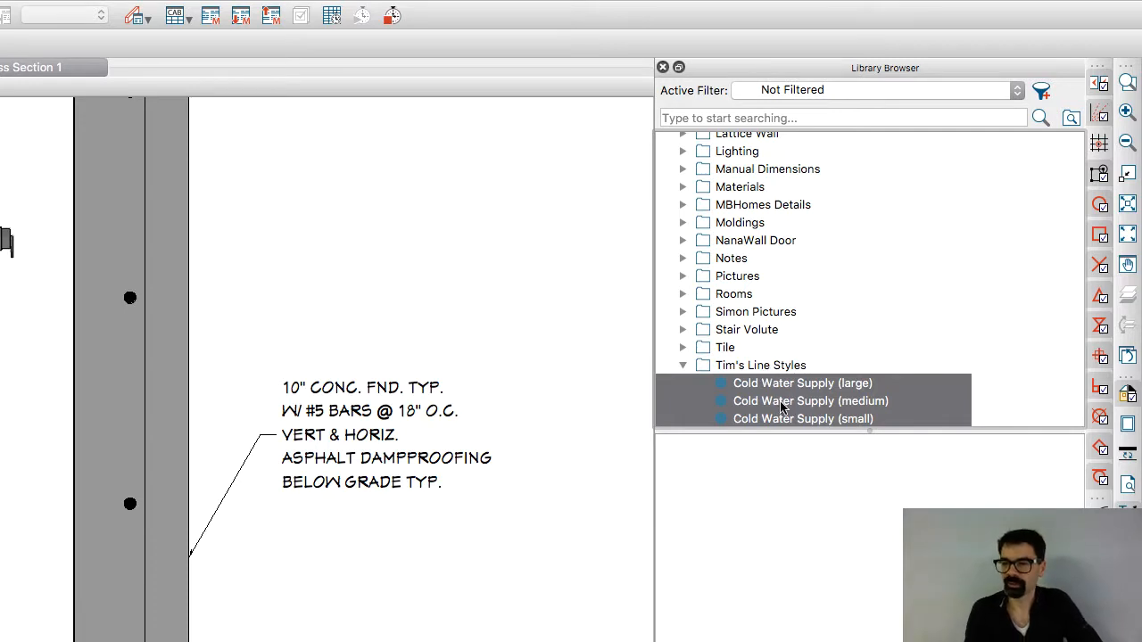
- Find the Steel mesh line style among the loose User Catalog items and cut it
{"action": "scroll", "coordinate": [781, 406], "scroll_direction": "down", "scroll_amount": 10}
{"action": "left_click", "coordinate": [780, 398]}
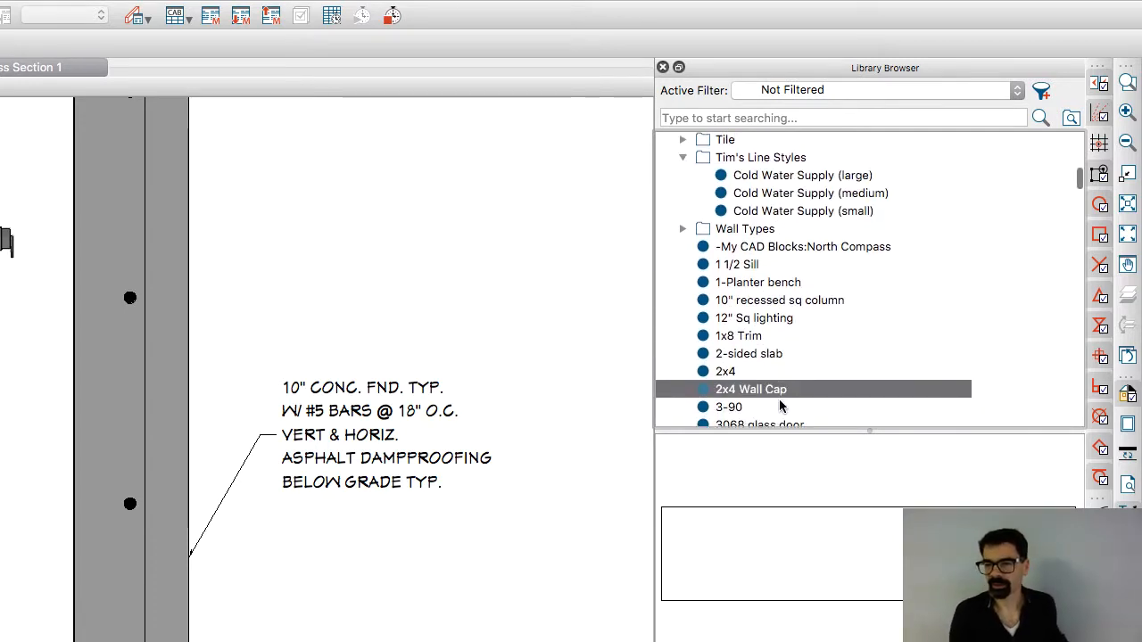
{"action": "scroll", "coordinate": [777, 401], "scroll_direction": "down", "scroll_amount": 6}
{"action": "scroll", "coordinate": [765, 381], "scroll_direction": "down", "scroll_amount": 15}
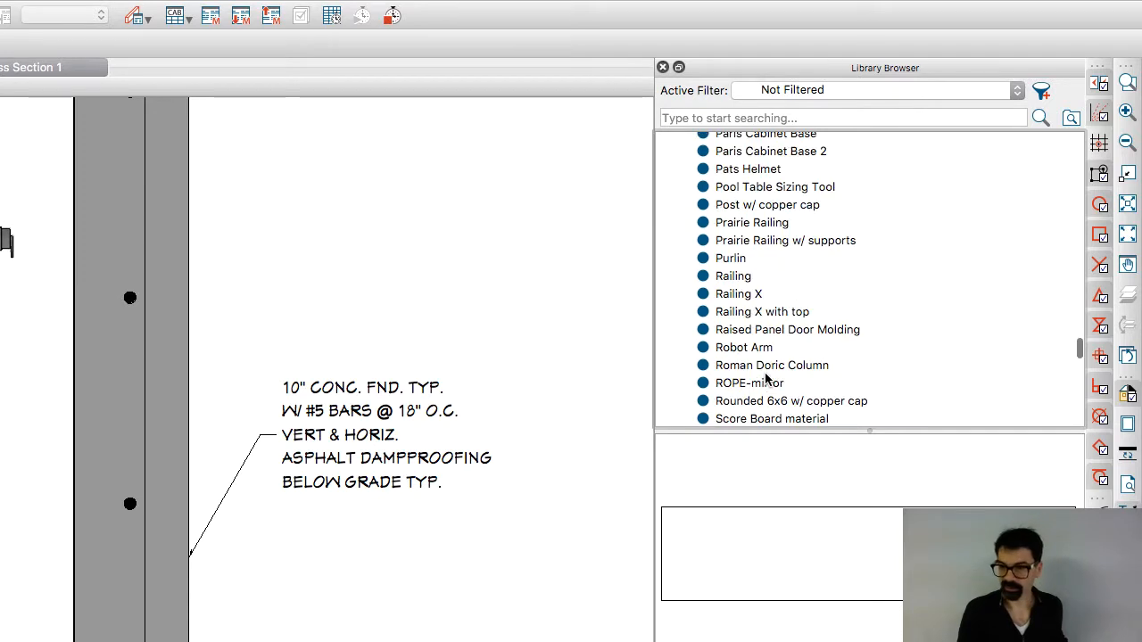
{"action": "left_click", "coordinate": [763, 366]}
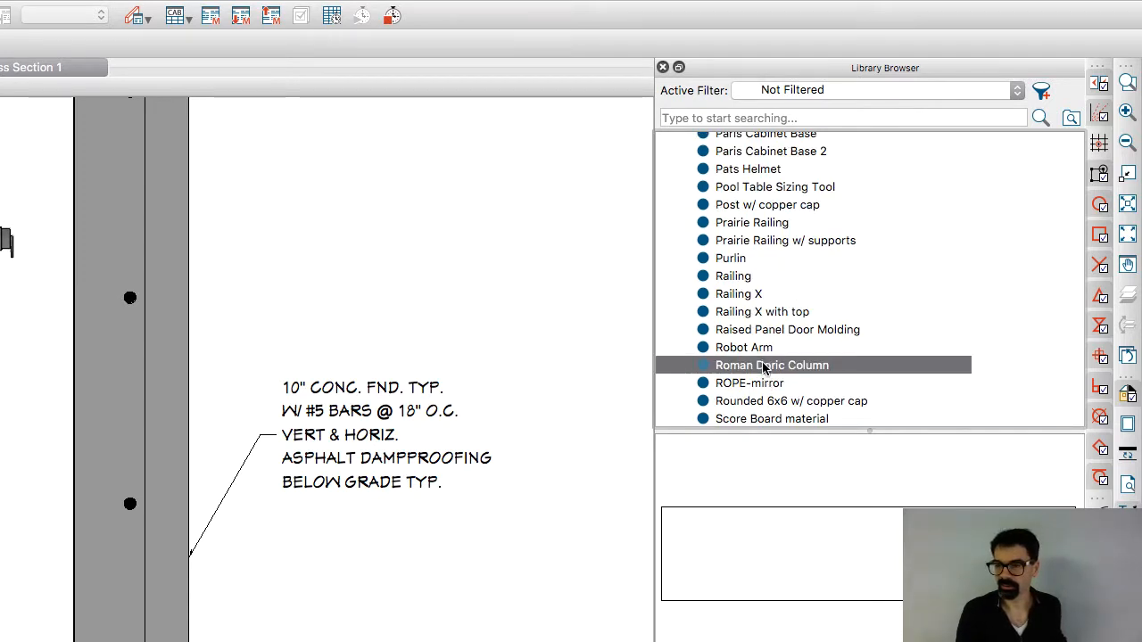
{"action": "scroll", "coordinate": [763, 374], "scroll_direction": "down", "scroll_amount": 5}
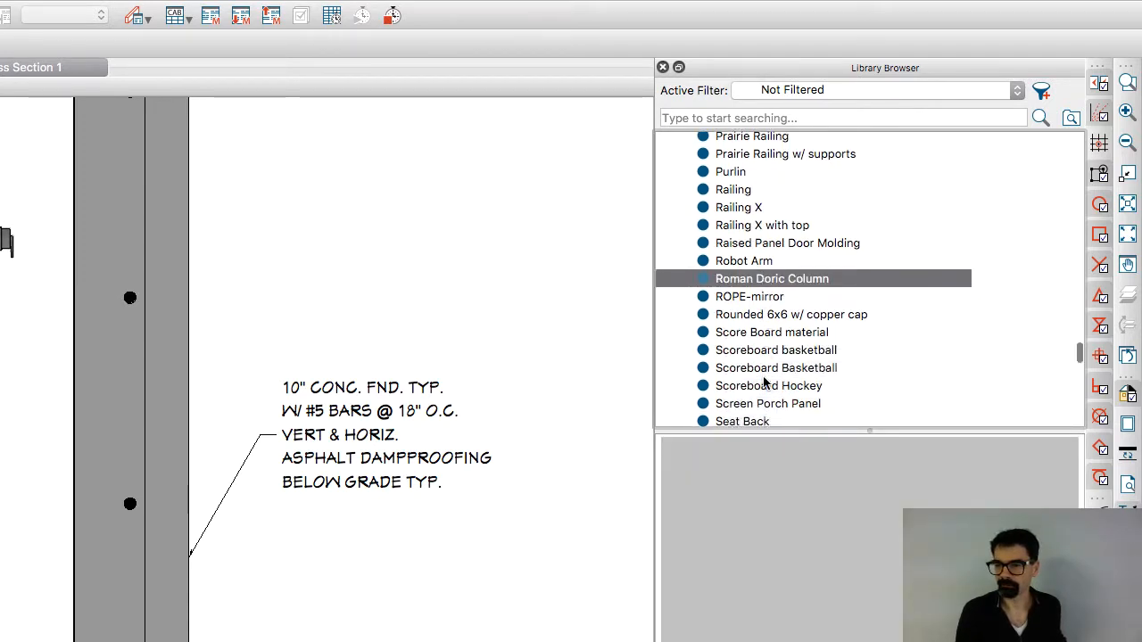
{"action": "scroll", "coordinate": [764, 382], "scroll_direction": "down", "scroll_amount": 5}
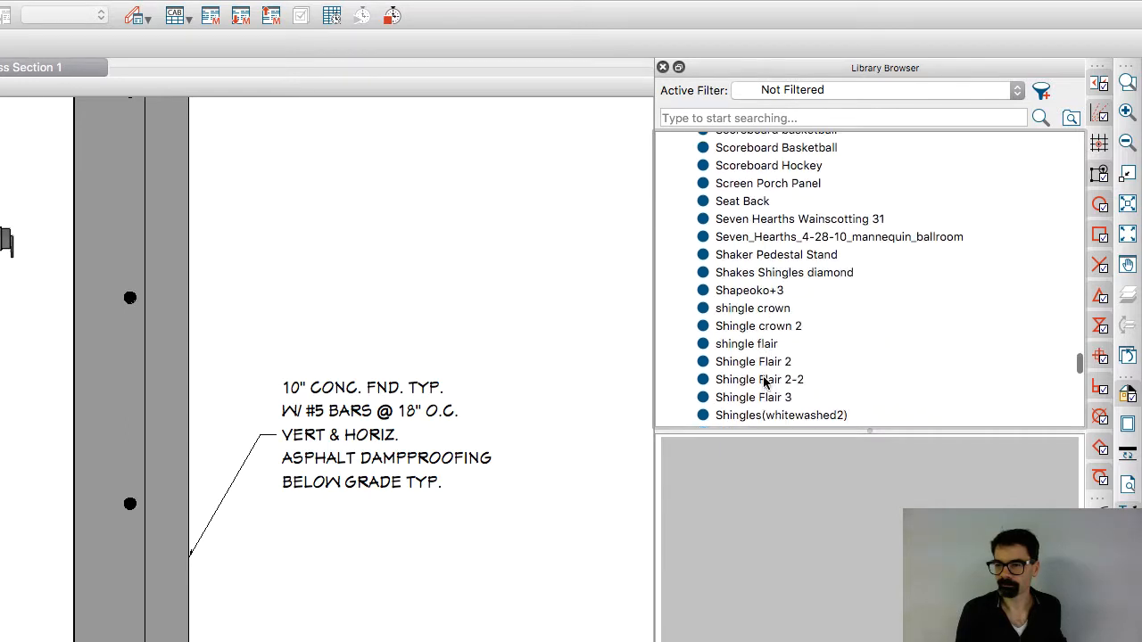
{"action": "scroll", "coordinate": [764, 382], "scroll_direction": "down", "scroll_amount": 10}
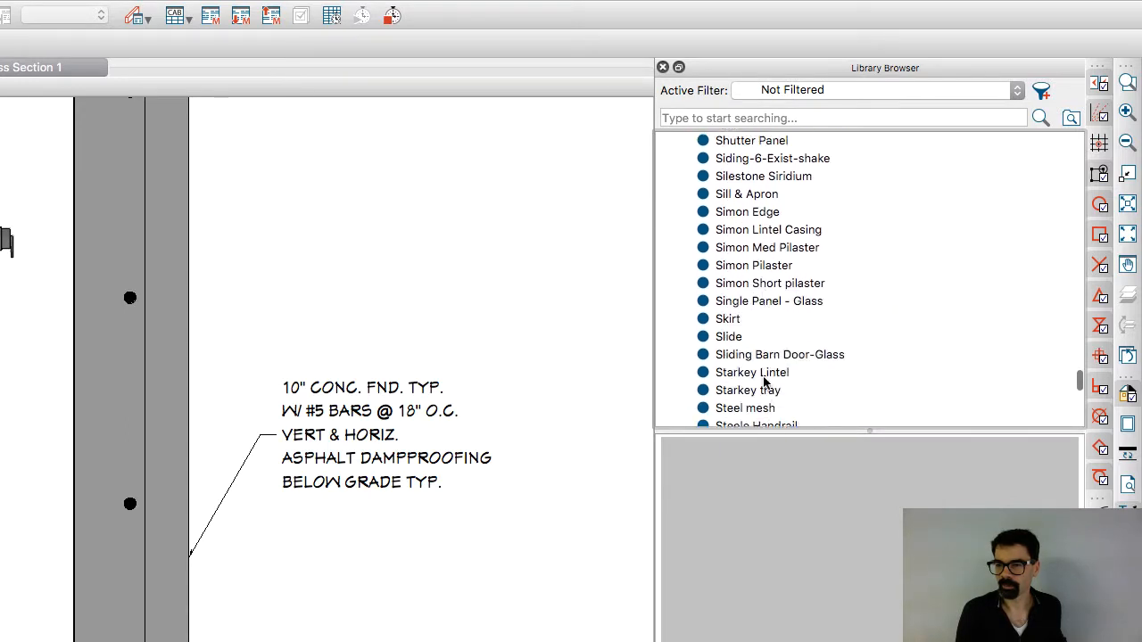
{"action": "scroll", "coordinate": [764, 381], "scroll_direction": "down", "scroll_amount": 1}
{"action": "left_click", "coordinate": [764, 366]}
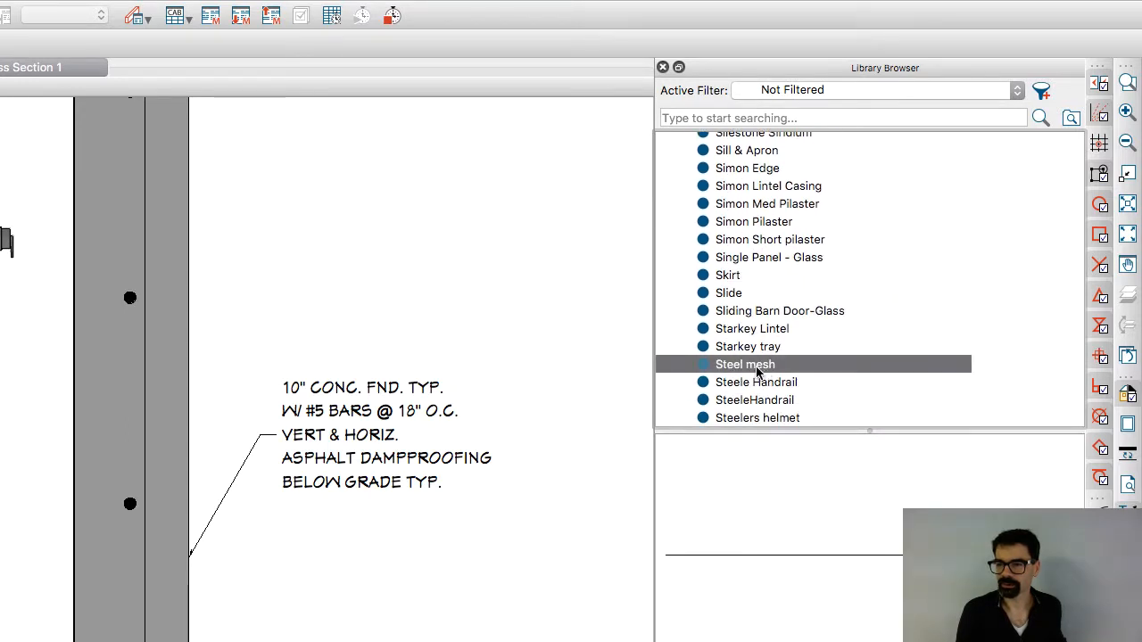
{"action": "right_click", "coordinate": [735, 368]}
{"action": "left_click", "coordinate": [756, 380]}
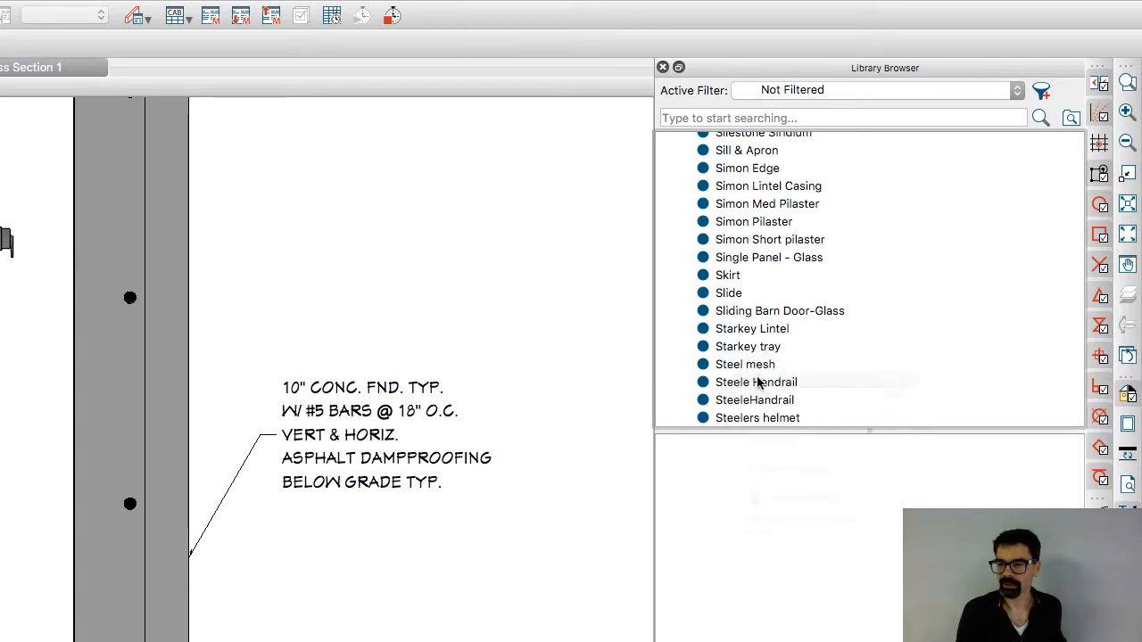
- Paste the cut Steel mesh line style into the custom line styles folder in the User Catalog
{"action": "scroll", "coordinate": [757, 357], "scroll_direction": "up", "scroll_amount": 20}
{"action": "scroll", "coordinate": [756, 348], "scroll_direction": "up", "scroll_amount": 20}
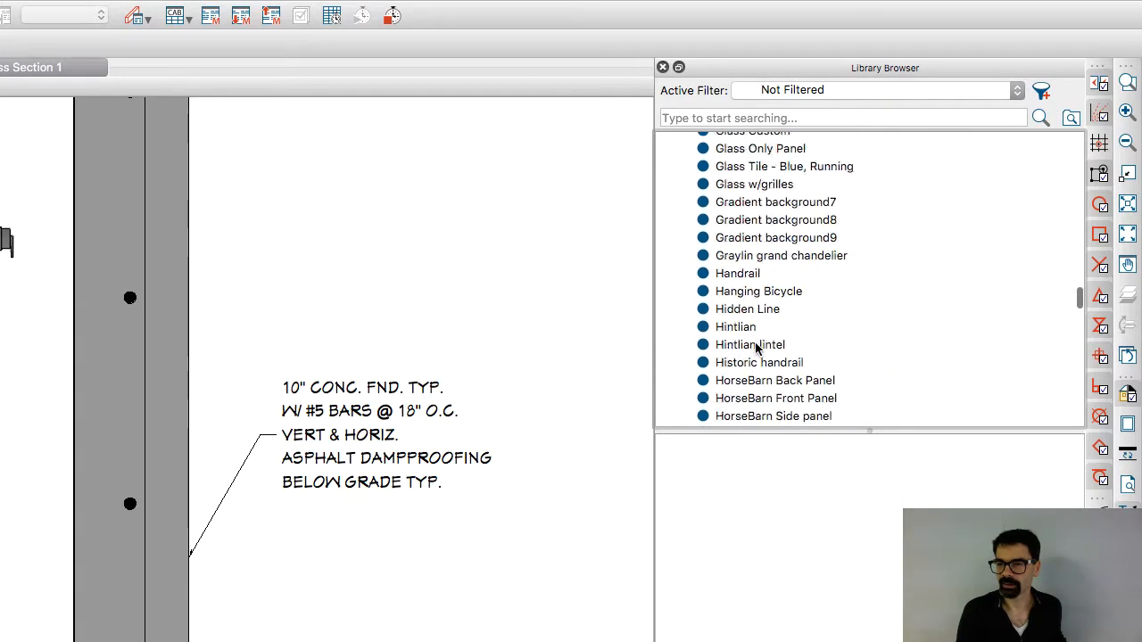
{"action": "scroll", "coordinate": [756, 348], "scroll_direction": "up", "scroll_amount": 20}
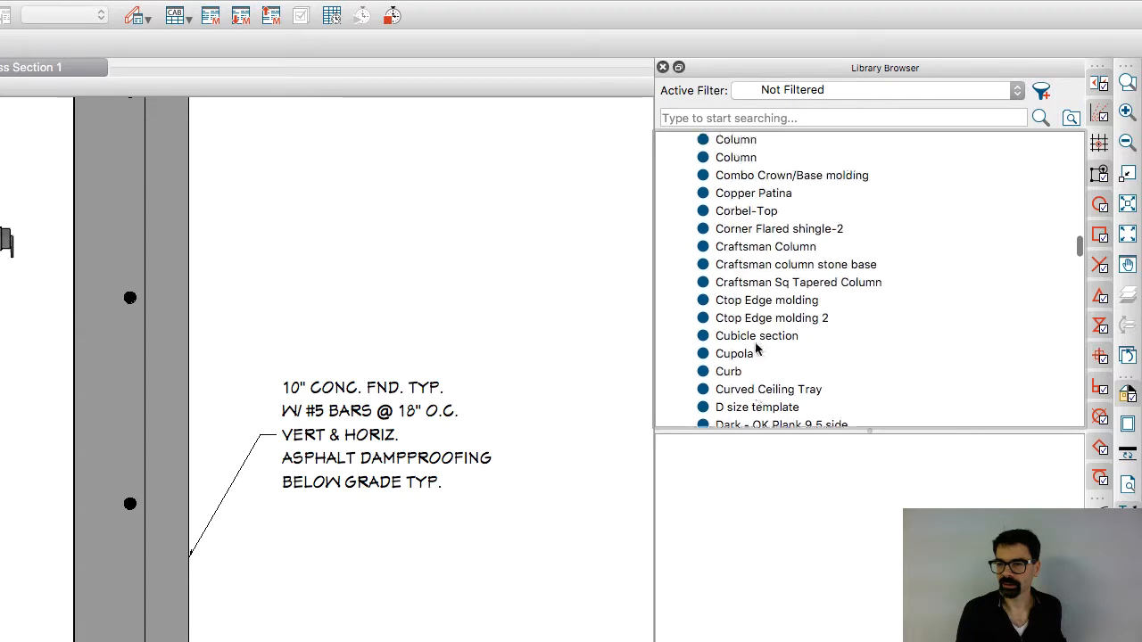
{"action": "scroll", "coordinate": [756, 348], "scroll_direction": "up", "scroll_amount": 20}
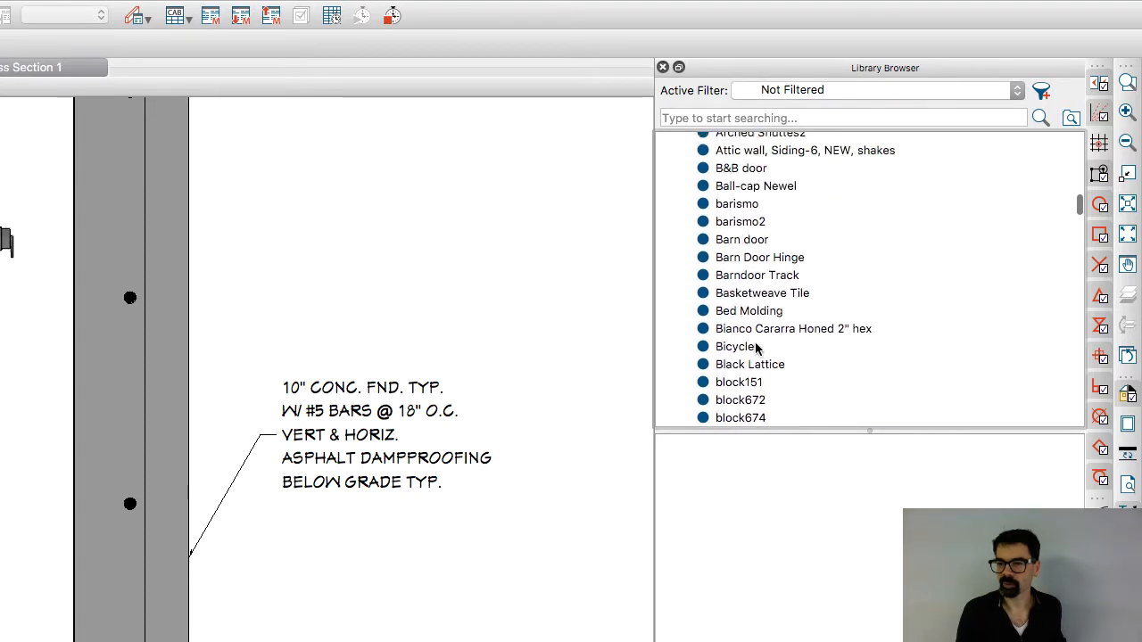
{"action": "scroll", "coordinate": [756, 348], "scroll_direction": "up", "scroll_amount": 3}
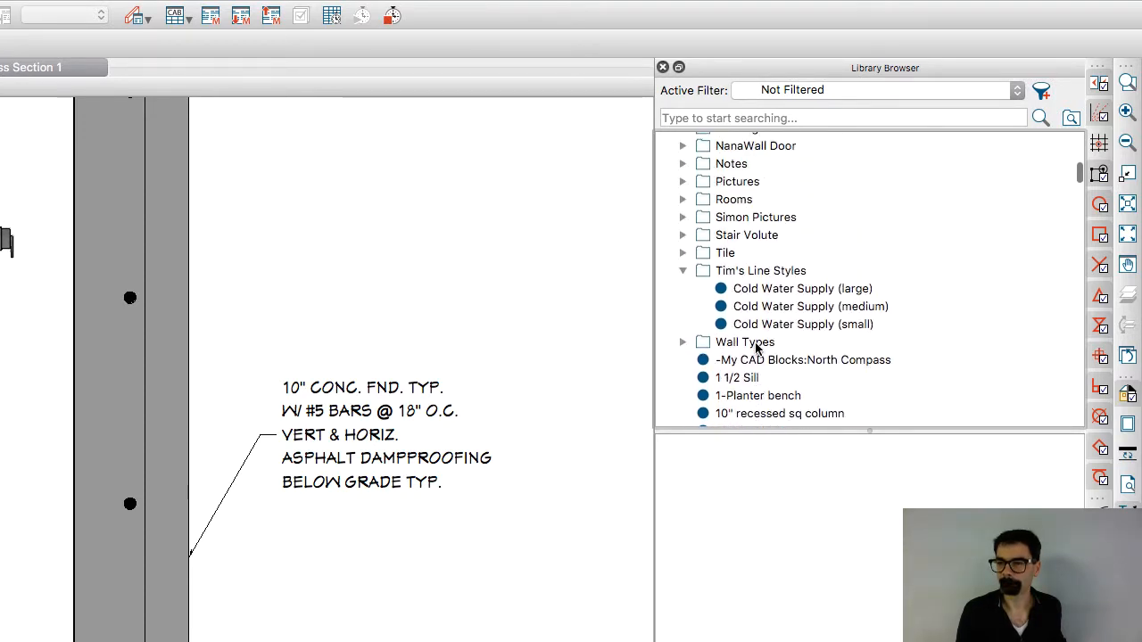
{"action": "right_click", "coordinate": [755, 273]}
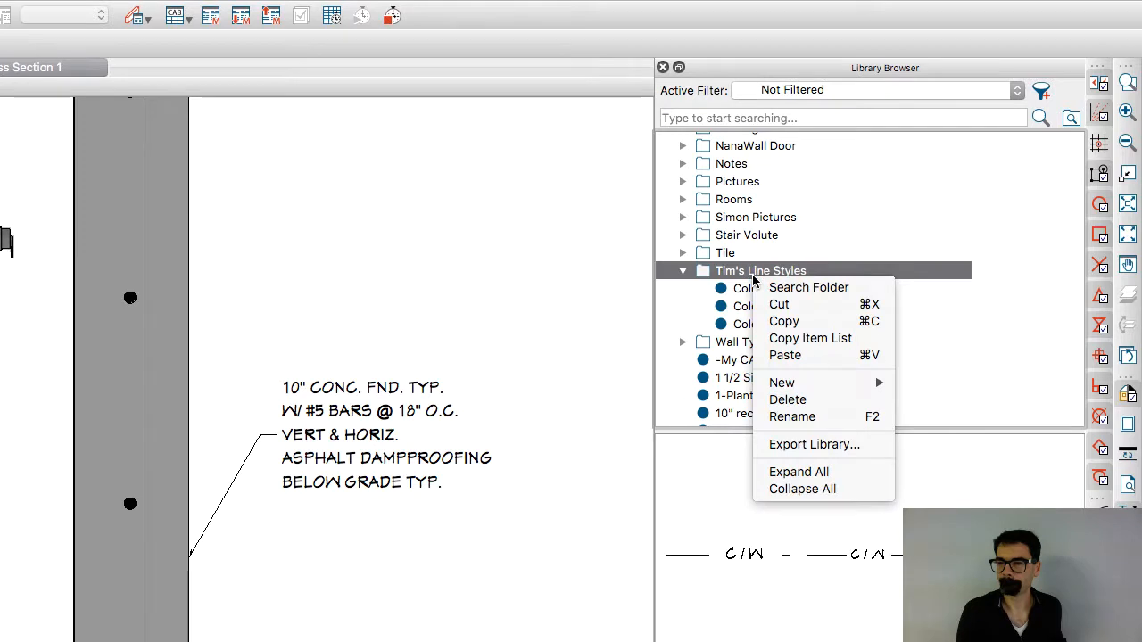
{"action": "left_click", "coordinate": [785, 355]}
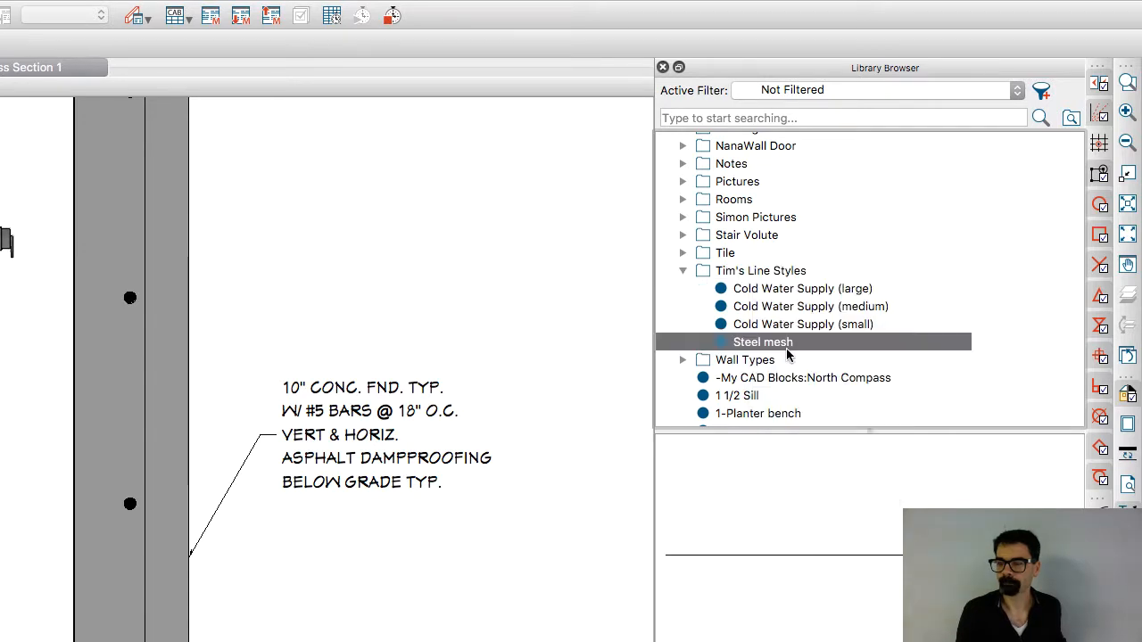
- Rename the pasted line style as "Steel mesh (large)"
{"action": "right_click", "coordinate": [789, 345]}
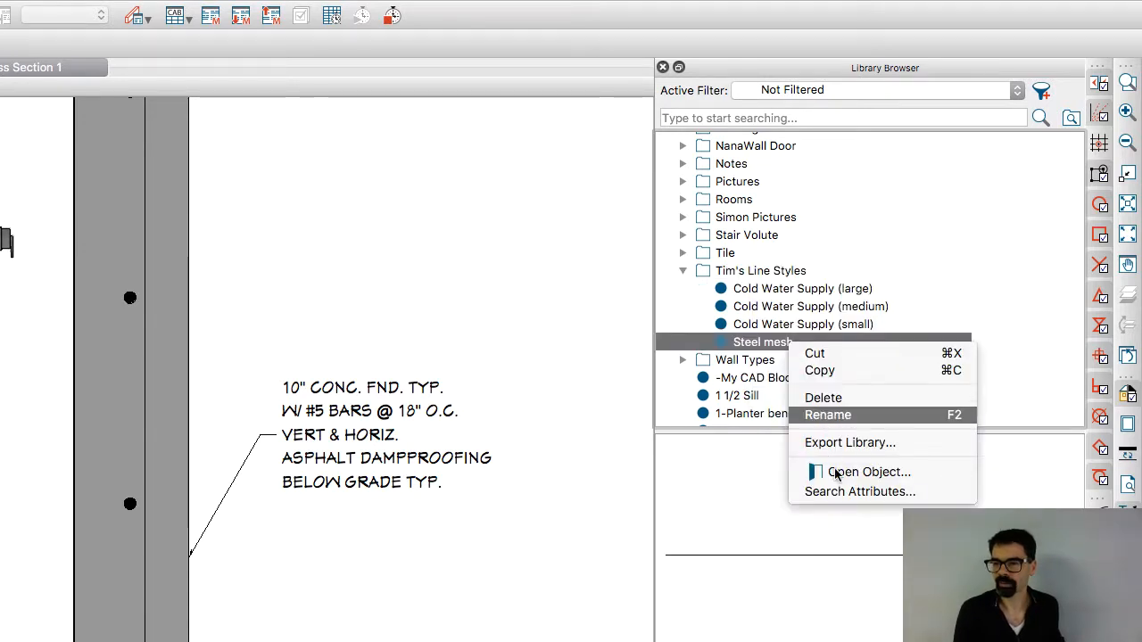
{"action": "key", "text": "F2"}
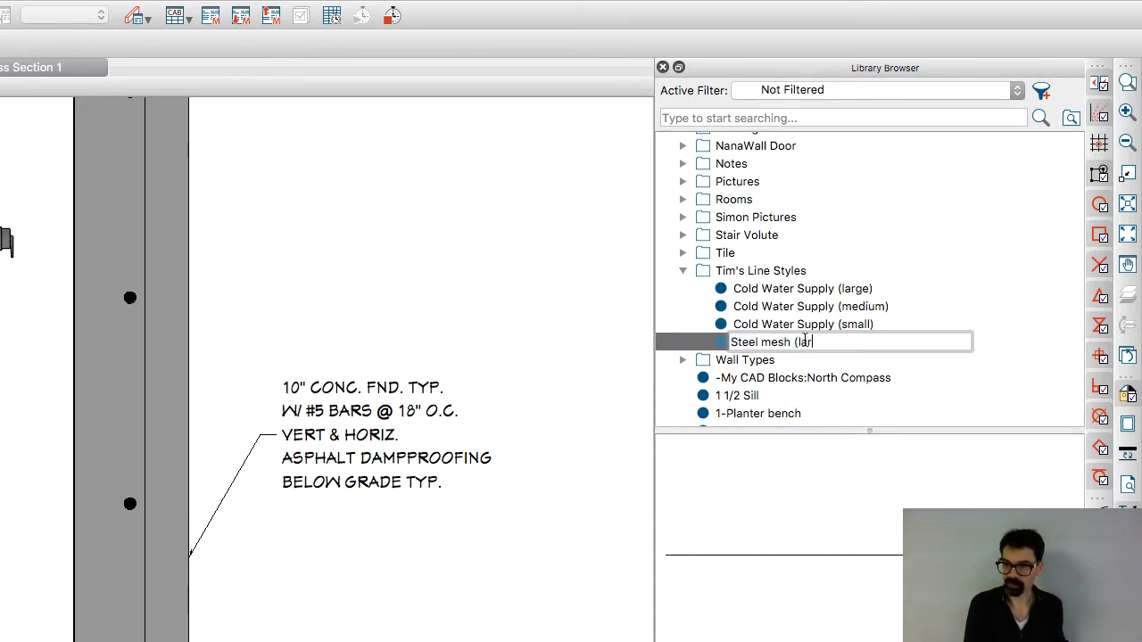
{"action": "type", "text": "(large)"}
{"action": "key", "text": "Return"}
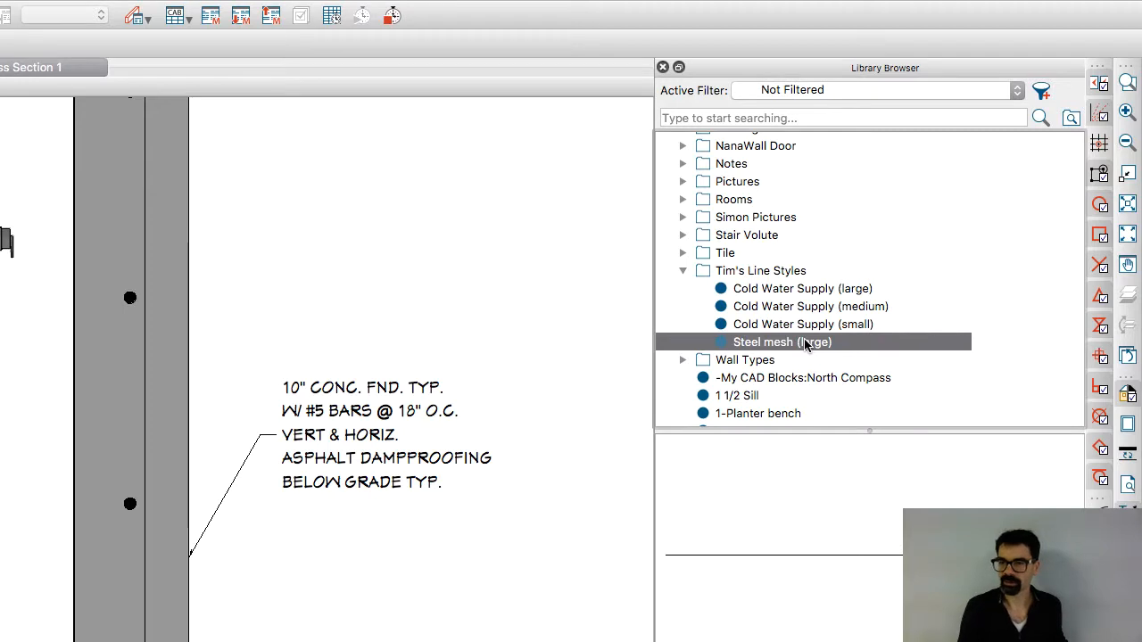
- Duplicate Steel mesh (large) within the custom line styles folder and rename the copy as "Steel mesh (medium)"
{"action": "right_click", "coordinate": [755, 345]}
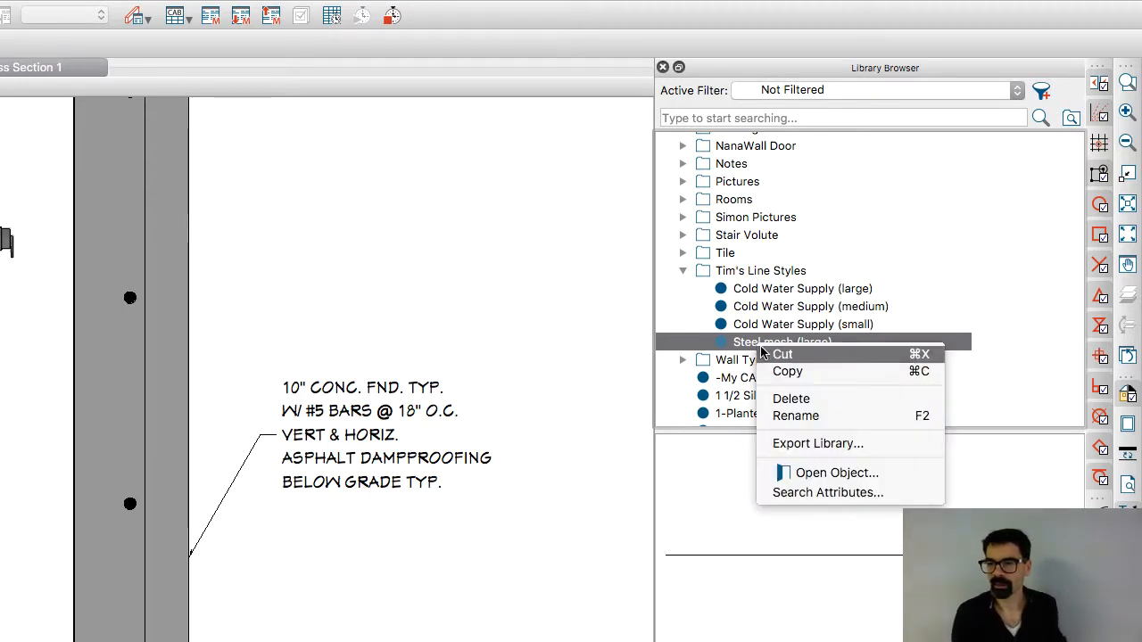
{"action": "left_click", "coordinate": [780, 374]}
{"action": "right_click", "coordinate": [754, 275]}
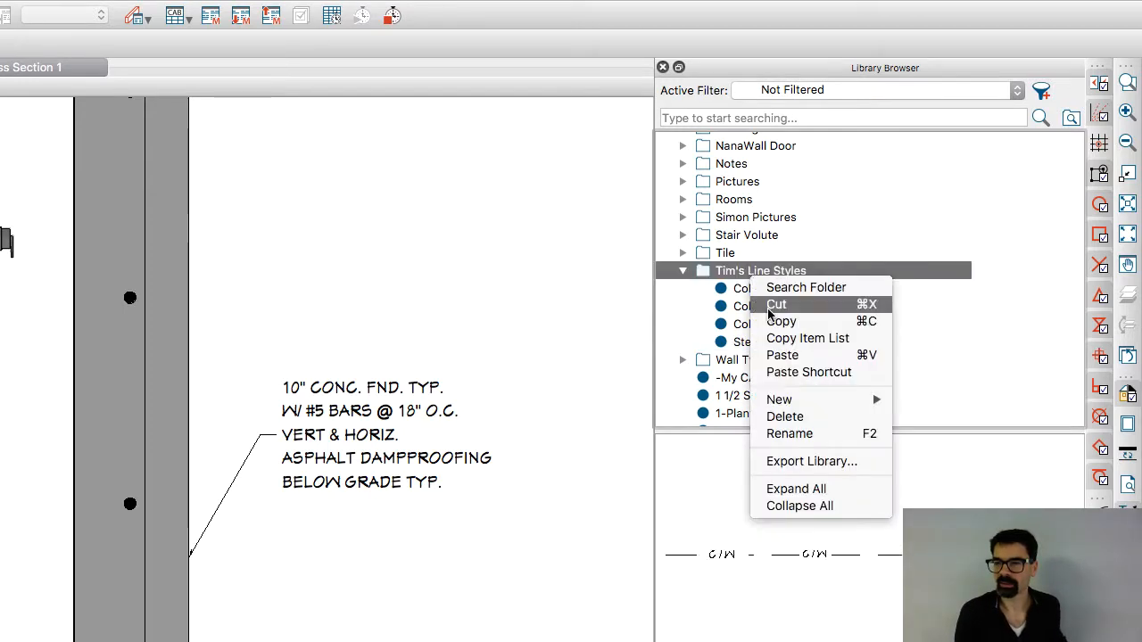
{"action": "left_click", "coordinate": [784, 356]}
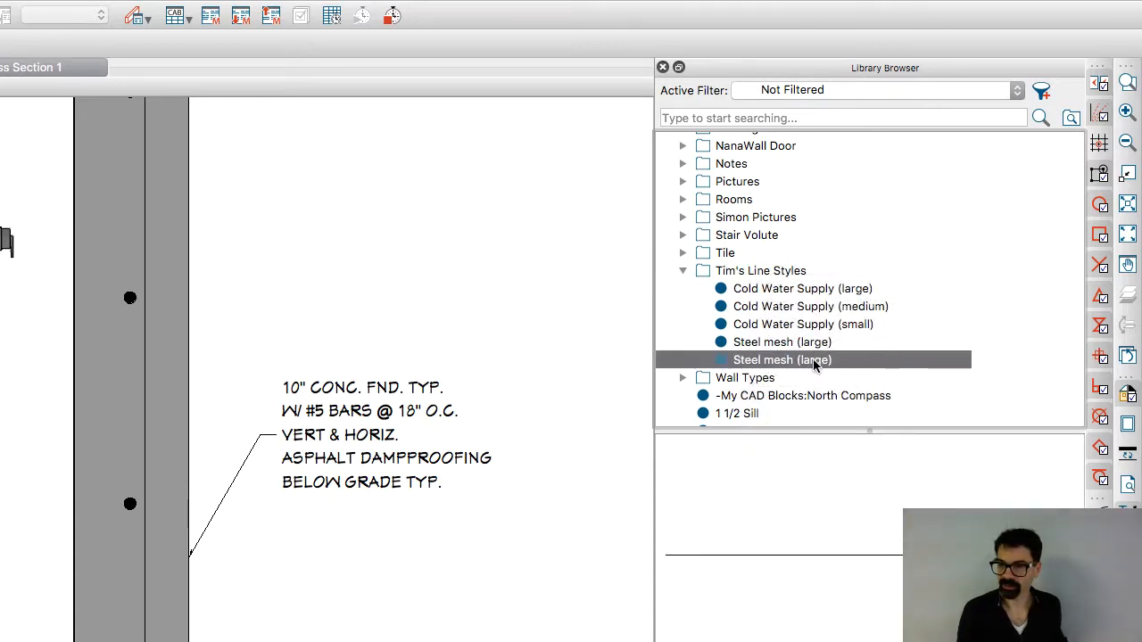
{"action": "right_click", "coordinate": [814, 361]}
{"action": "left_click", "coordinate": [807, 362]}
{"action": "left_click", "coordinate": [808, 362]}
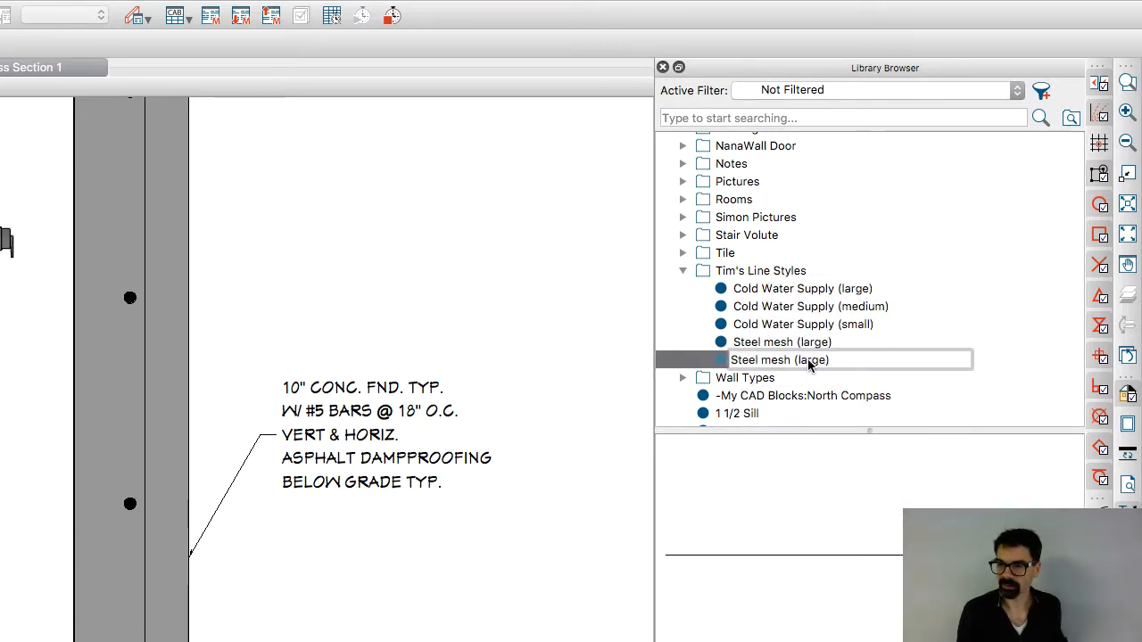
{"action": "double_click", "coordinate": [809, 359]}
{"action": "type", "text": "medi"}
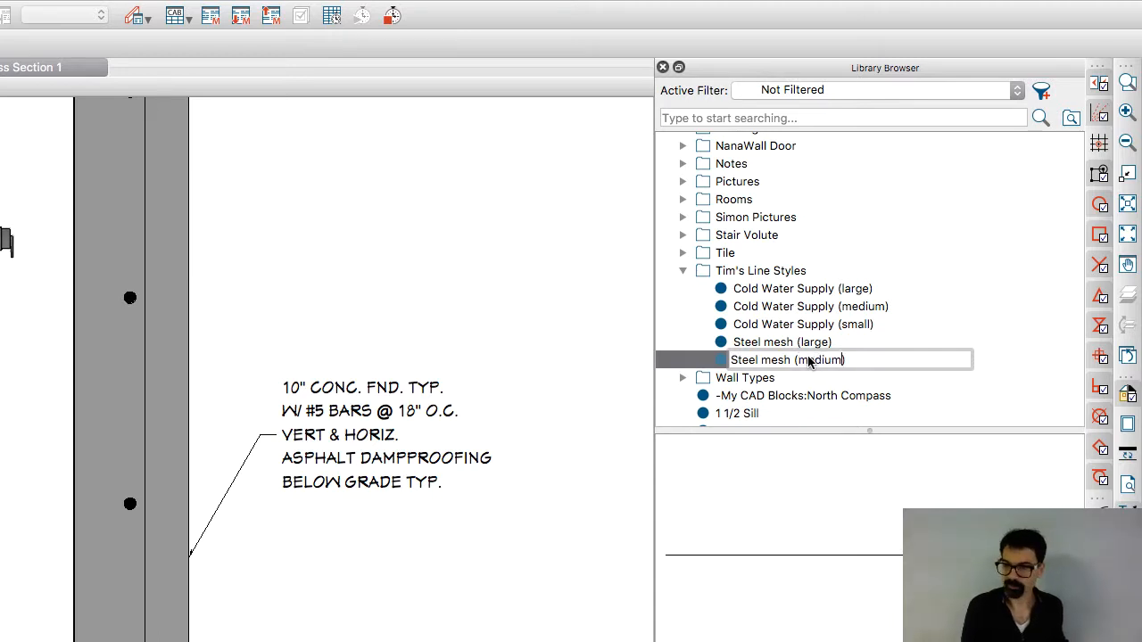
{"action": "type", "text": "um"}
{"action": "key", "text": "Return"}
- Paste another copy of the steel mesh style into the same folder and rename it as "Steel mesh (small)"
{"action": "right_click", "coordinate": [724, 272]}
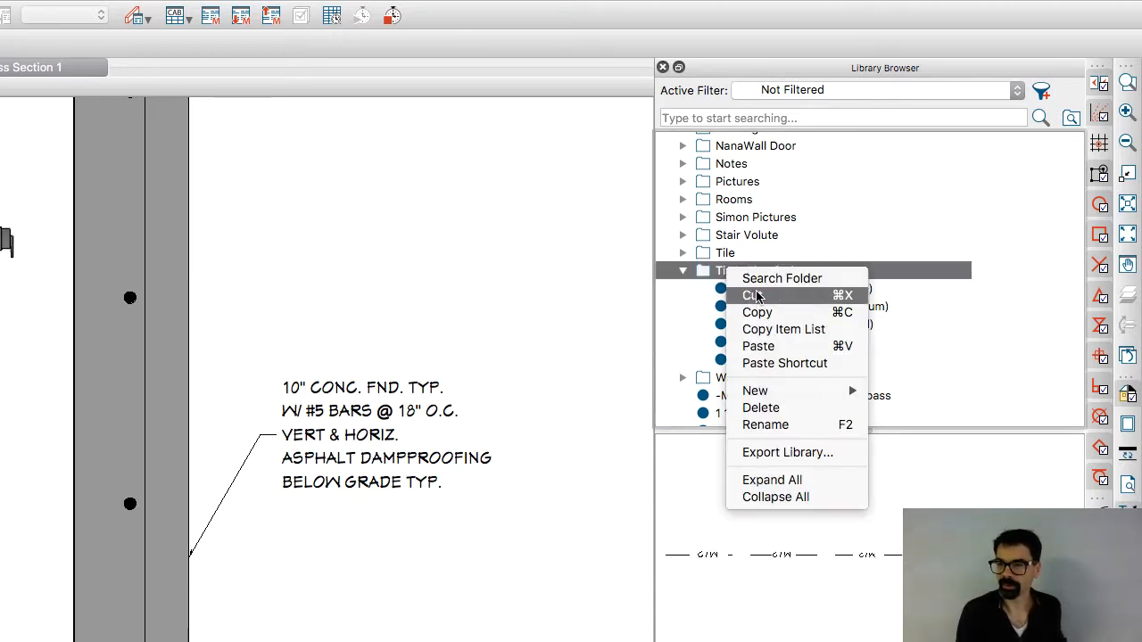
{"action": "left_click", "coordinate": [759, 347]}
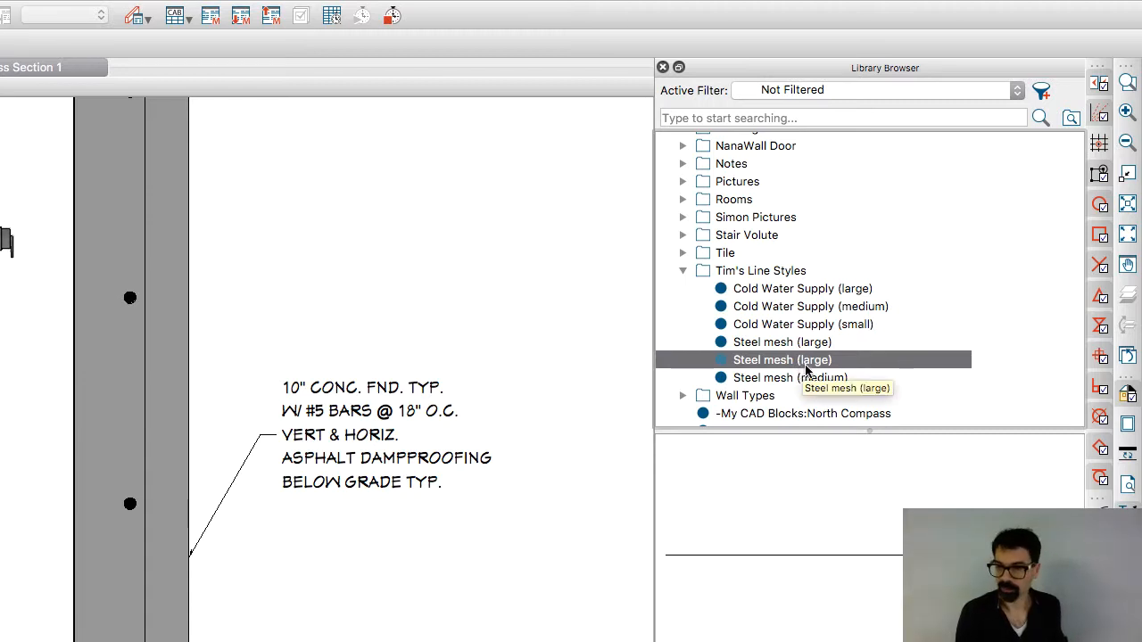
{"action": "left_click", "coordinate": [812, 361]}
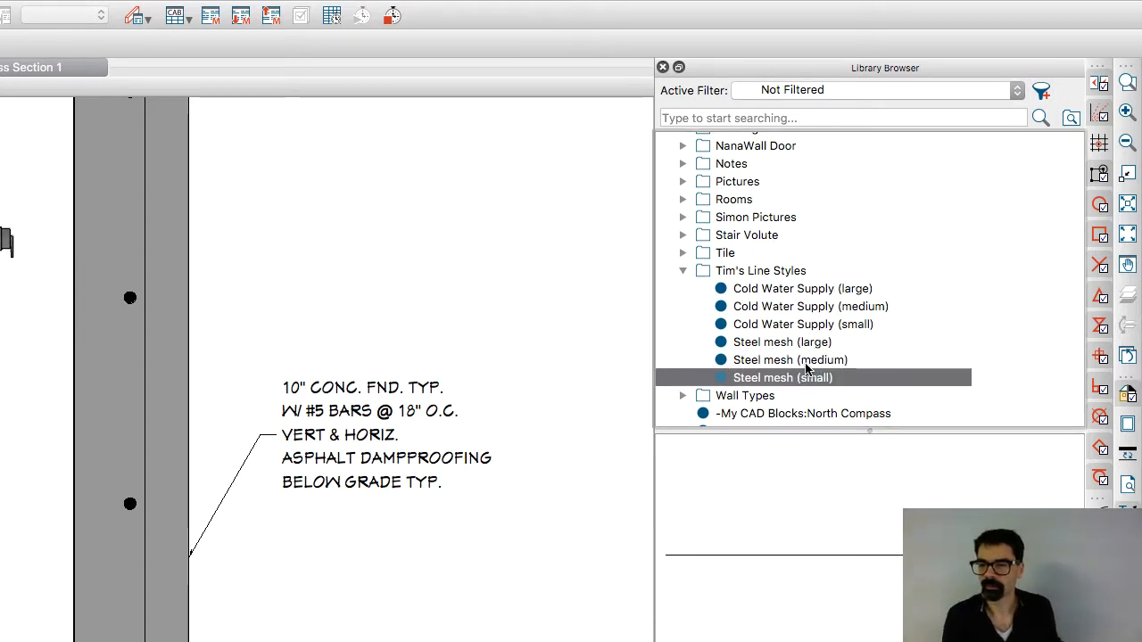
- Open the specification of the Cold Water Supply (large) line style in the custom folder and review its dash and text segments
{"action": "left_click", "coordinate": [795, 290]}
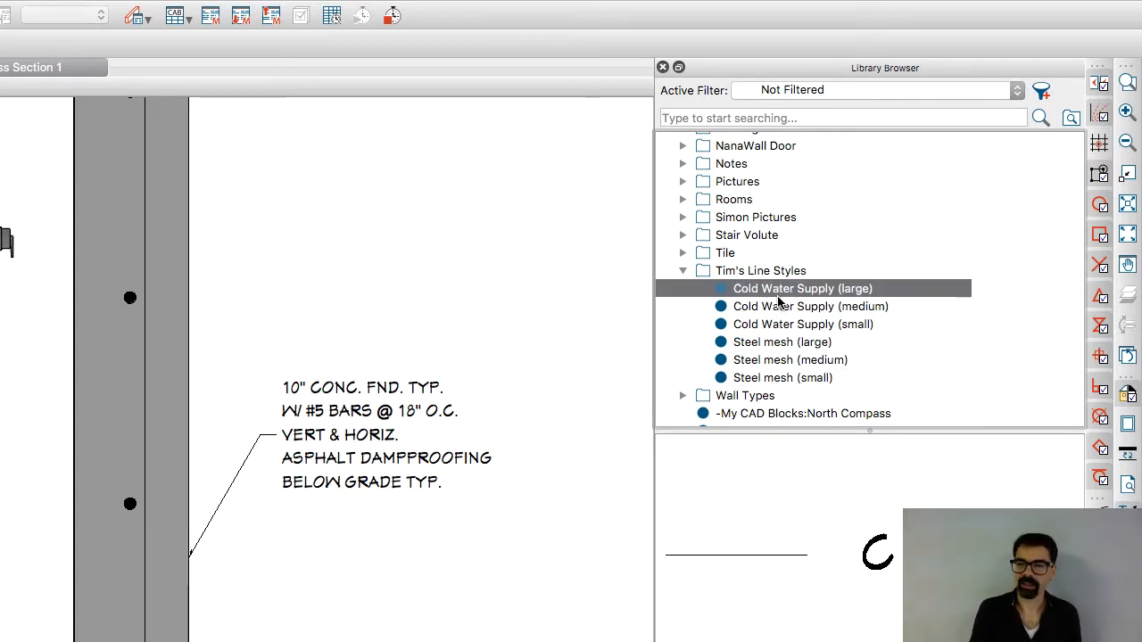
{"action": "scroll", "coordinate": [785, 300], "scroll_direction": "down", "scroll_amount": 1}
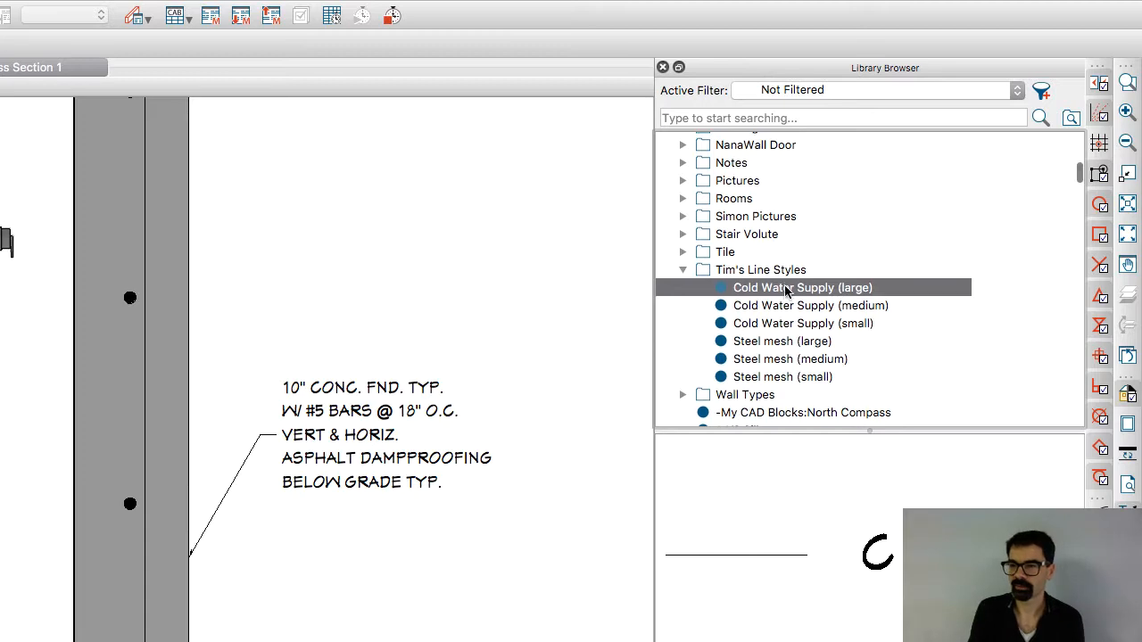
{"action": "right_click", "coordinate": [786, 291]}
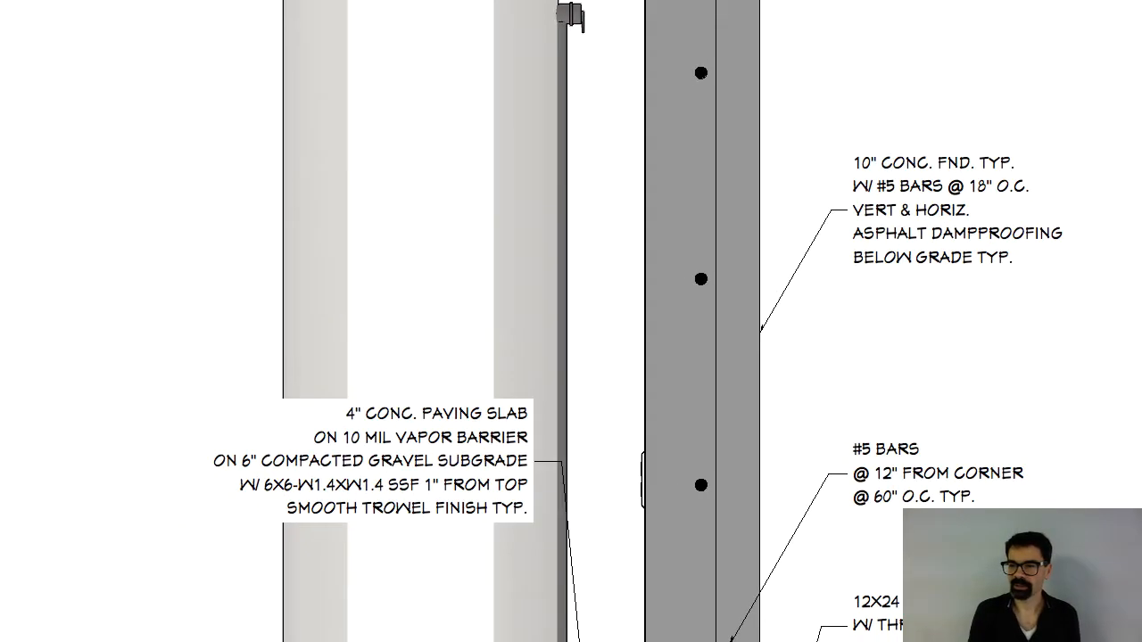
{"action": "left_click", "coordinate": [864, 420]}
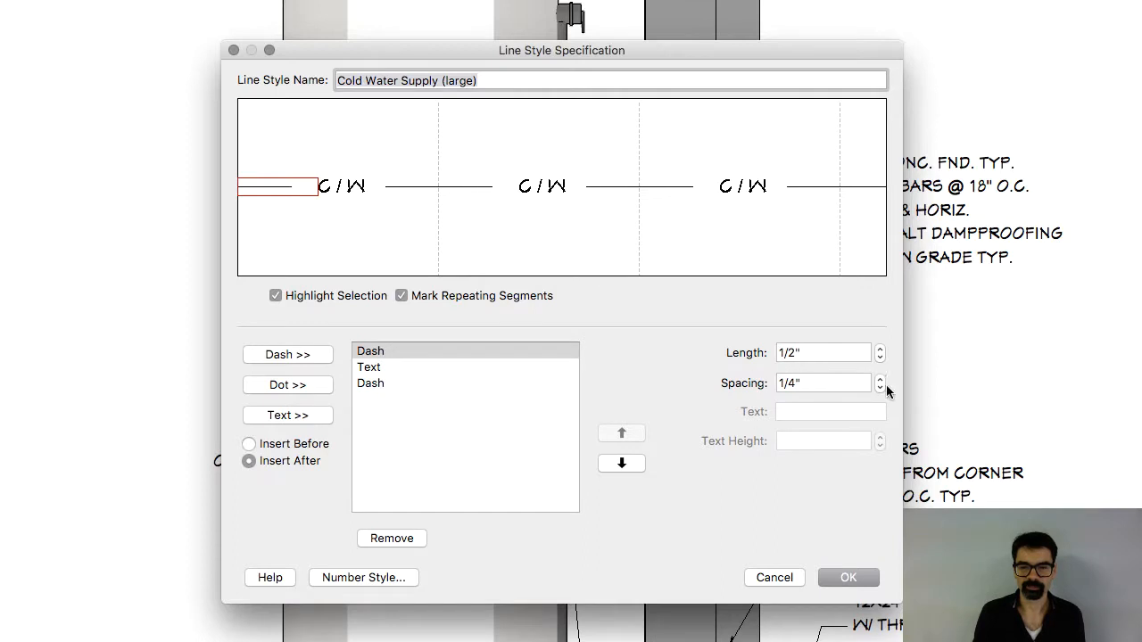
{"action": "left_click", "coordinate": [416, 368]}
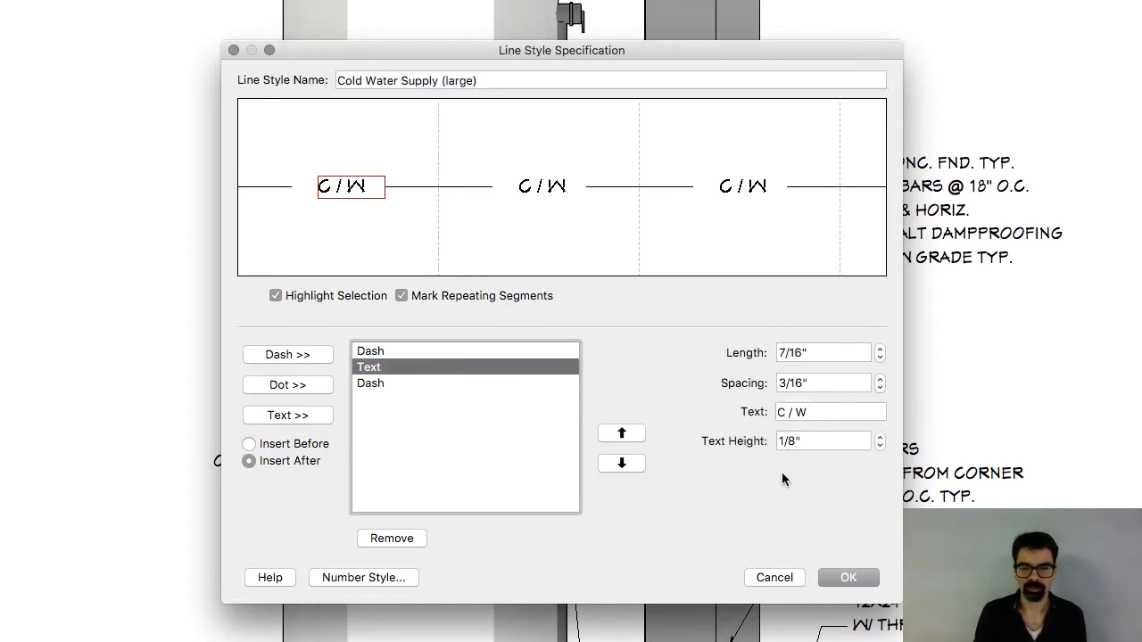
{"action": "left_click", "coordinate": [378, 382]}
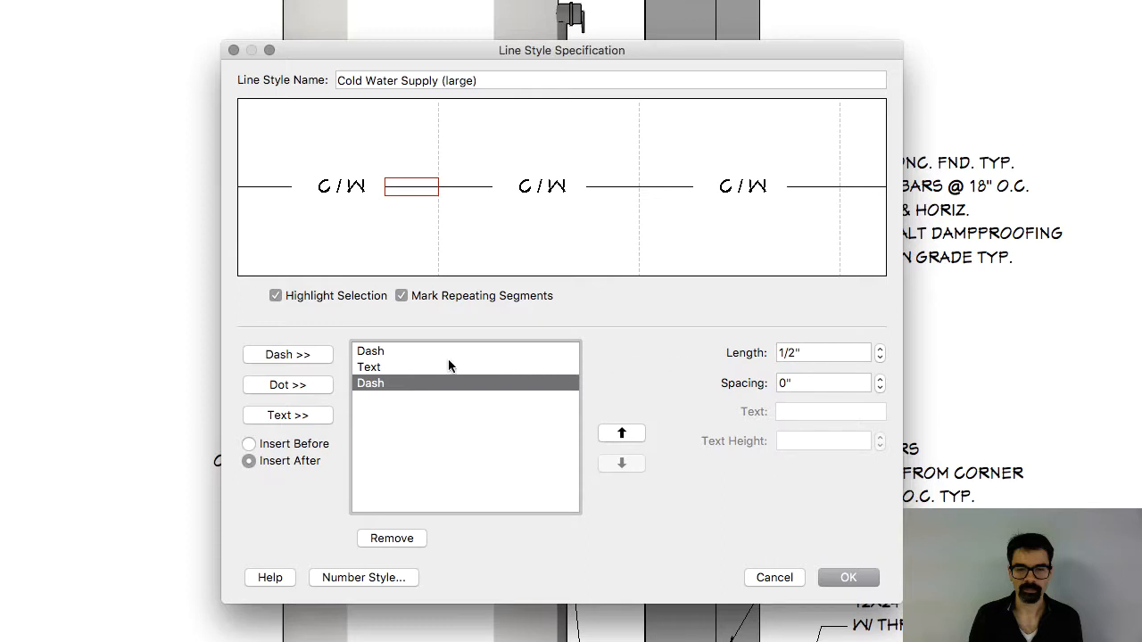
{"action": "left_click", "coordinate": [402, 367]}
{"action": "left_click", "coordinate": [399, 352]}
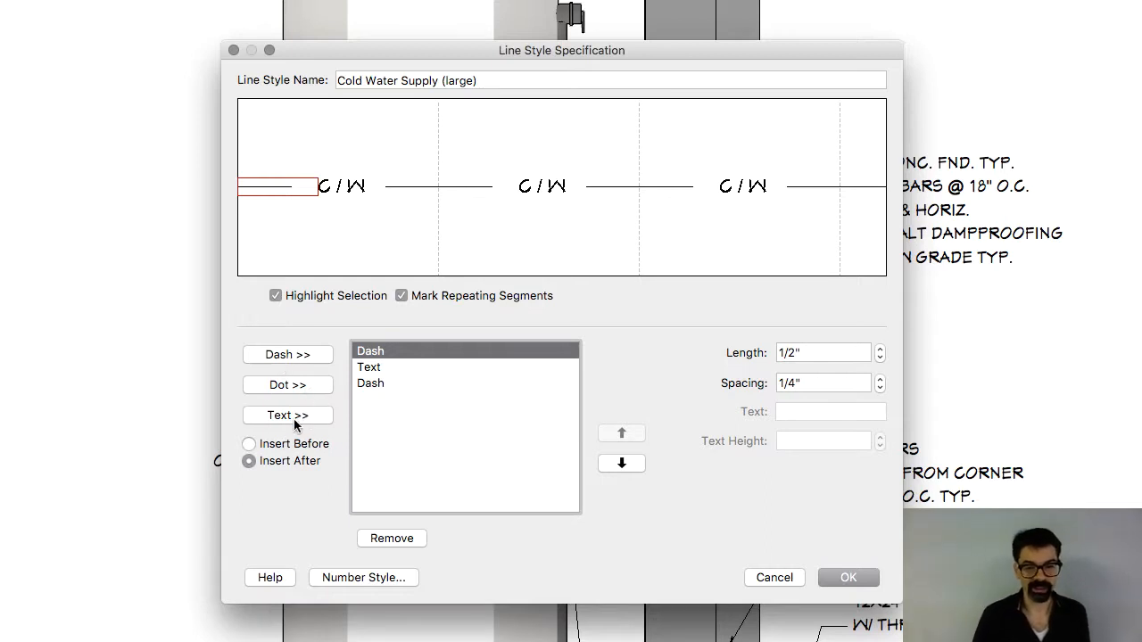
- Try moving the final dash ahead of the text segment and return it to the end of the sequence
{"action": "left_click", "coordinate": [618, 457]}
{"action": "left_click", "coordinate": [622, 435]}
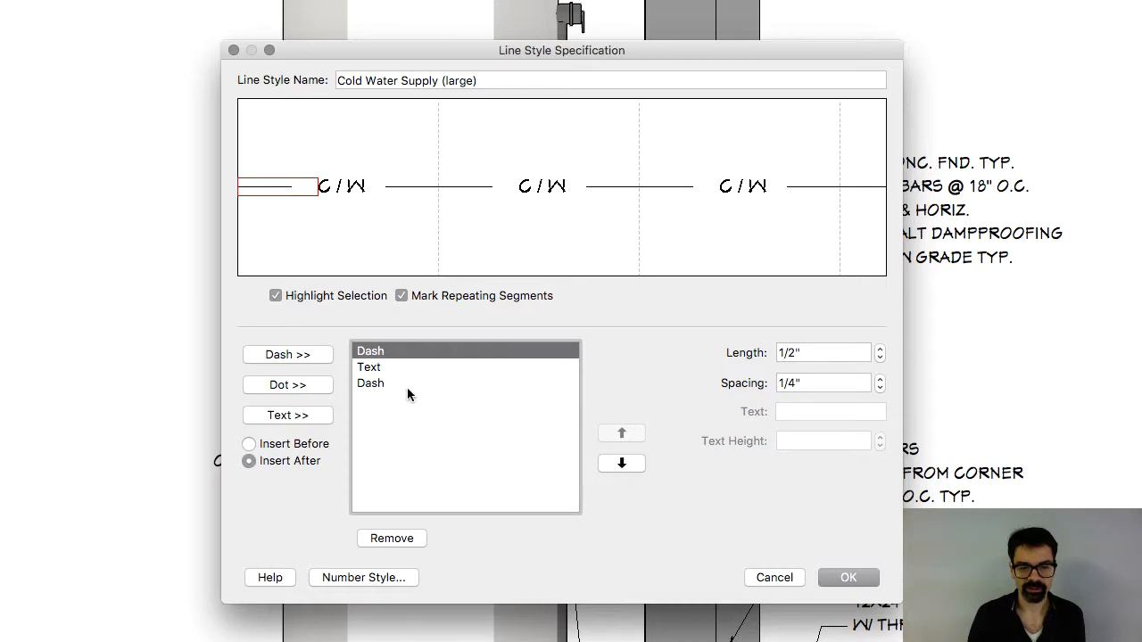
{"action": "left_click", "coordinate": [407, 386]}
{"action": "left_click", "coordinate": [624, 433]}
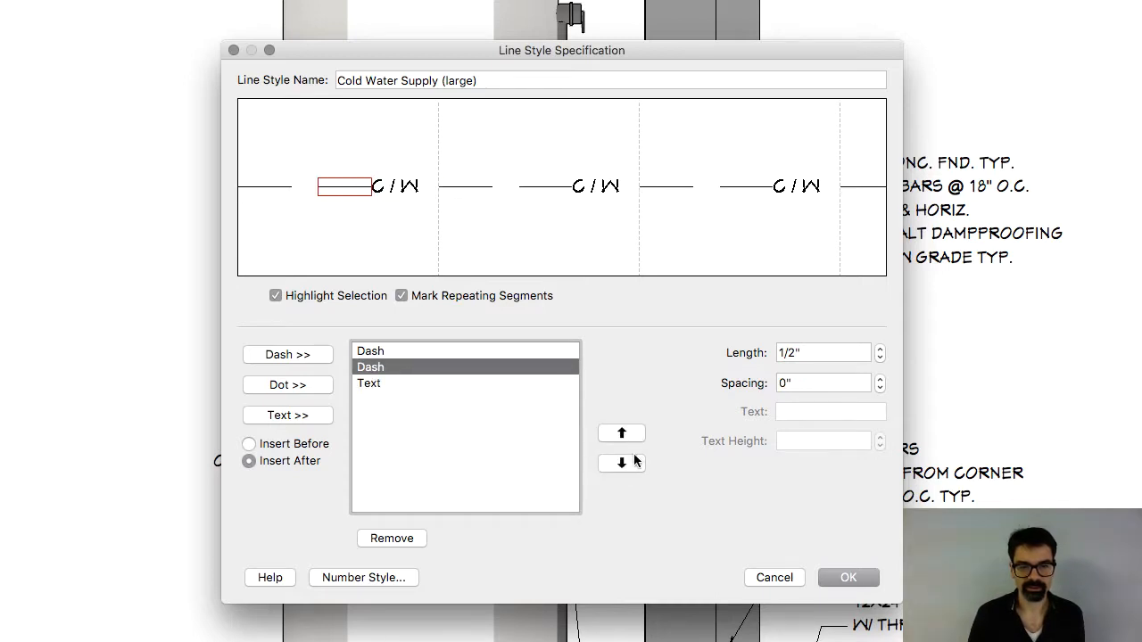
{"action": "left_click", "coordinate": [622, 462]}
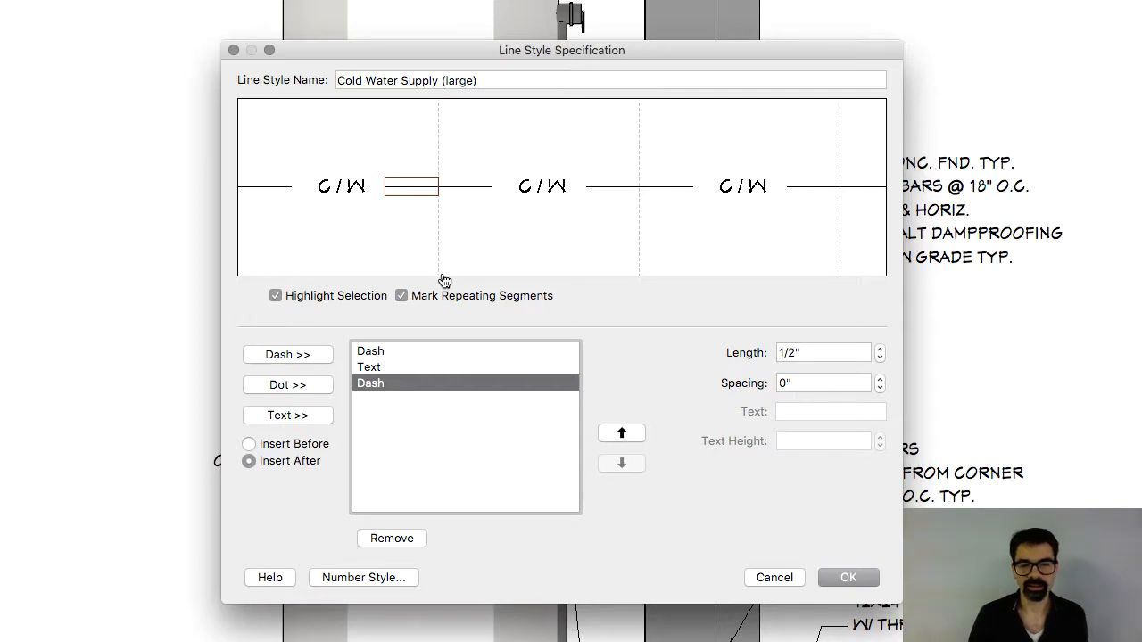
- Examine the repeating segment in the preview and the length, spacing, text and text height settings of its parts
{"action": "left_click", "coordinate": [438, 125]}
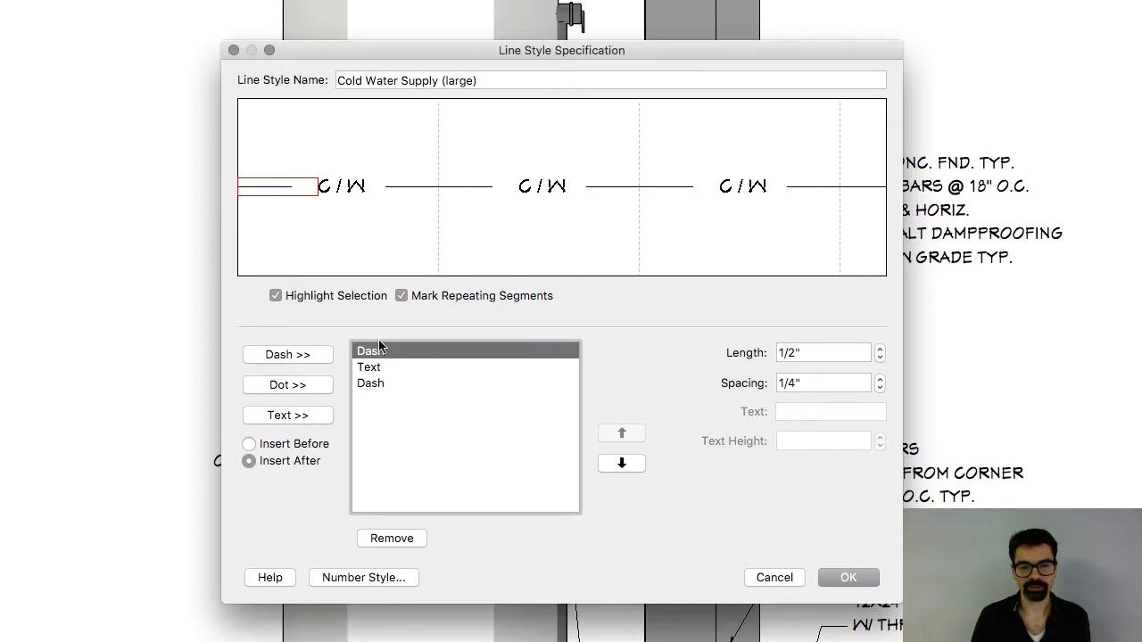
{"action": "left_click", "coordinate": [402, 369]}
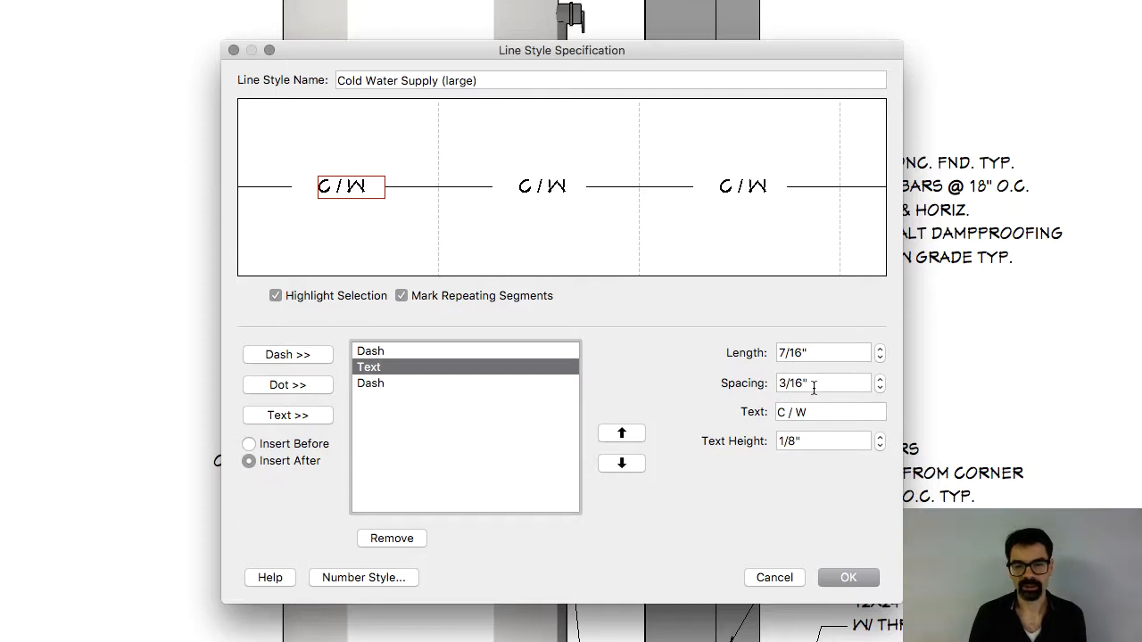
{"action": "left_click", "coordinate": [801, 411]}
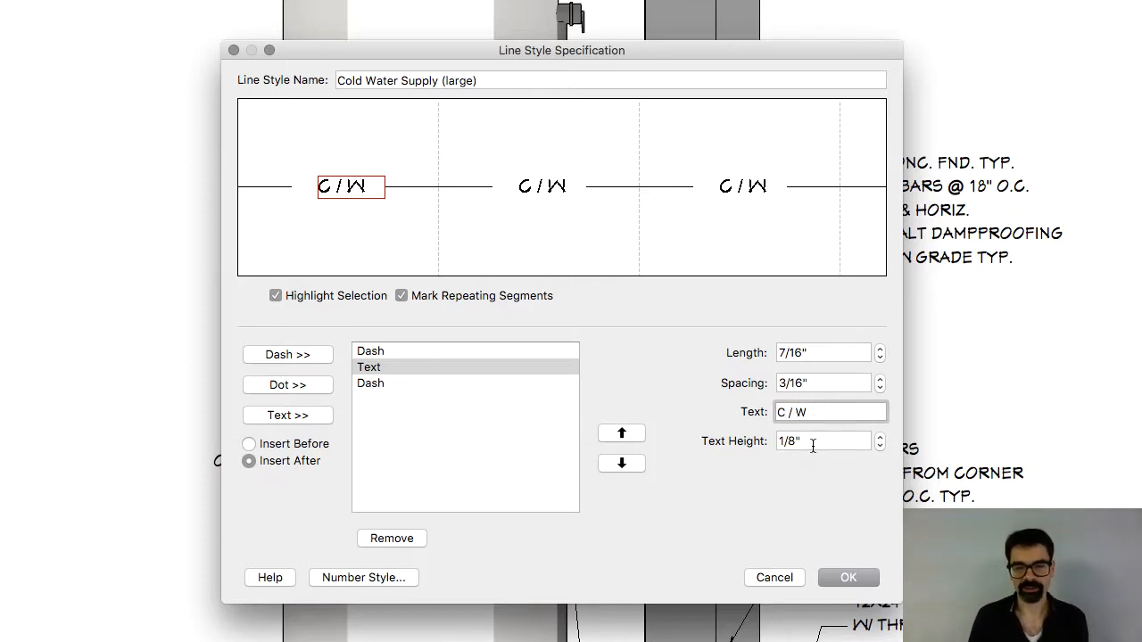
- Set the final dash's spacing to 1/4" and check the dash segments in the line style preview
{"action": "left_click", "coordinate": [386, 384]}
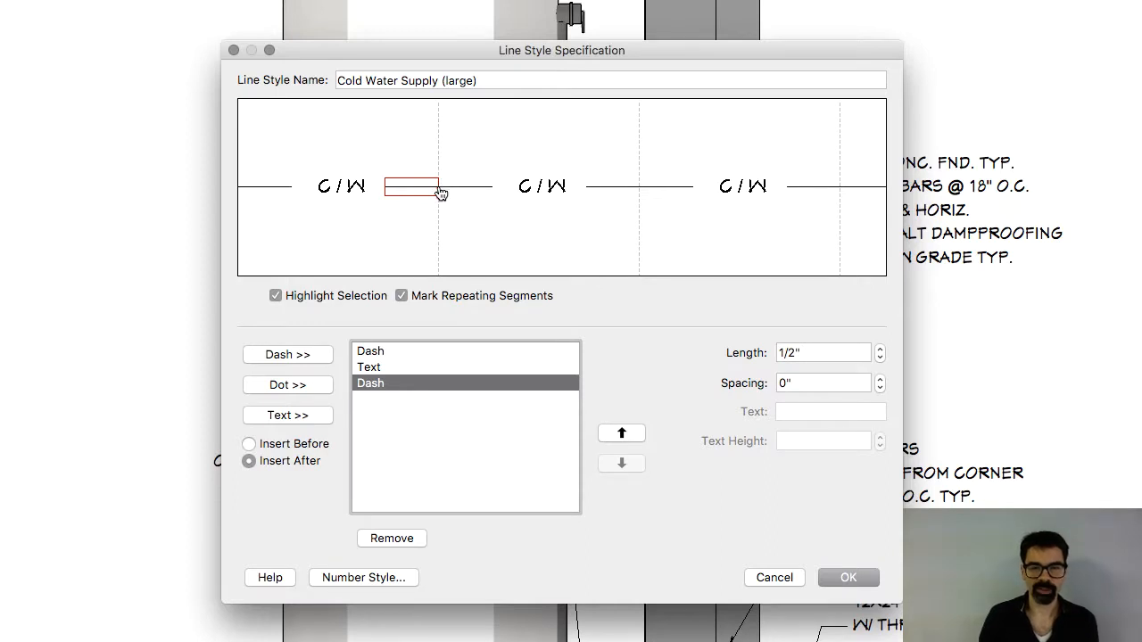
{"action": "left_click", "coordinate": [816, 378]}
{"action": "type", "text": "1/4"}
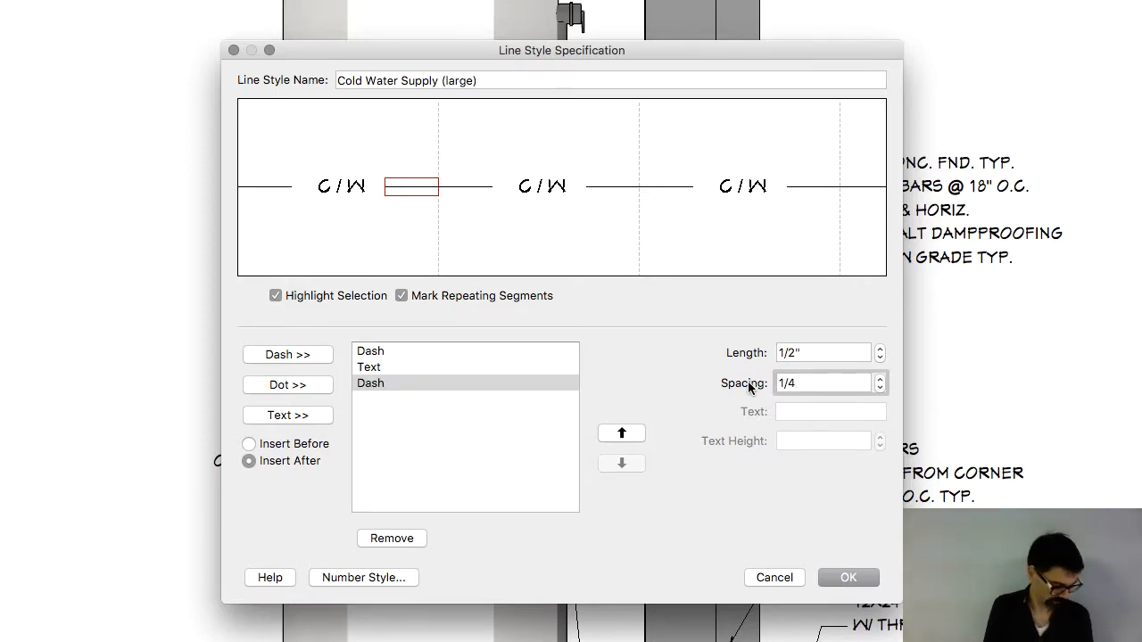
{"action": "key", "text": "Tab"}
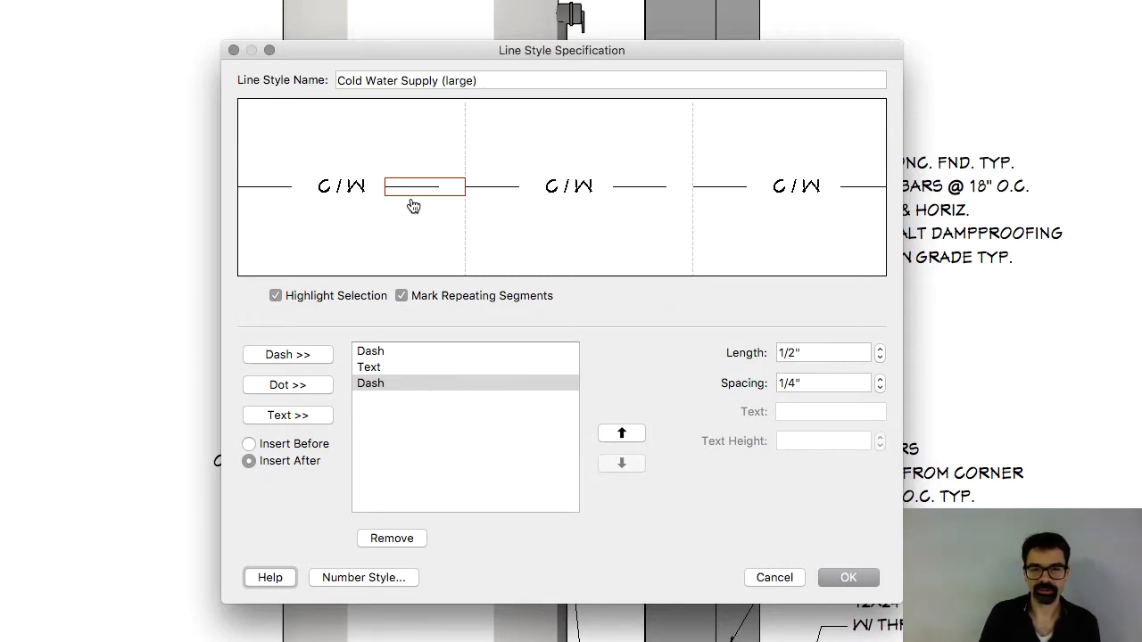
{"action": "left_click", "coordinate": [257, 202]}
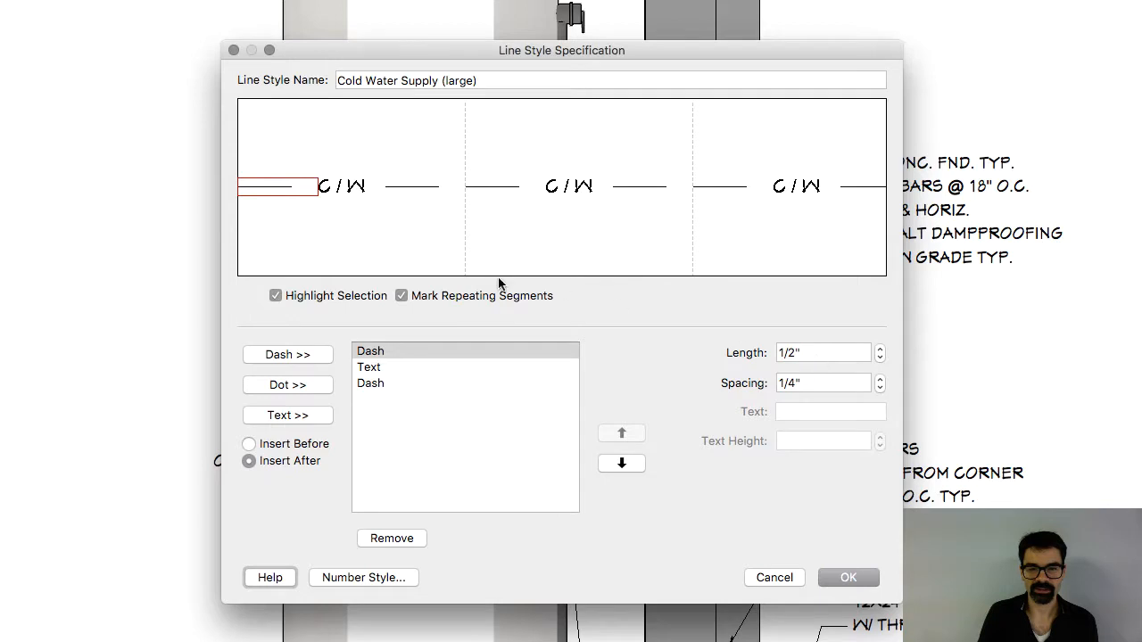
{"action": "left_click", "coordinate": [363, 194]}
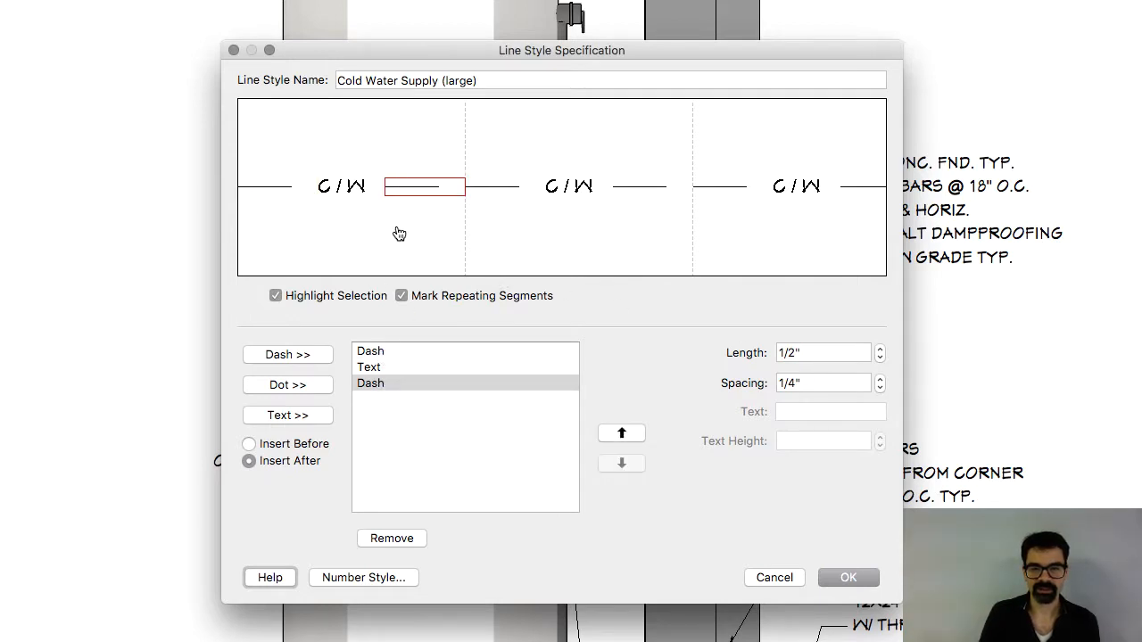
- Compare the dash and C / W text segments of the line style in the preview and set the final dash's spacing to 0"
{"action": "left_click", "coordinate": [381, 368]}
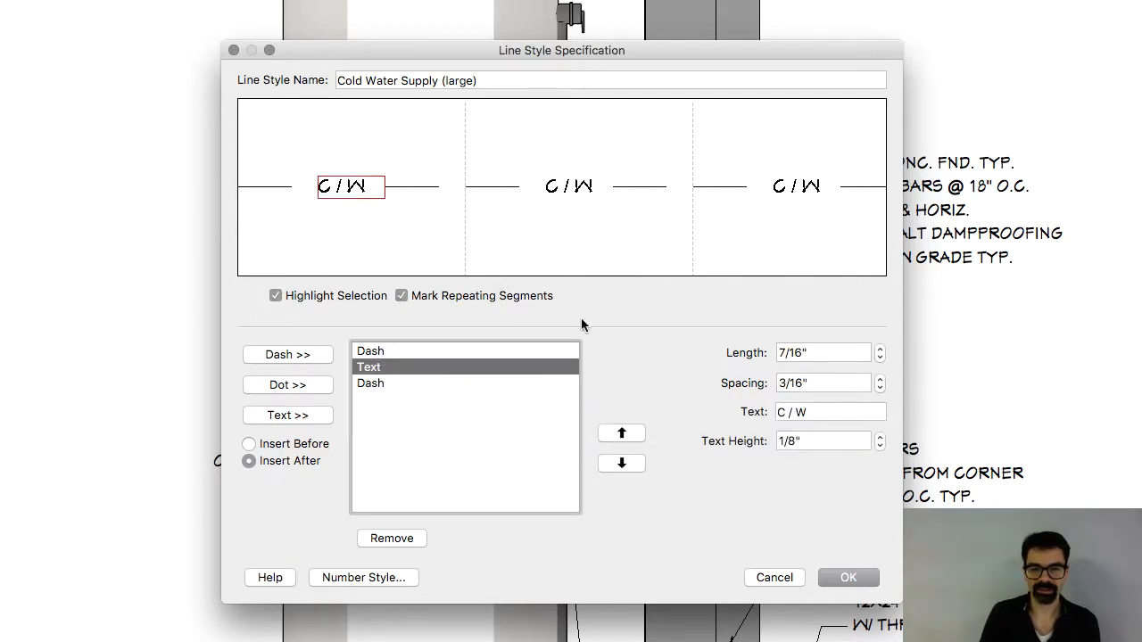
{"action": "left_click", "coordinate": [518, 383]}
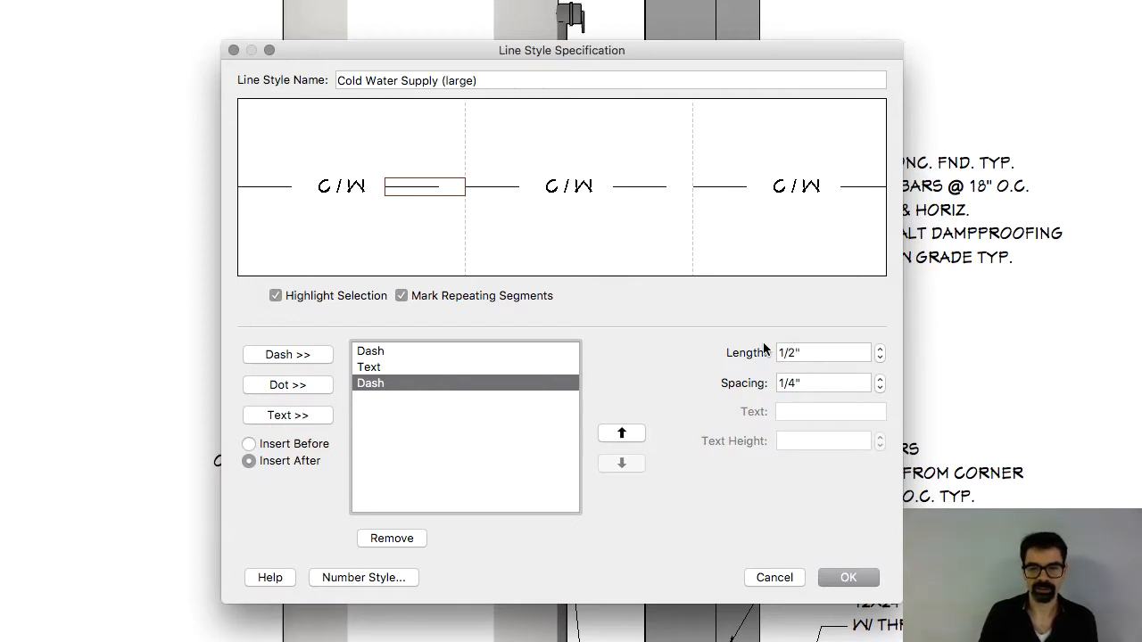
{"action": "left_click", "coordinate": [272, 195]}
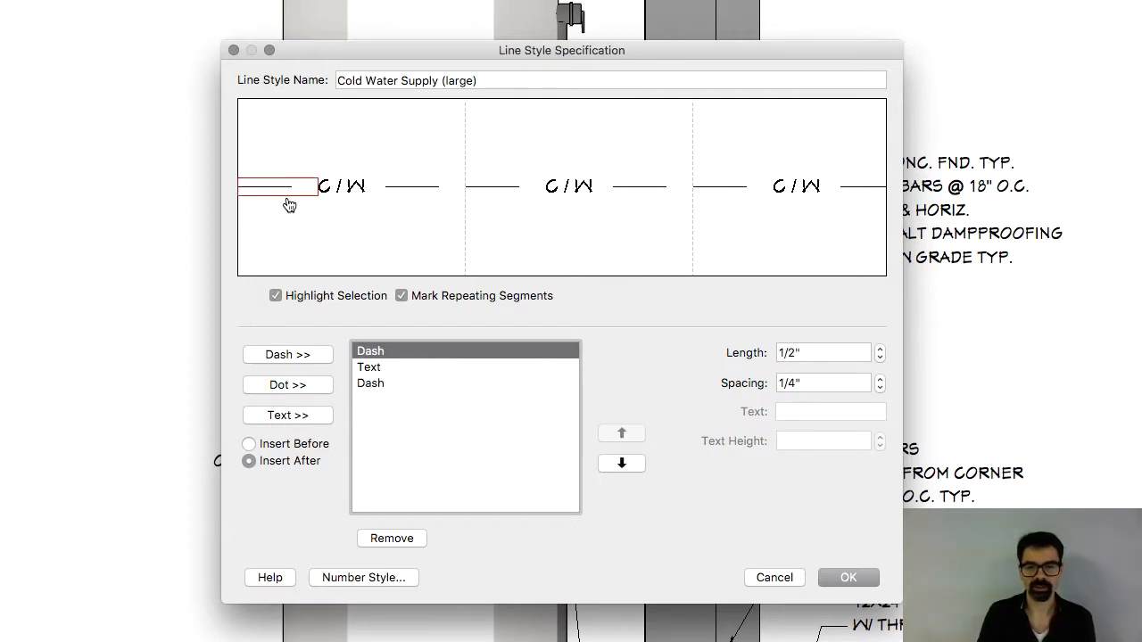
{"action": "left_click", "coordinate": [352, 196]}
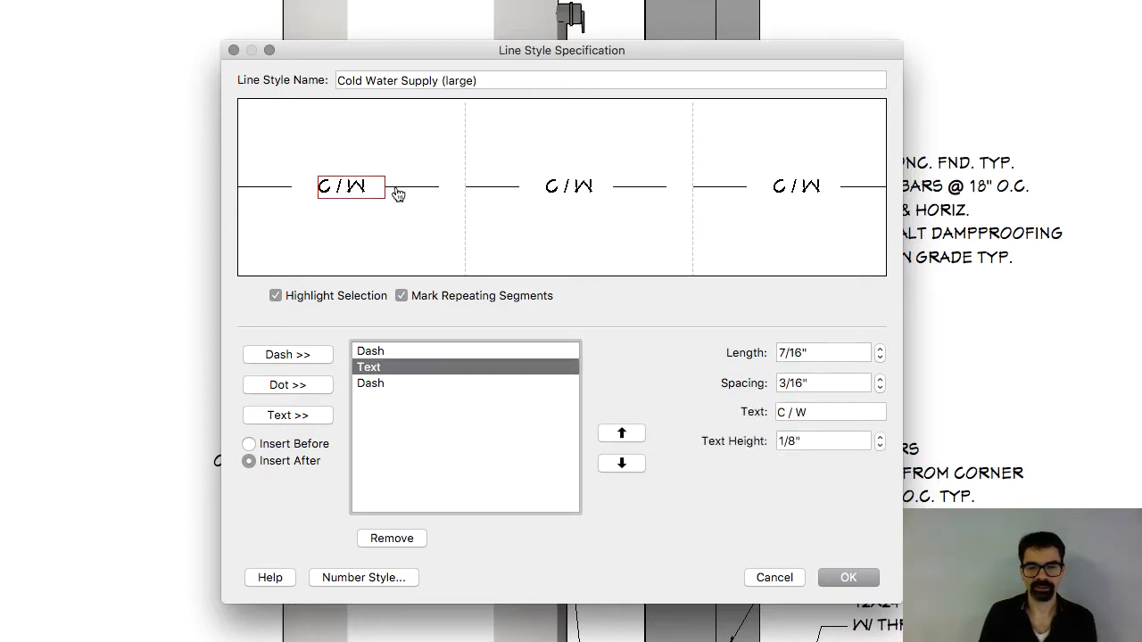
{"action": "left_click", "coordinate": [400, 192]}
{"action": "left_click", "coordinate": [346, 192]}
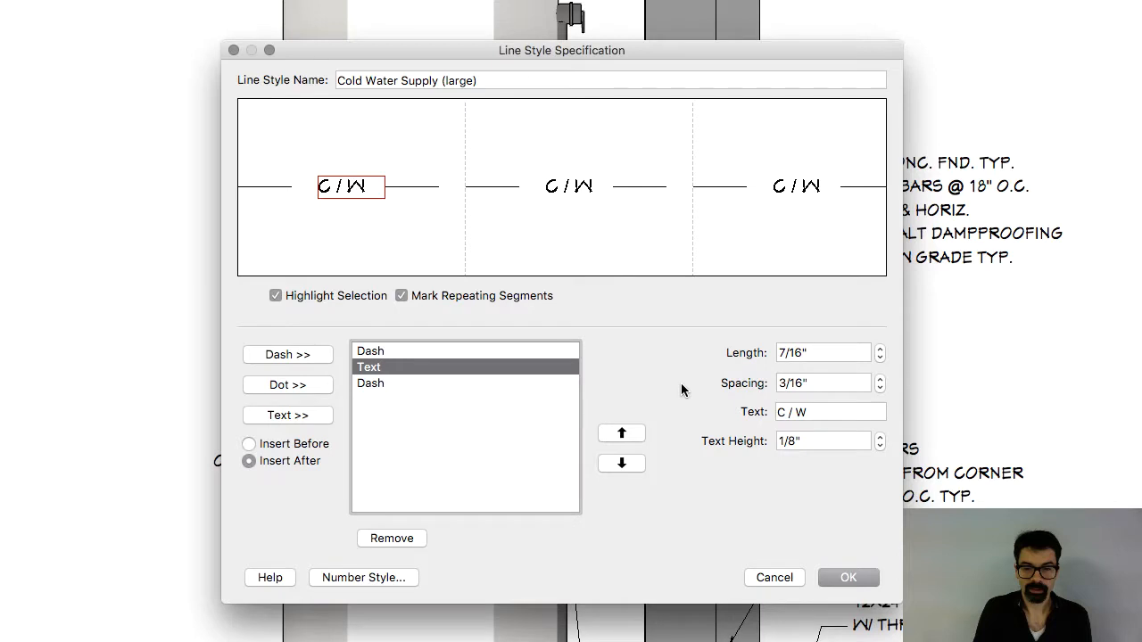
{"action": "key", "text": "Down"}
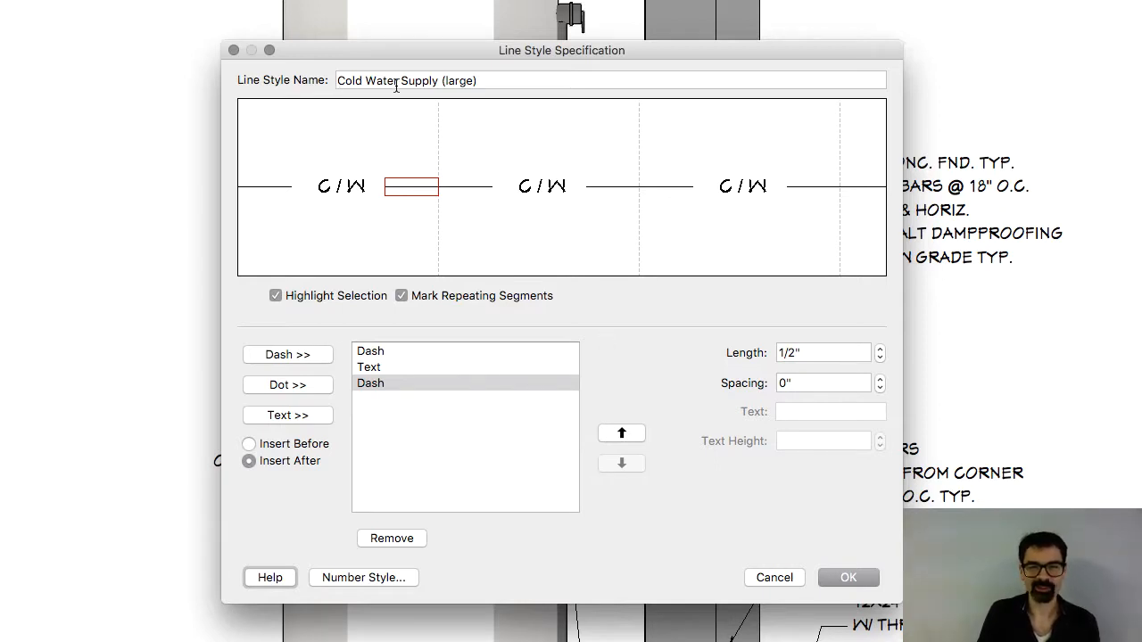
- Open the Cold Water Supply (medium) line style, check its text segment's settings and close the specification without changes
{"action": "left_click", "coordinate": [429, 368]}
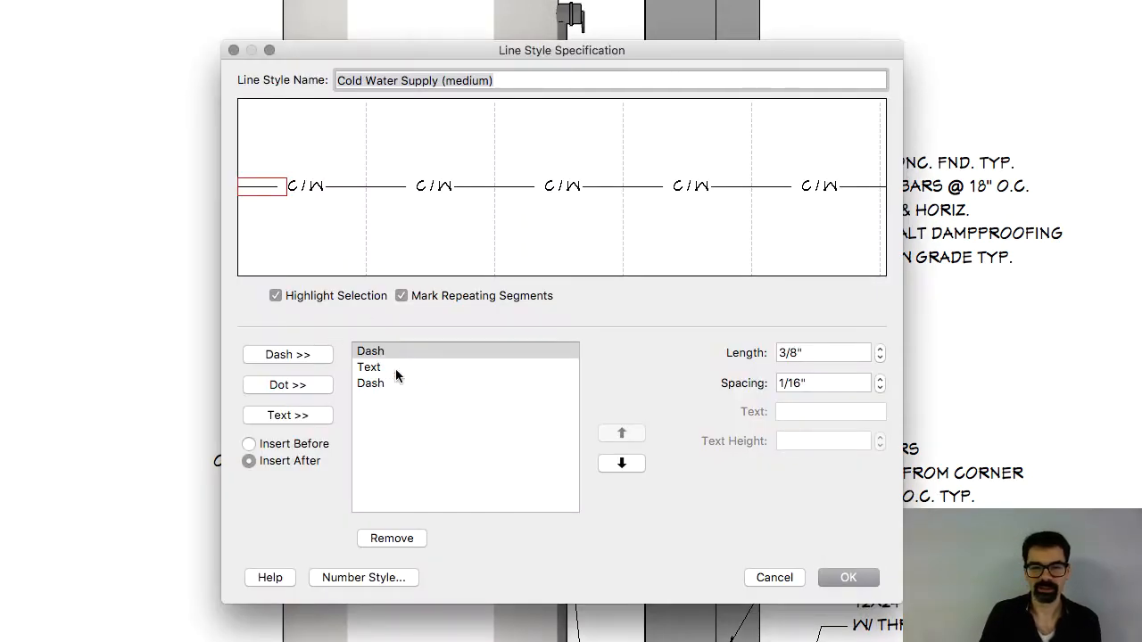
{"action": "left_click", "coordinate": [393, 367]}
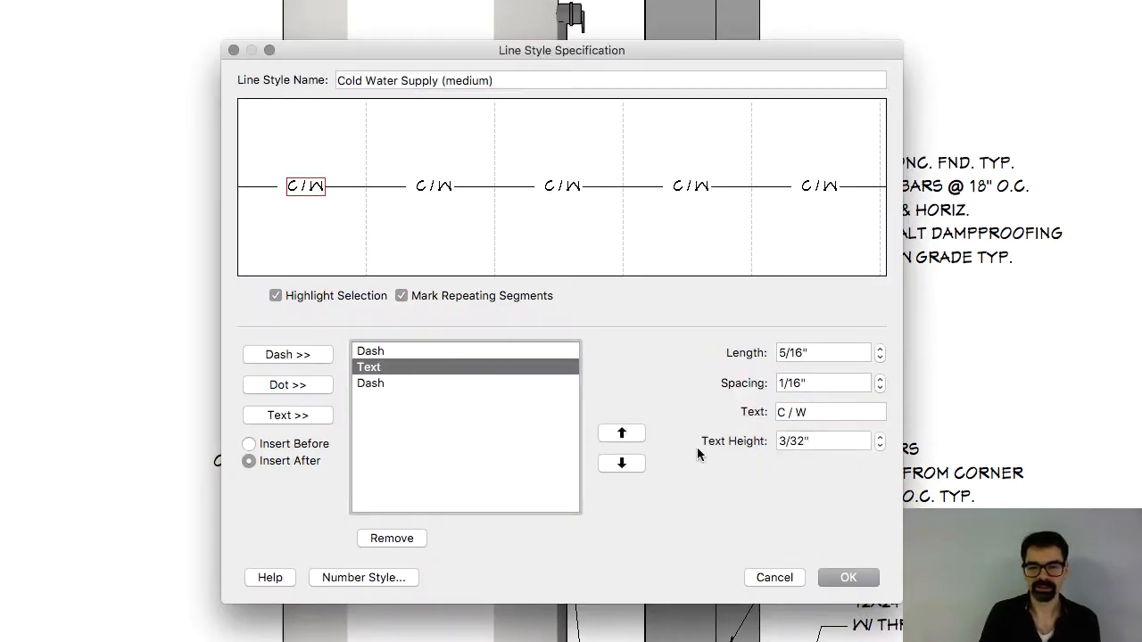
{"action": "left_click", "coordinate": [775, 577]}
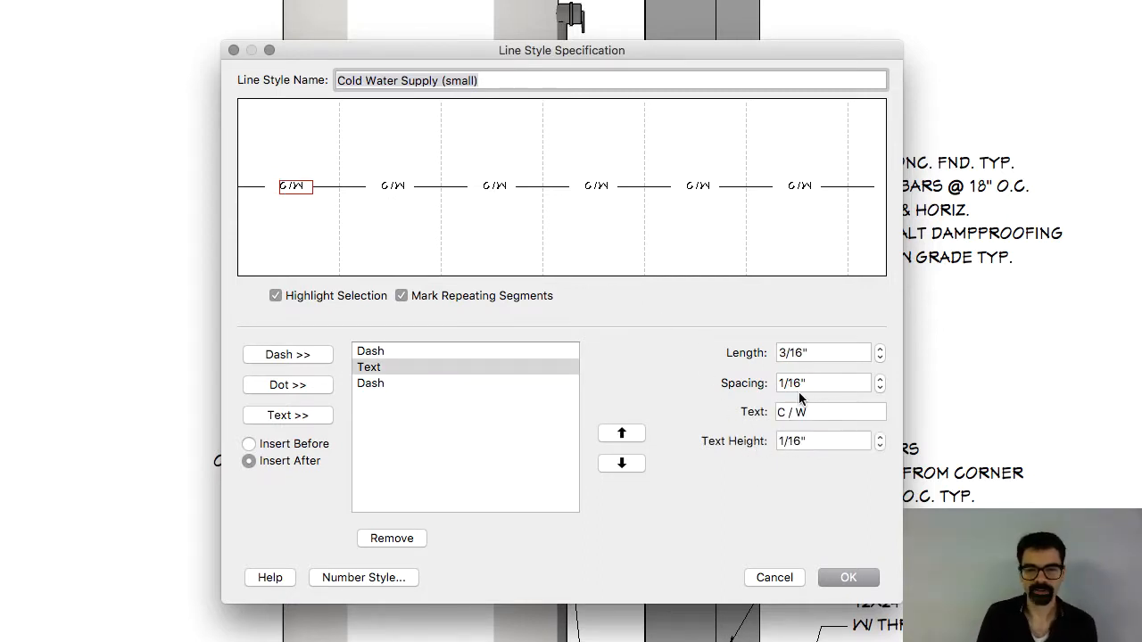
- Review the dash and text segments of the Cold Water Supply (small) line style and close its specification without changes
{"action": "left_click", "coordinate": [399, 382]}
{"action": "left_click", "coordinate": [401, 350]}
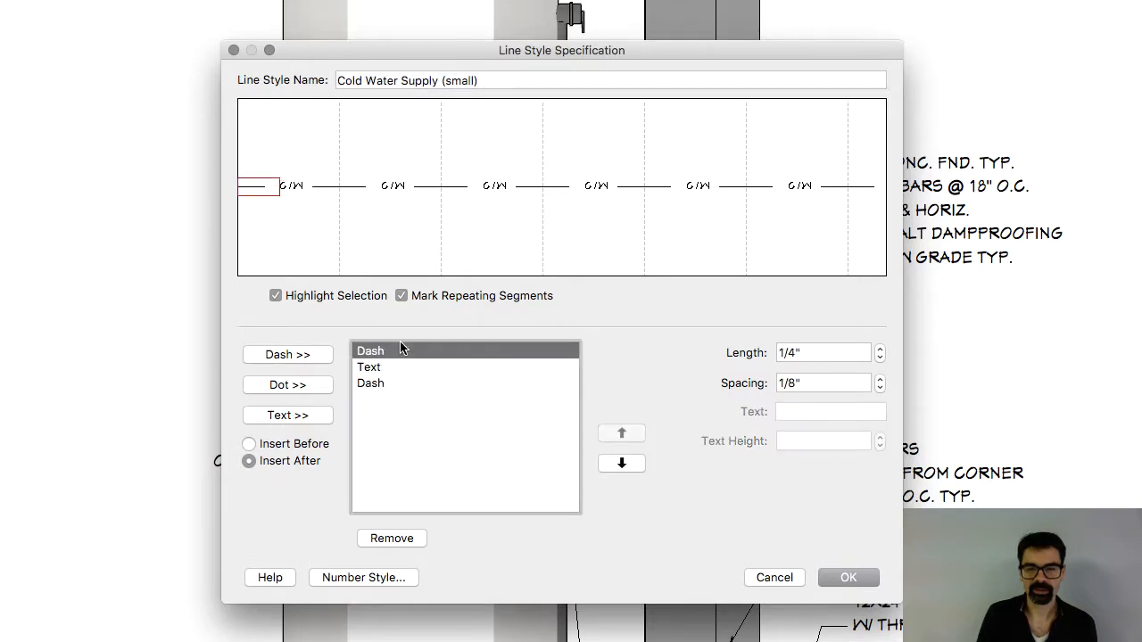
{"action": "left_click", "coordinate": [397, 366]}
{"action": "left_click", "coordinate": [394, 383]}
{"action": "left_click", "coordinate": [398, 366]}
{"action": "left_click", "coordinate": [398, 351]}
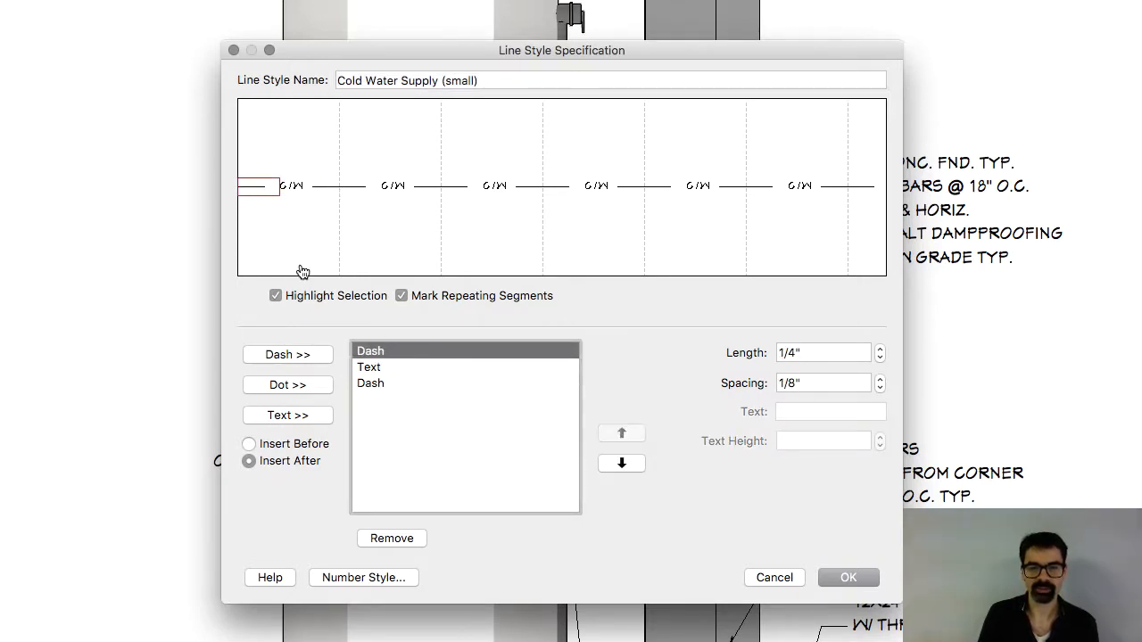
{"action": "left_click", "coordinate": [776, 575]}
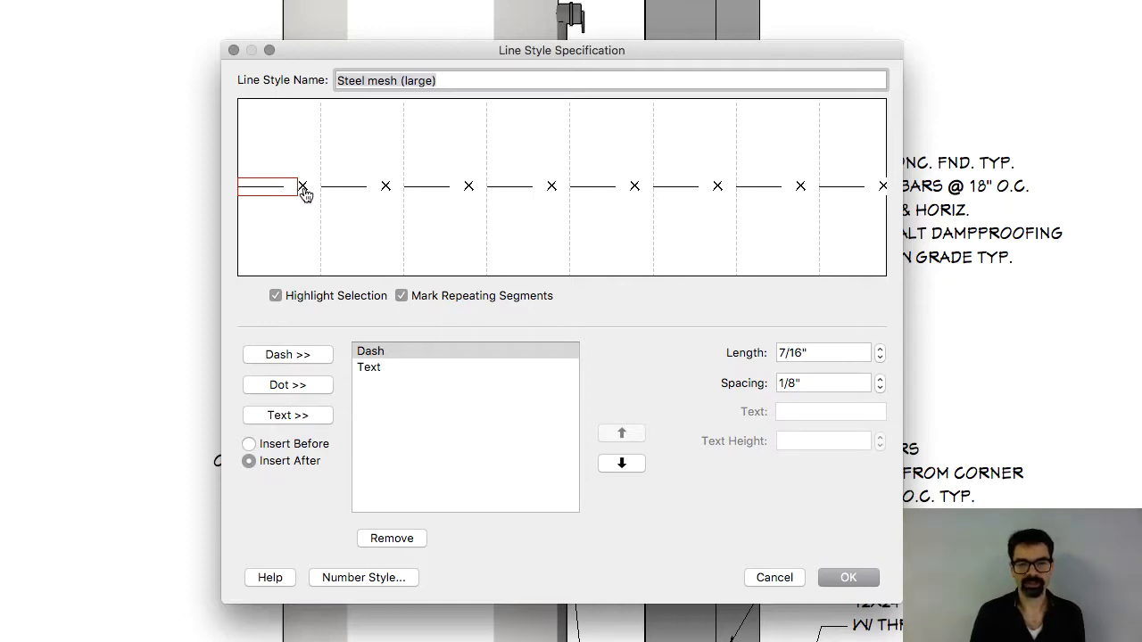
- Examine the dash and x text segments of the Steel mesh (large) line style and close its specification without changes
{"action": "left_click", "coordinate": [397, 365]}
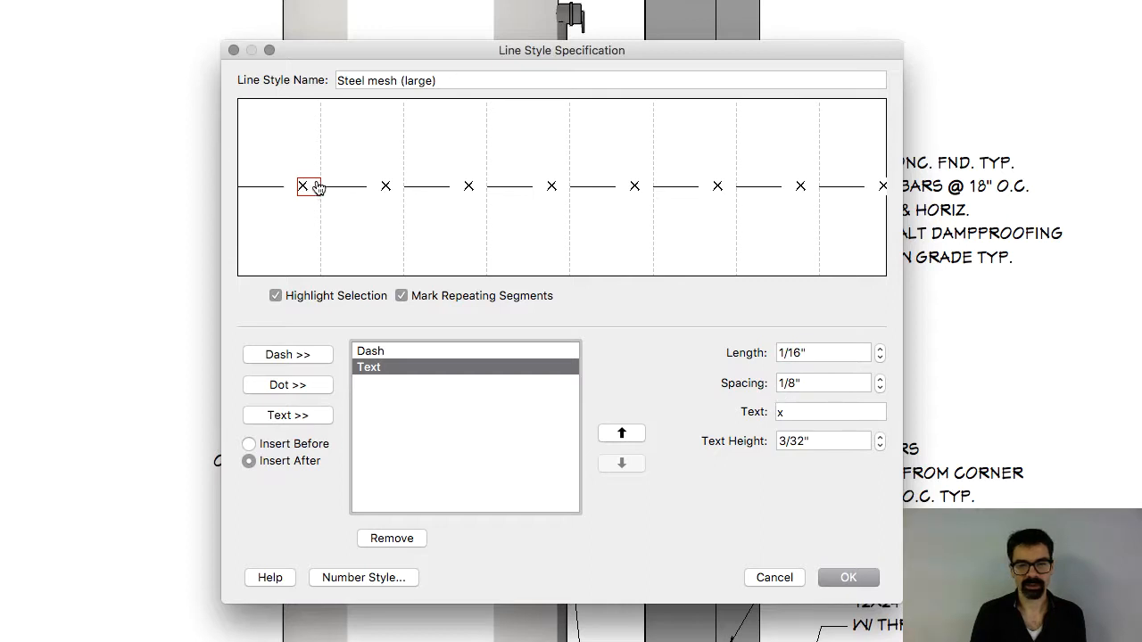
{"action": "left_click", "coordinate": [427, 351]}
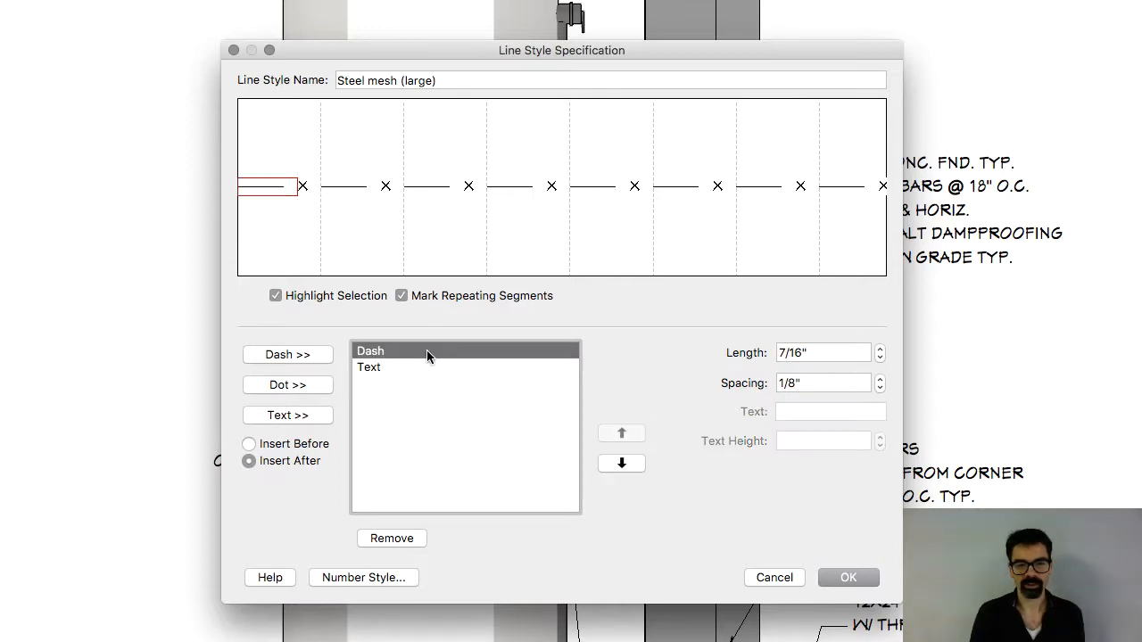
{"action": "left_click", "coordinate": [423, 368]}
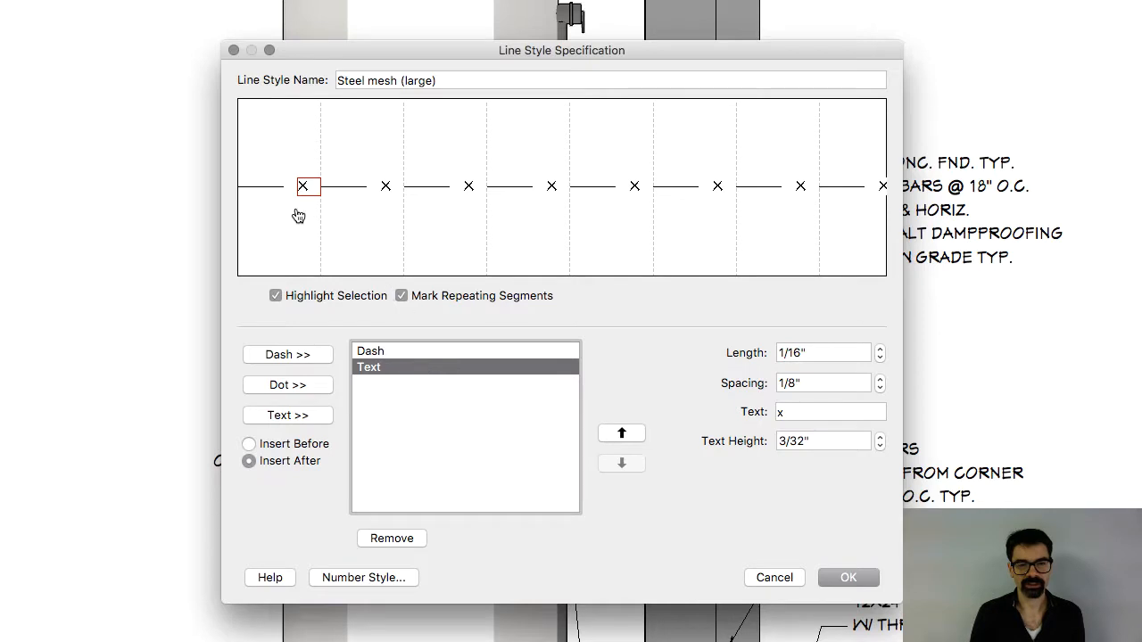
{"action": "left_click", "coordinate": [349, 191]}
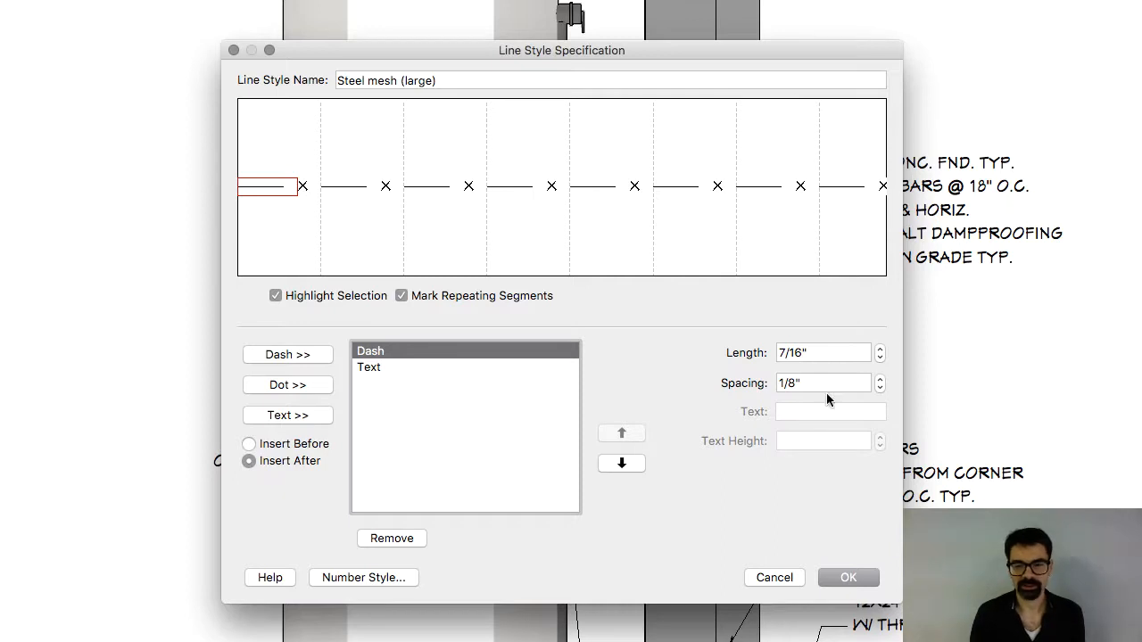
{"action": "left_click", "coordinate": [791, 580]}
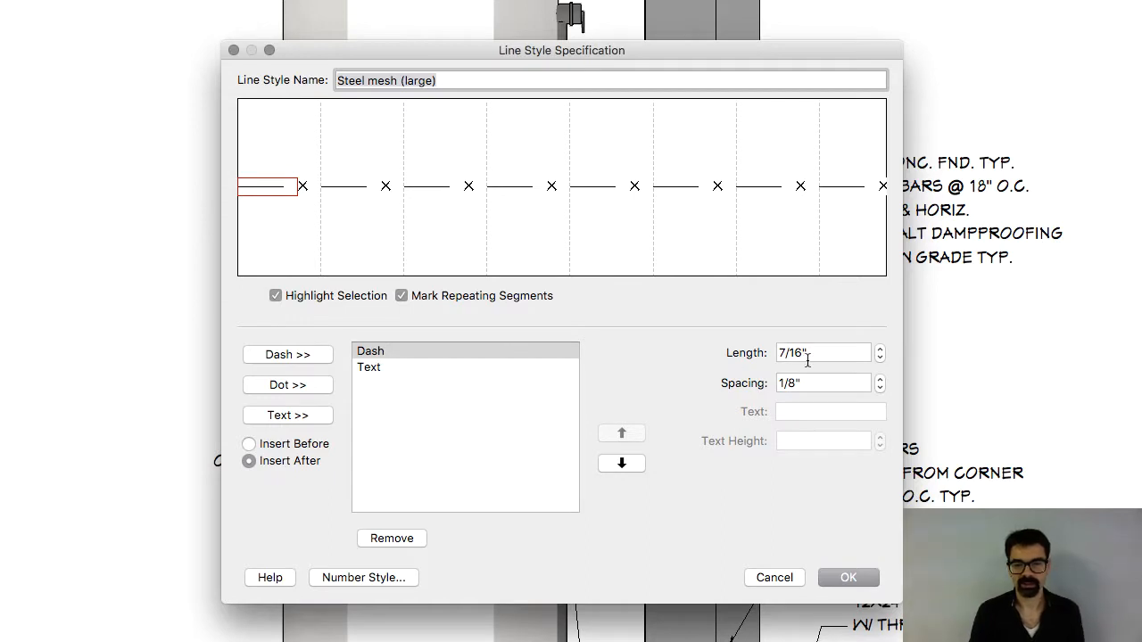
- Set the dash segment of the Steel mesh (large) line style to a length of 1/2" and a spacing of 3/16"
{"action": "left_click", "coordinate": [834, 352]}
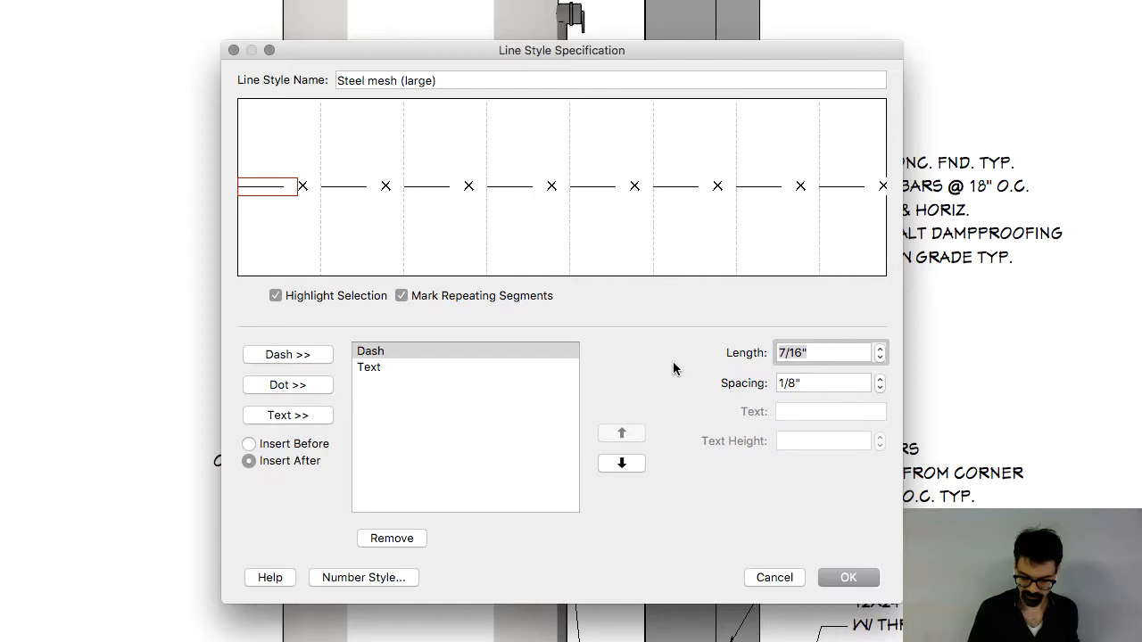
{"action": "type", "text": "1/2"}
{"action": "key", "text": "Tab"}
{"action": "type", "text": "3/16"}
{"action": "key", "text": "Tab"}
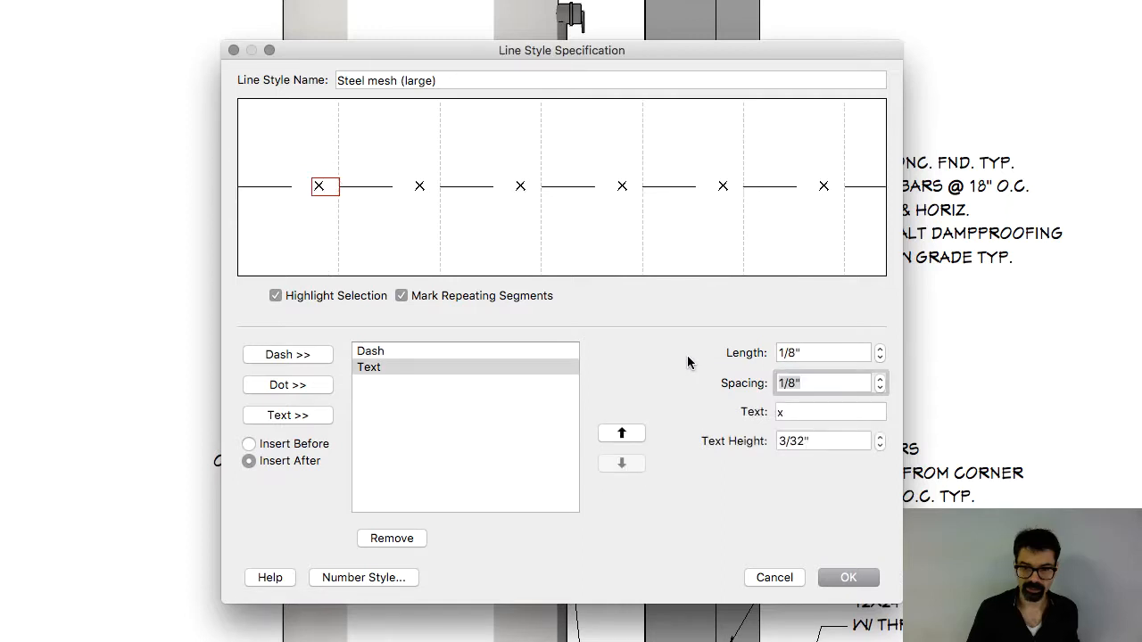
- Give the x text segment of Steel mesh (large) a 1/8" length, 3/16" spacing and 1/8" text height, and save the style
{"action": "type", "text": "3/16"}
{"action": "key", "text": "Tab"}
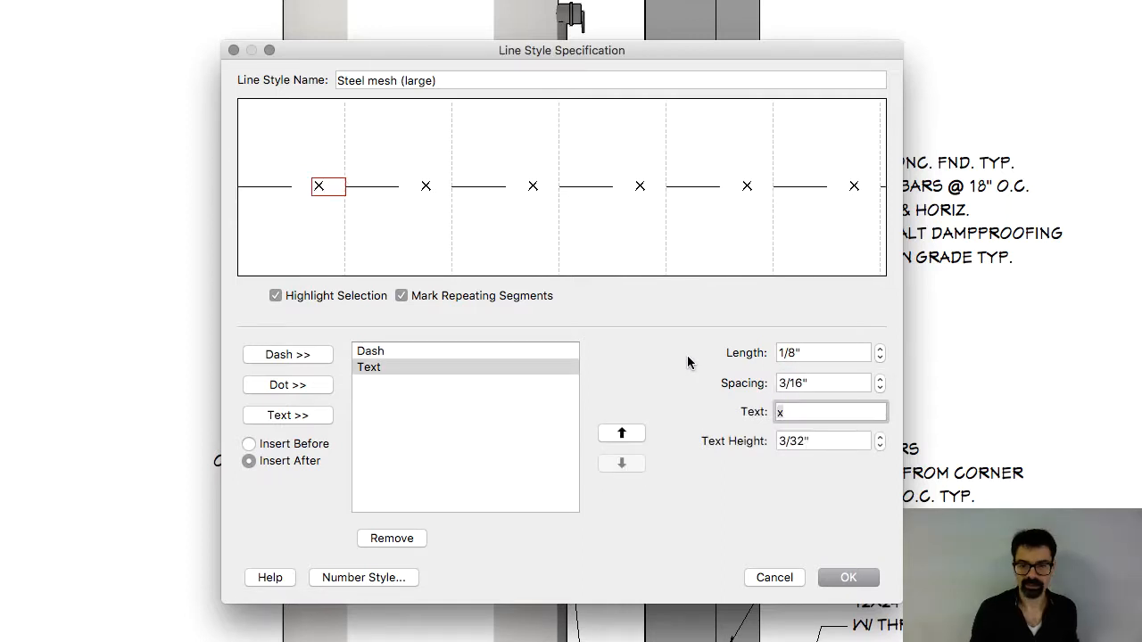
{"action": "key", "text": "Tab"}
{"action": "type", "text": "1/8"}
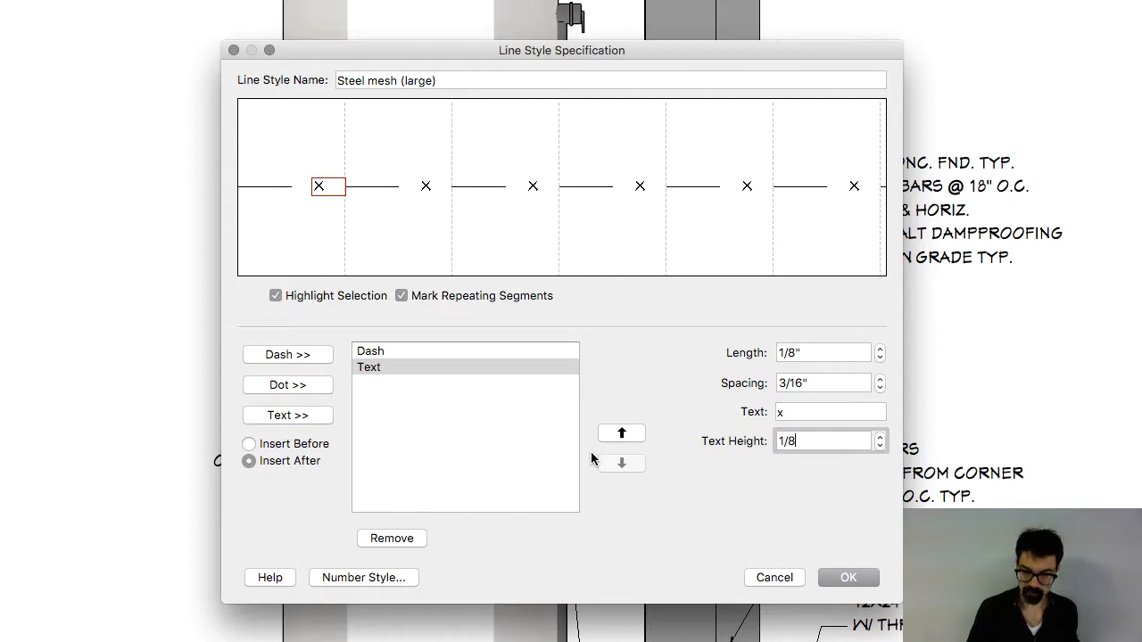
{"action": "key", "text": "Tab"}
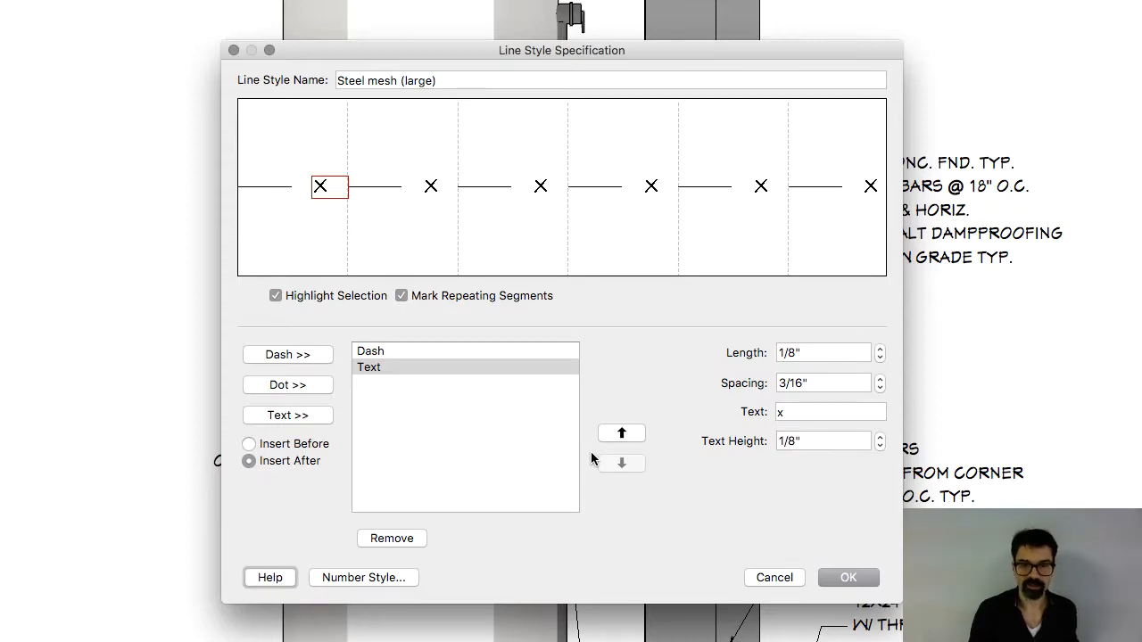
{"action": "left_click", "coordinate": [846, 579]}
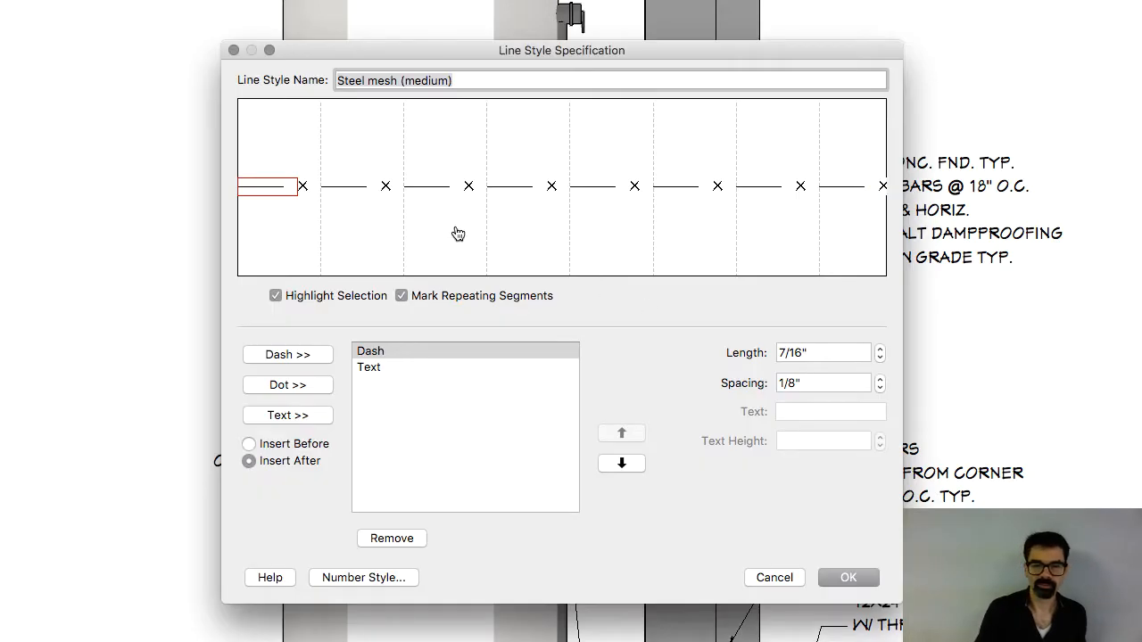
{"action": "left_click", "coordinate": [770, 580]}
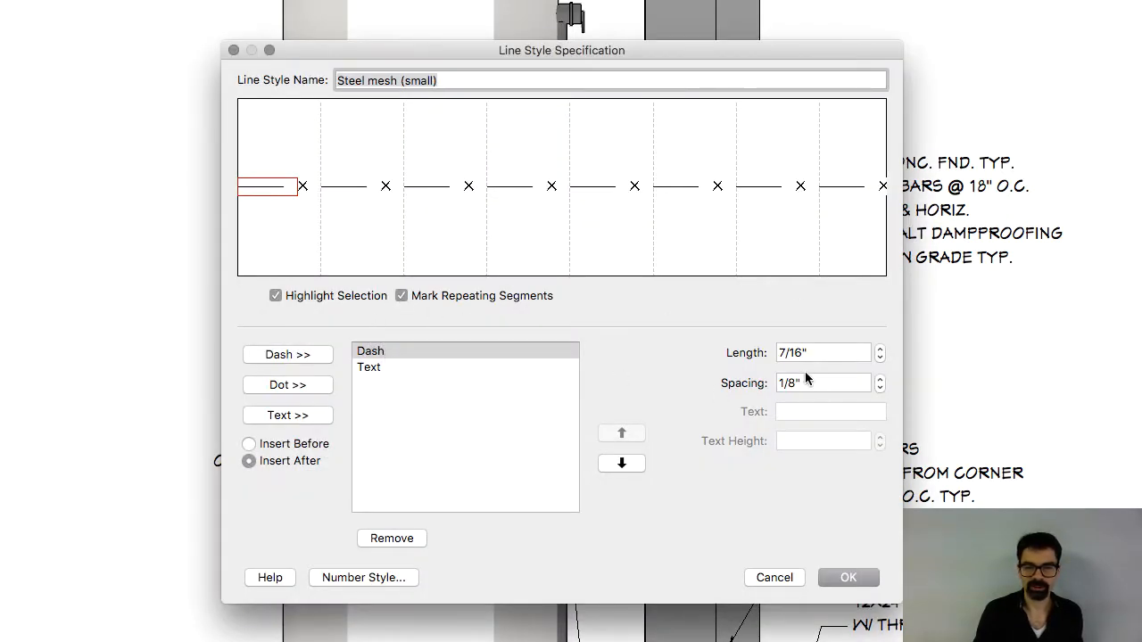
{"action": "left_click", "coordinate": [829, 351]}
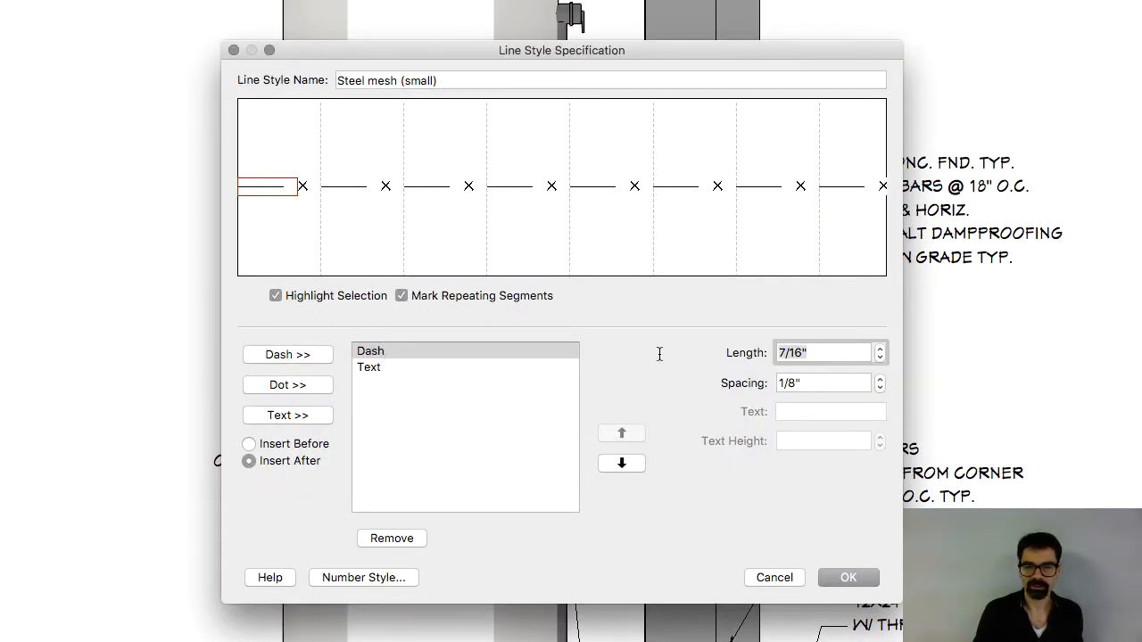
{"action": "type", "text": "3/8"}
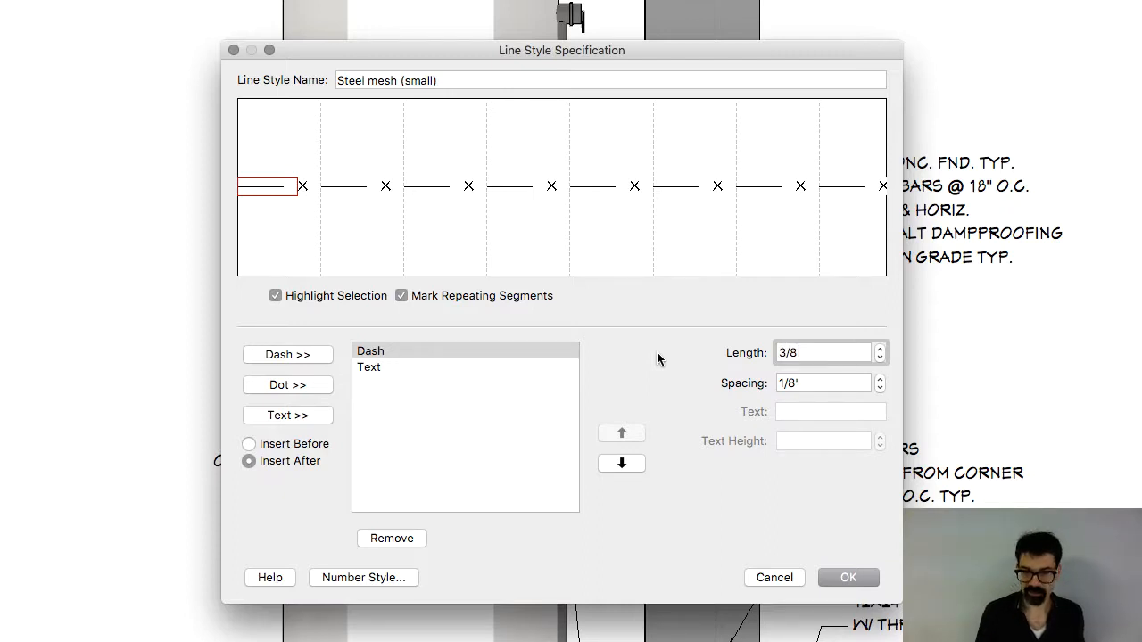
{"action": "key", "text": "Tab"}
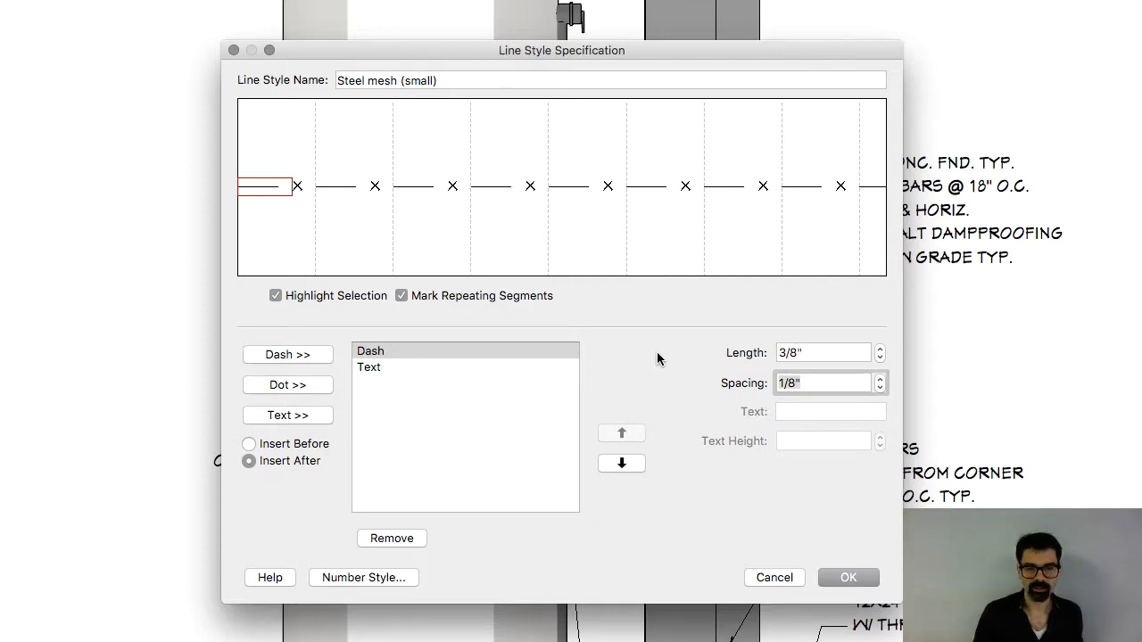
{"action": "left_click", "coordinate": [434, 366]}
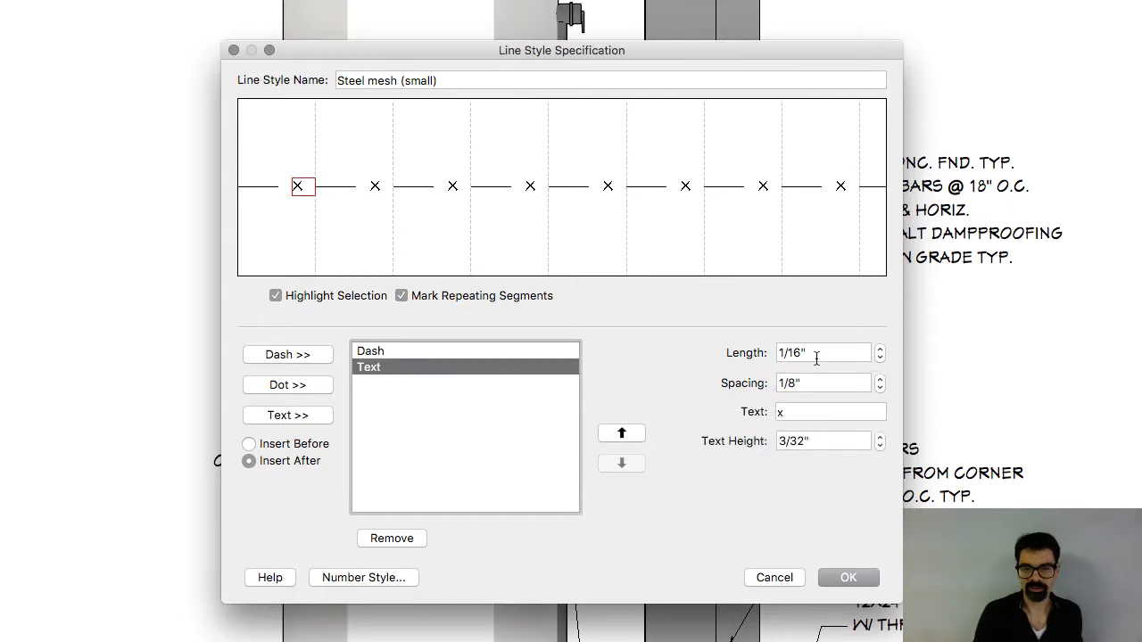
{"action": "left_click", "coordinate": [829, 383]}
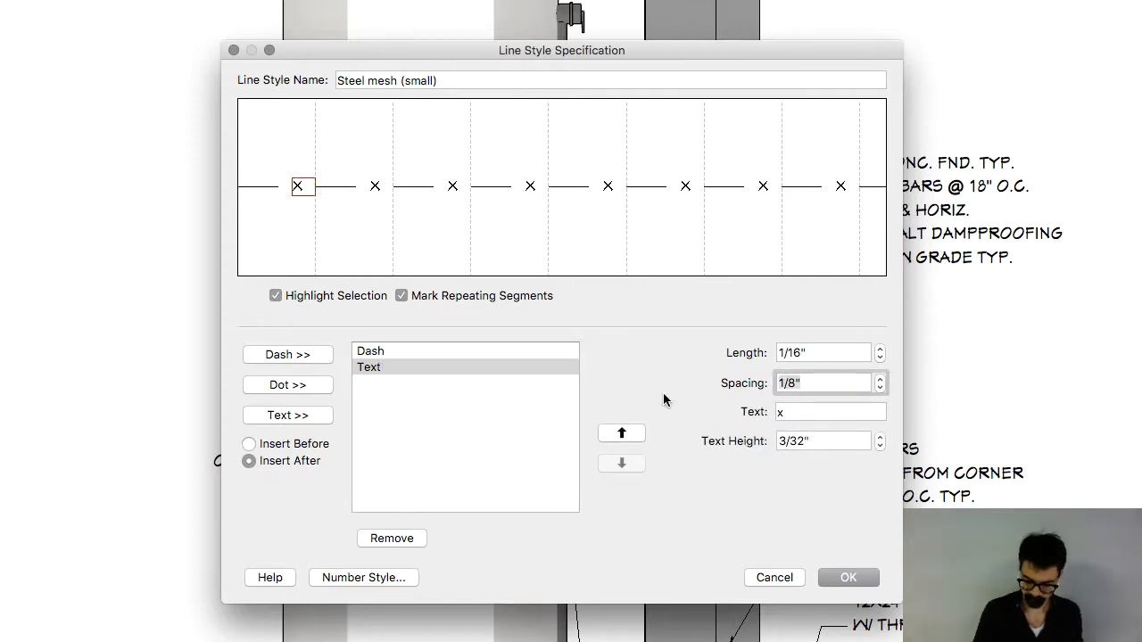
{"action": "type", "text": "1/16"}
{"action": "key", "text": "Tab"}
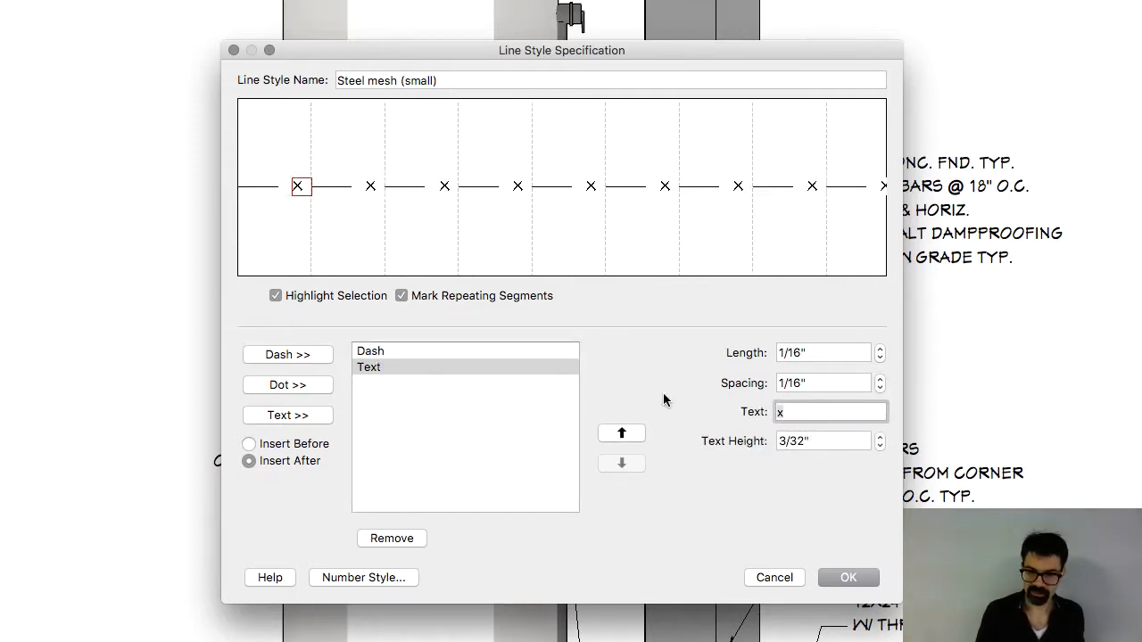
{"action": "key", "text": "Tab"}
{"action": "type", "text": "1/8"}
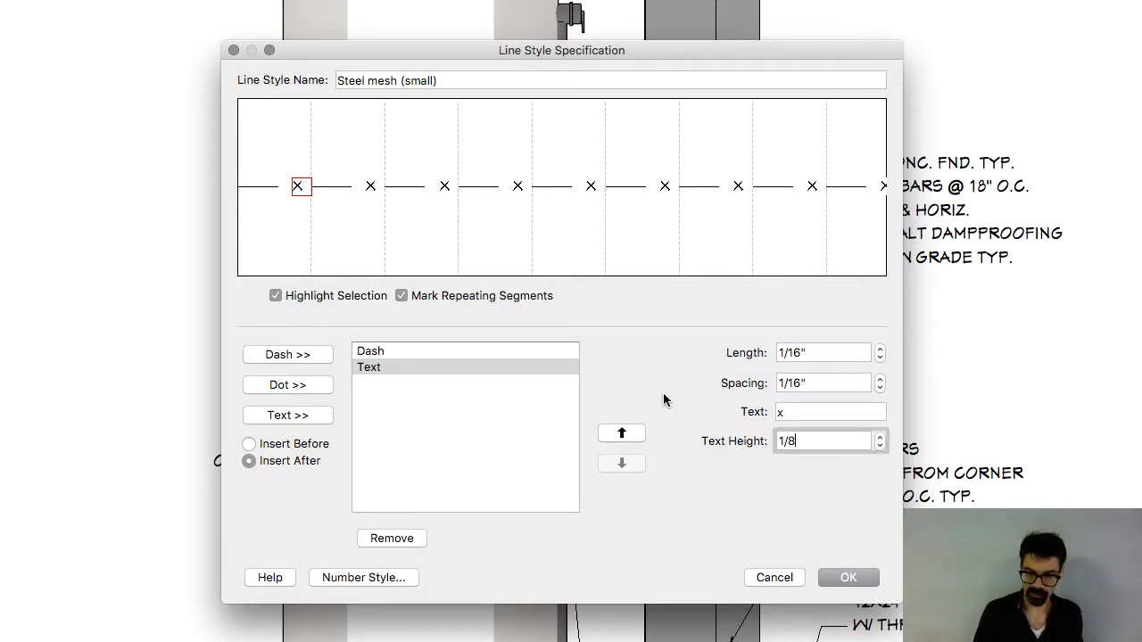
{"action": "key", "text": "Tab"}
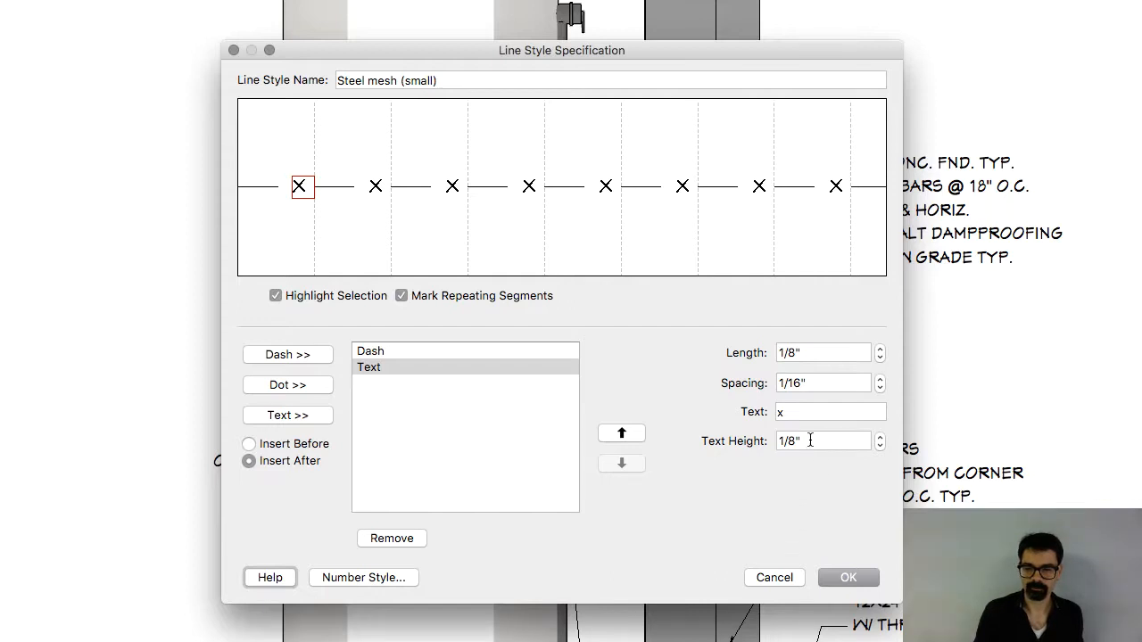
{"action": "left_click", "coordinate": [788, 576]}
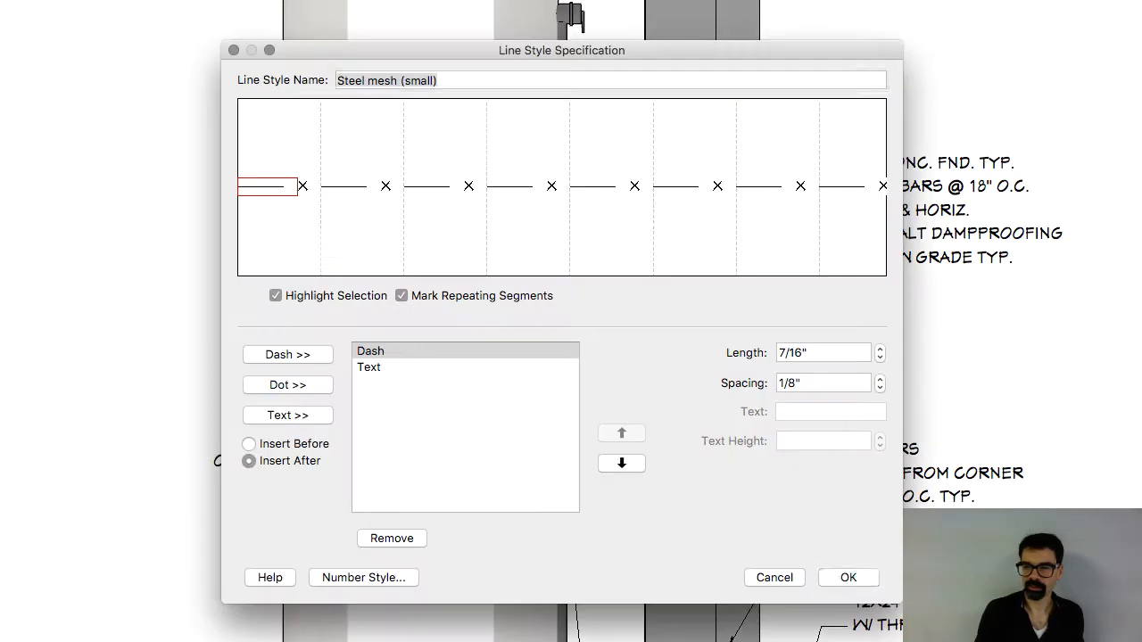
- Set the dash segment of the Steel mesh (small) line style to a length of 3/8"
{"action": "key", "text": "Tab"}
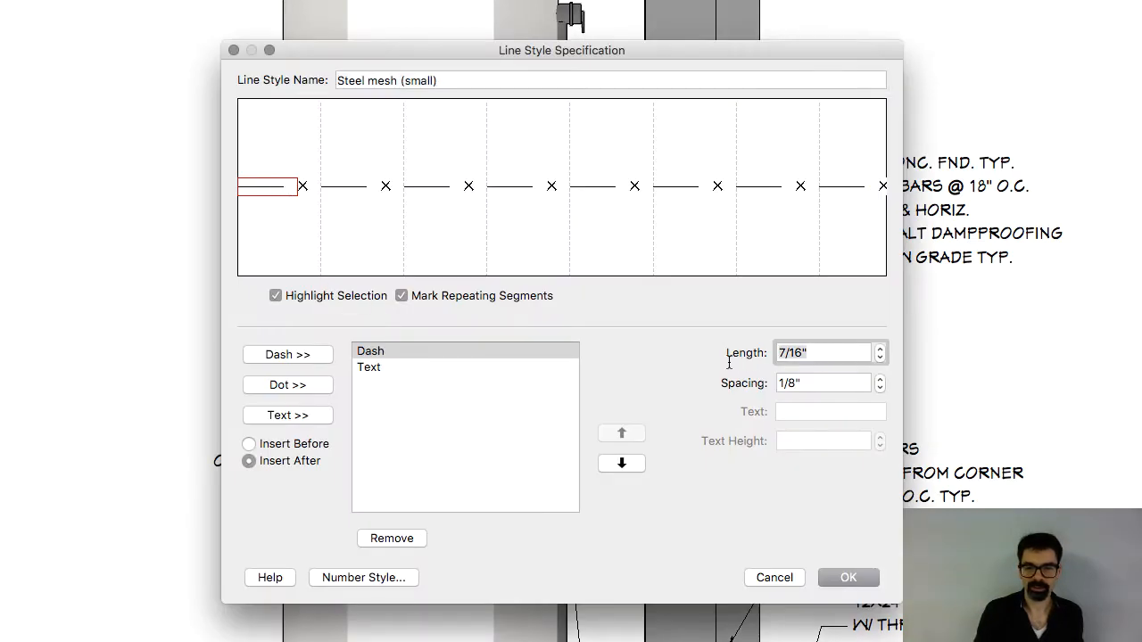
{"action": "type", "text": "3/8"}
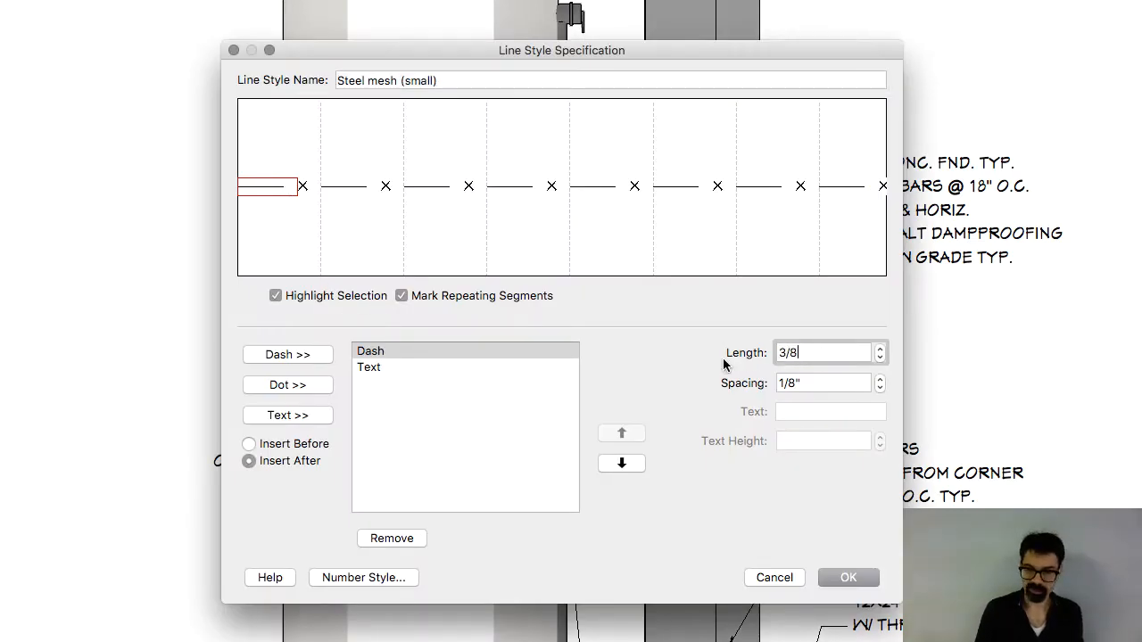
{"action": "key", "text": "Tab"}
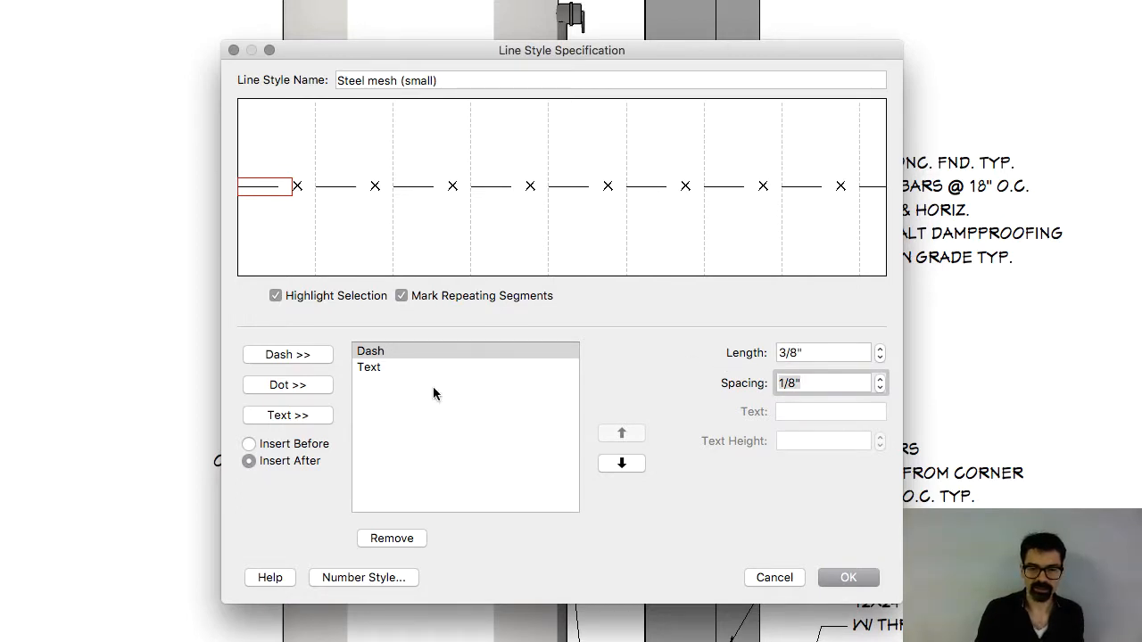
- Give the x text segment of Steel mesh (small) a 1/16" spacing and 1/16" text height, and save the style
{"action": "left_click", "coordinate": [408, 366]}
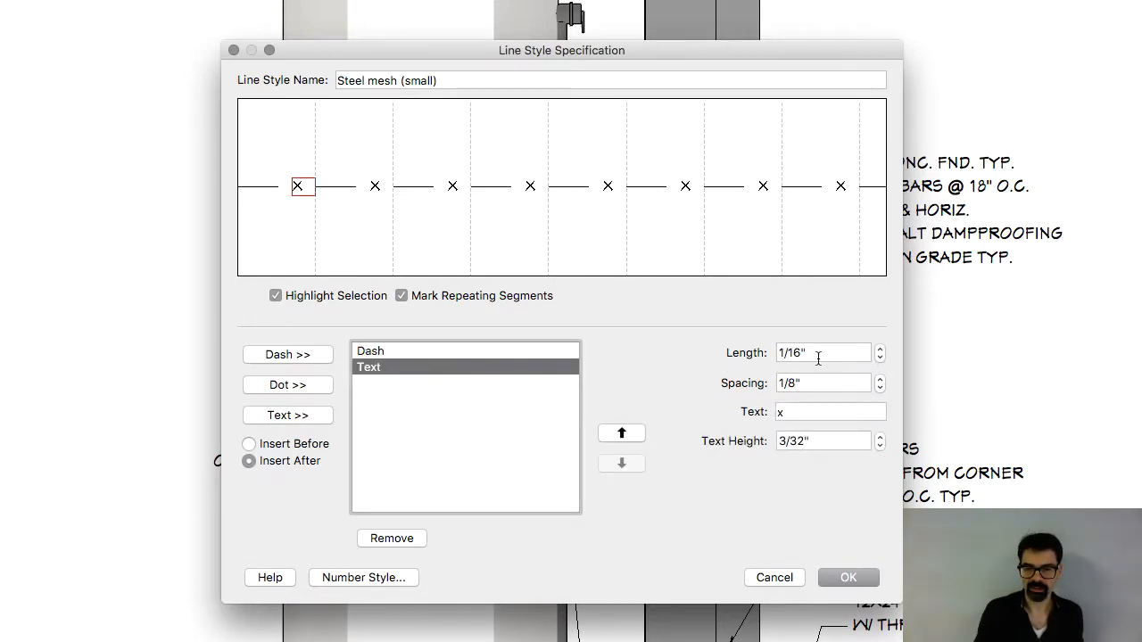
{"action": "key", "text": "Tab"}
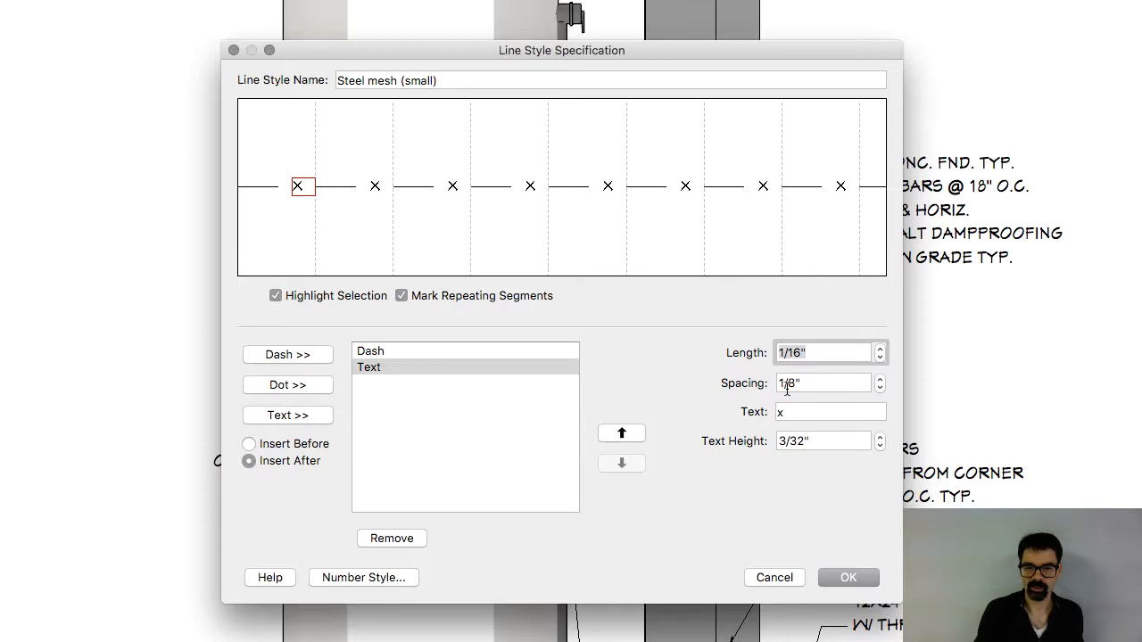
{"action": "key", "text": "Tab"}
{"action": "type", "text": "1"}
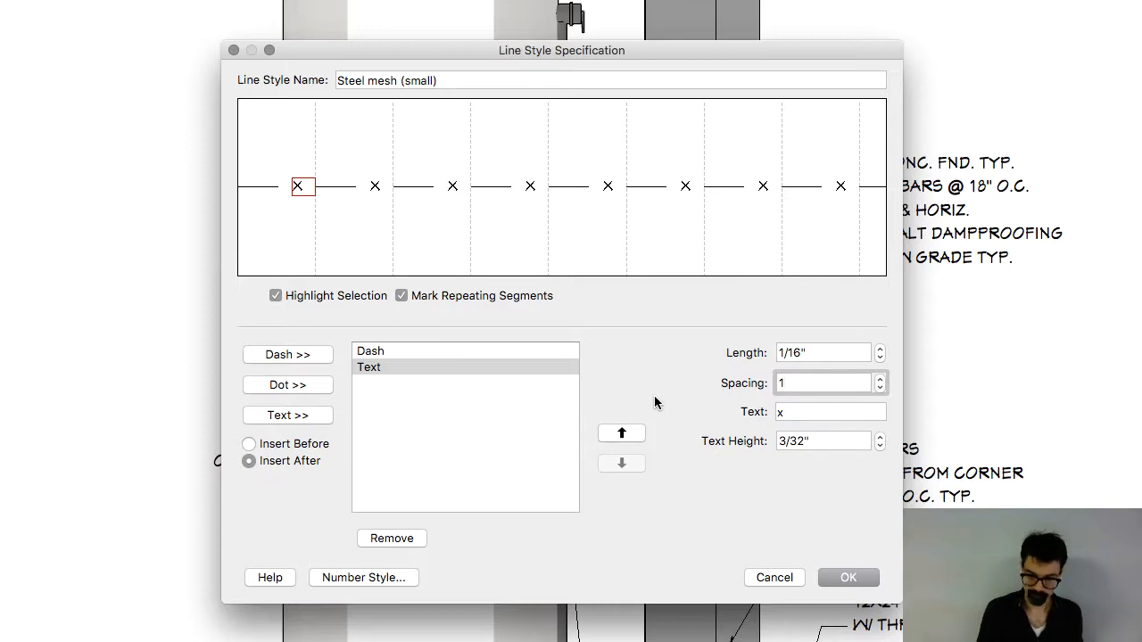
{"action": "key", "text": "BackSpace"}
{"action": "type", "text": "3/32"}
{"action": "key", "text": "Tab"}
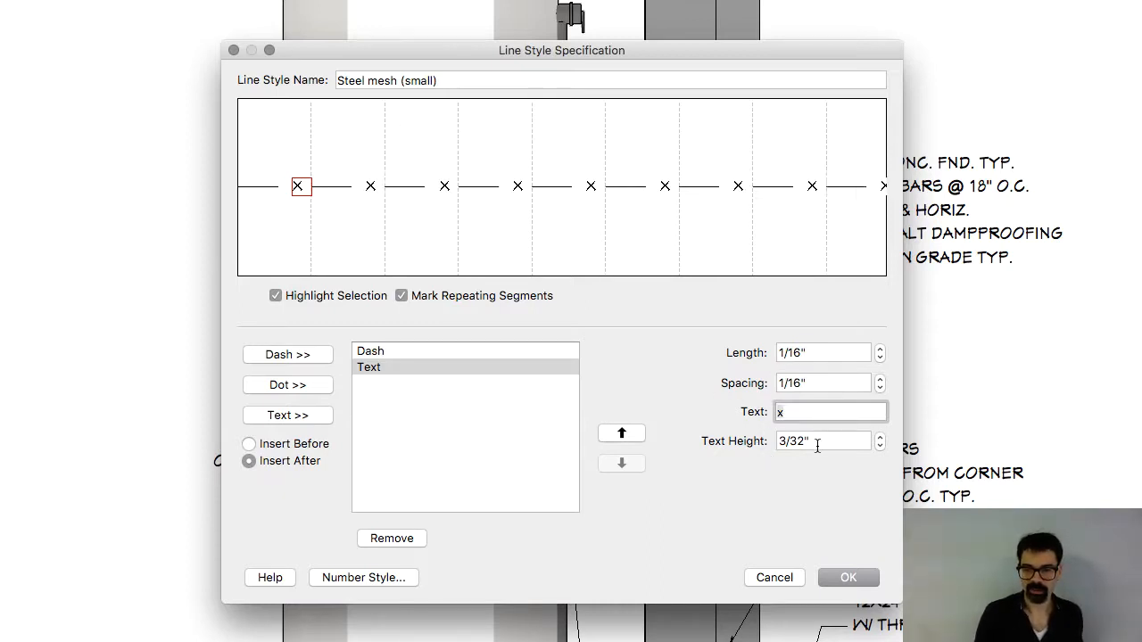
{"action": "key", "text": "Tab"}
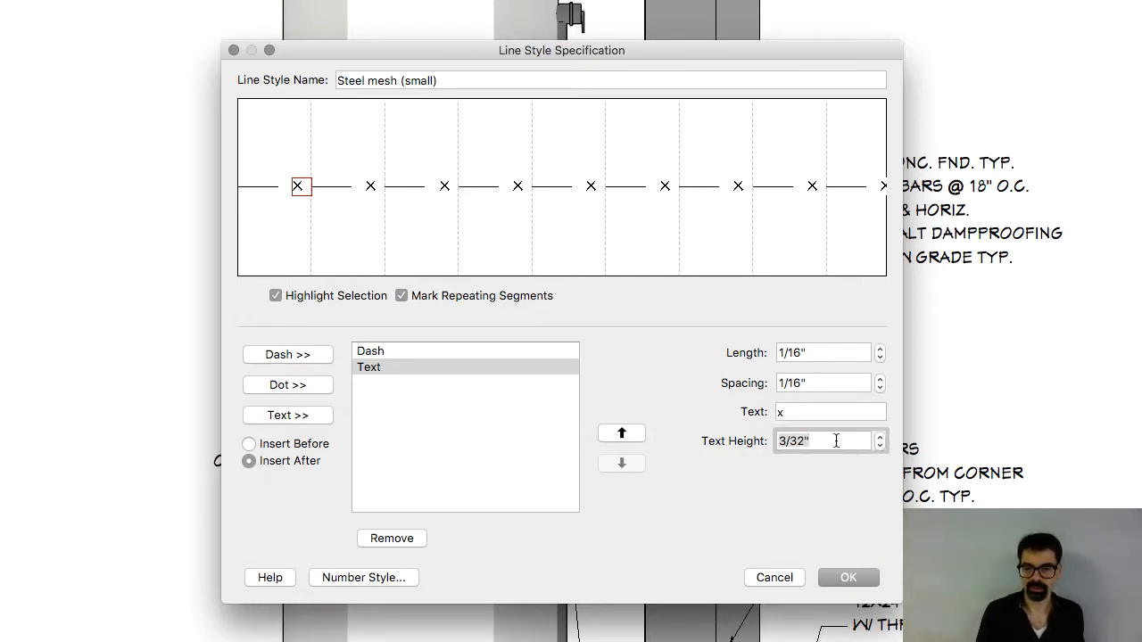
{"action": "type", "text": "1/16"}
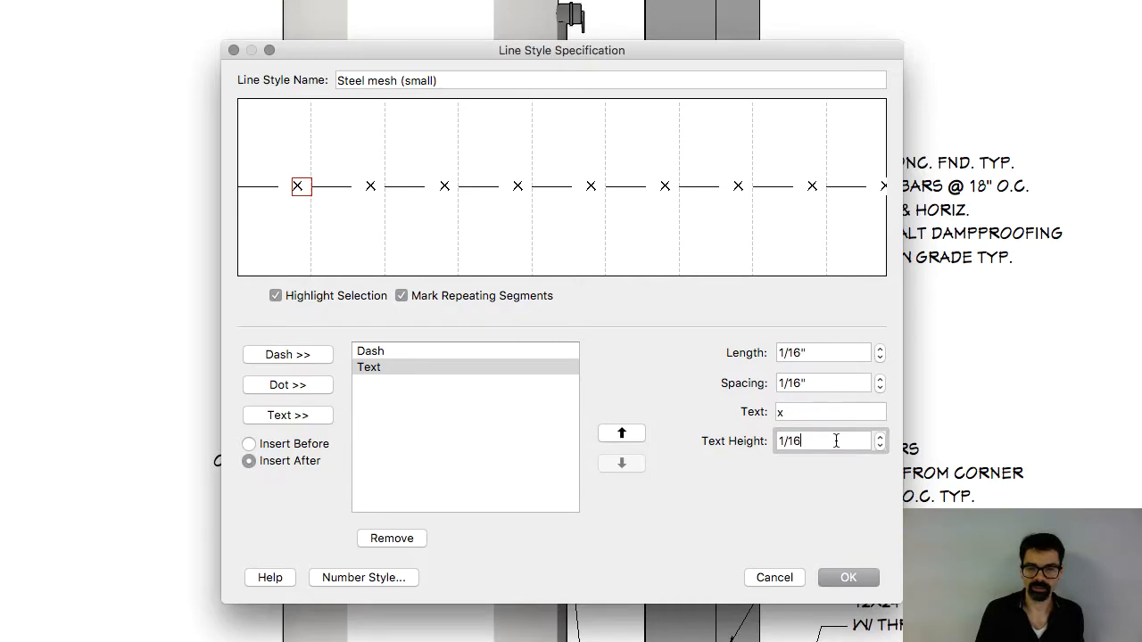
{"action": "key", "text": "Tab"}
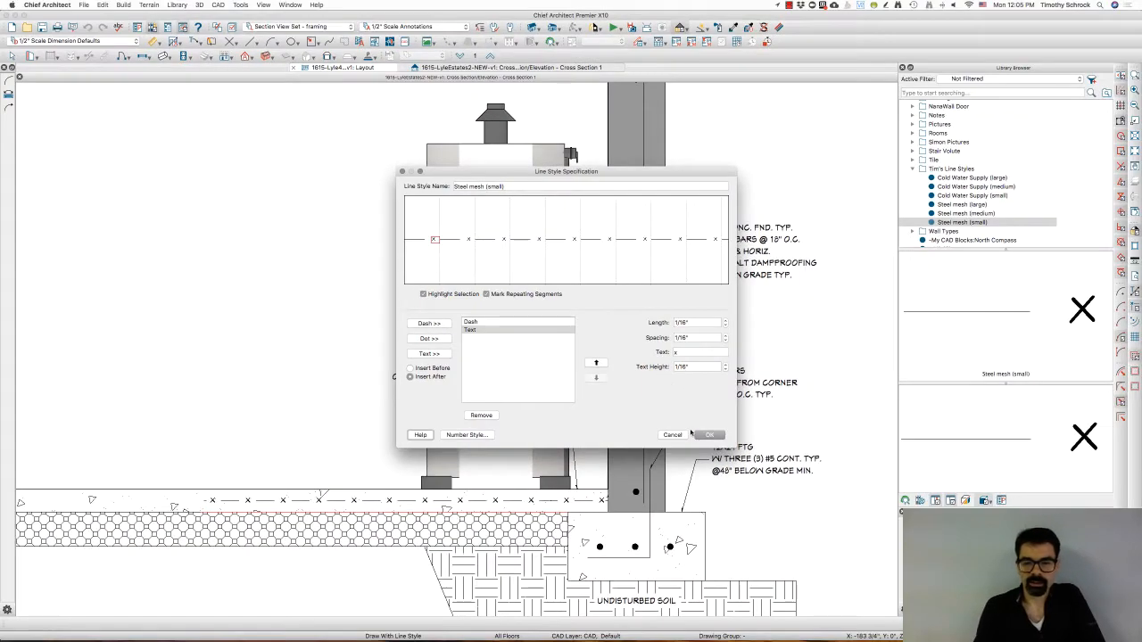
{"action": "left_click", "coordinate": [725, 450]}
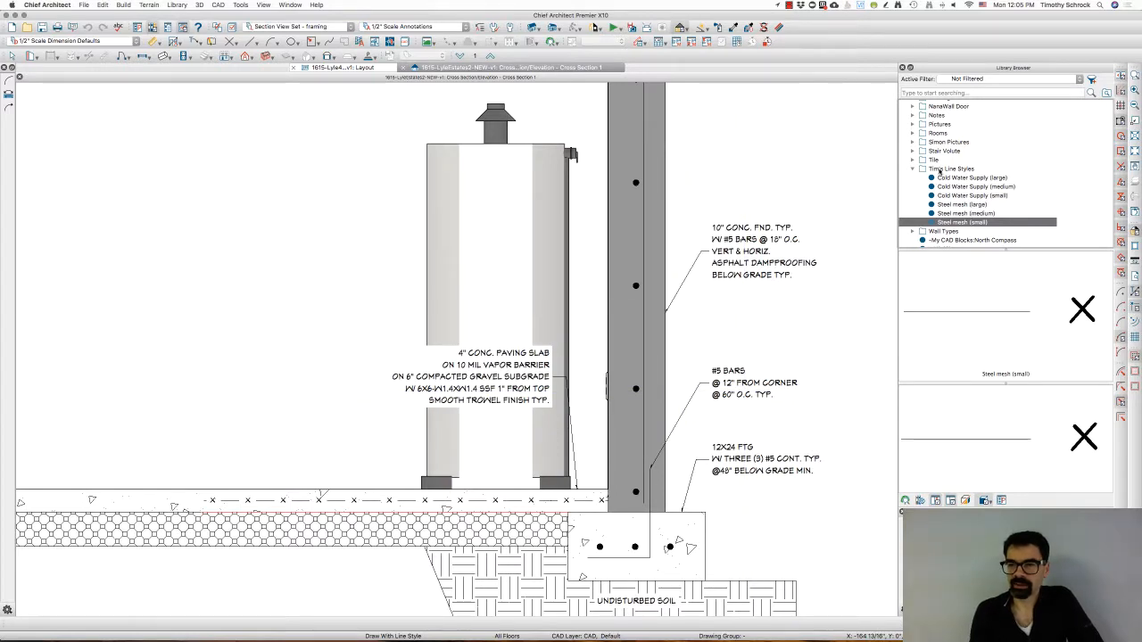
- Create a new line style in the custom line styles folder and name it as the author's test style
{"action": "right_click", "coordinate": [940, 170]}
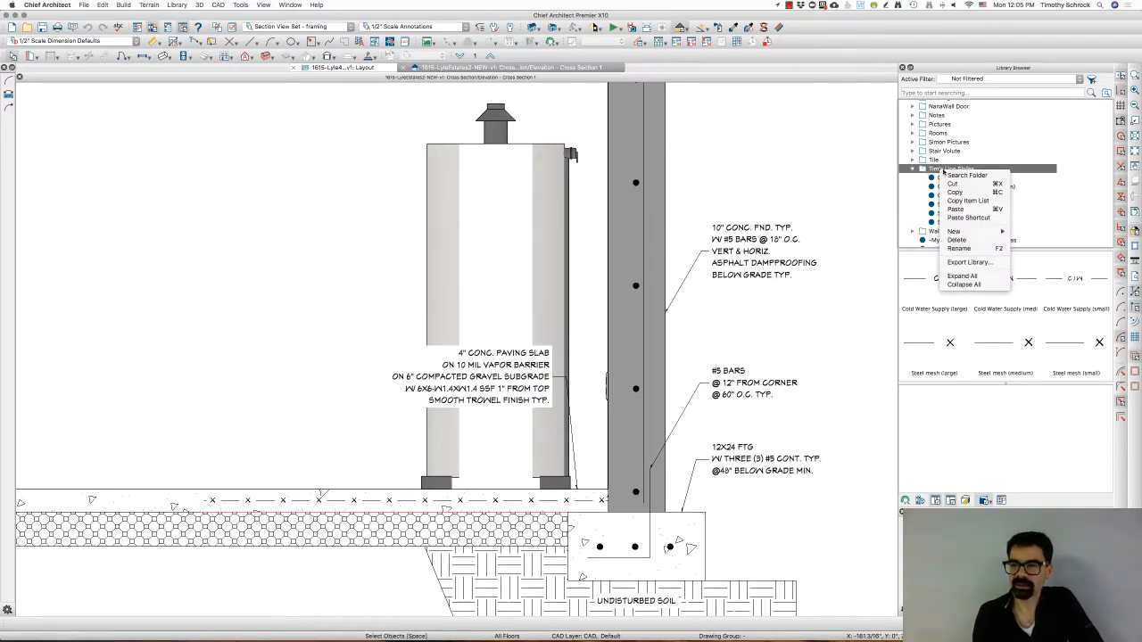
{"action": "mouse_move", "coordinate": [957, 231]}
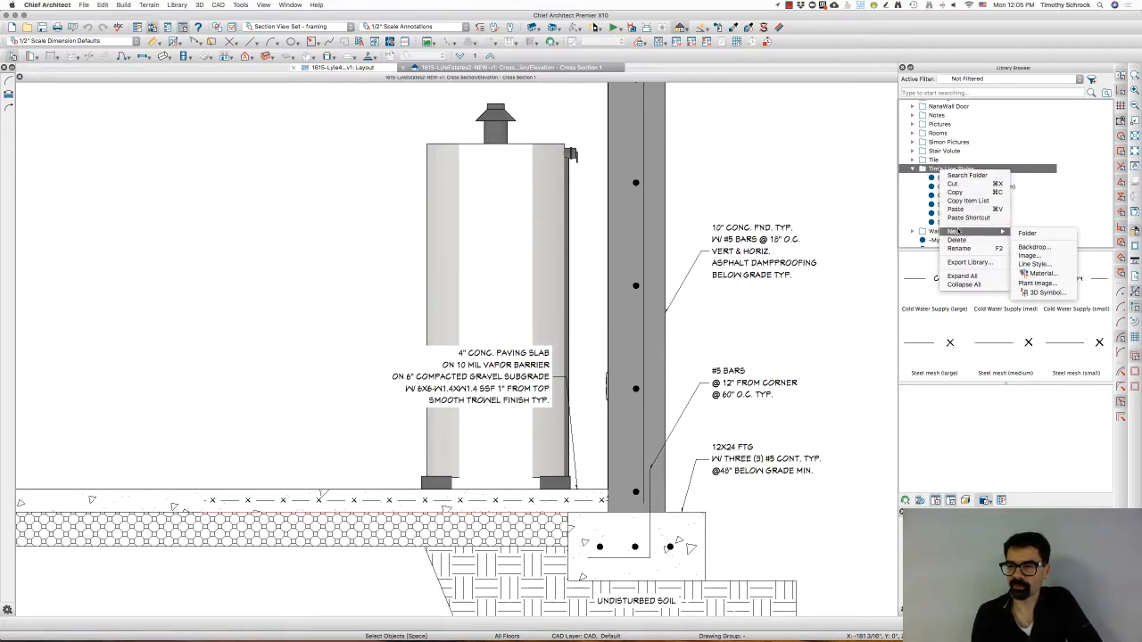
{"action": "left_click", "coordinate": [1028, 266]}
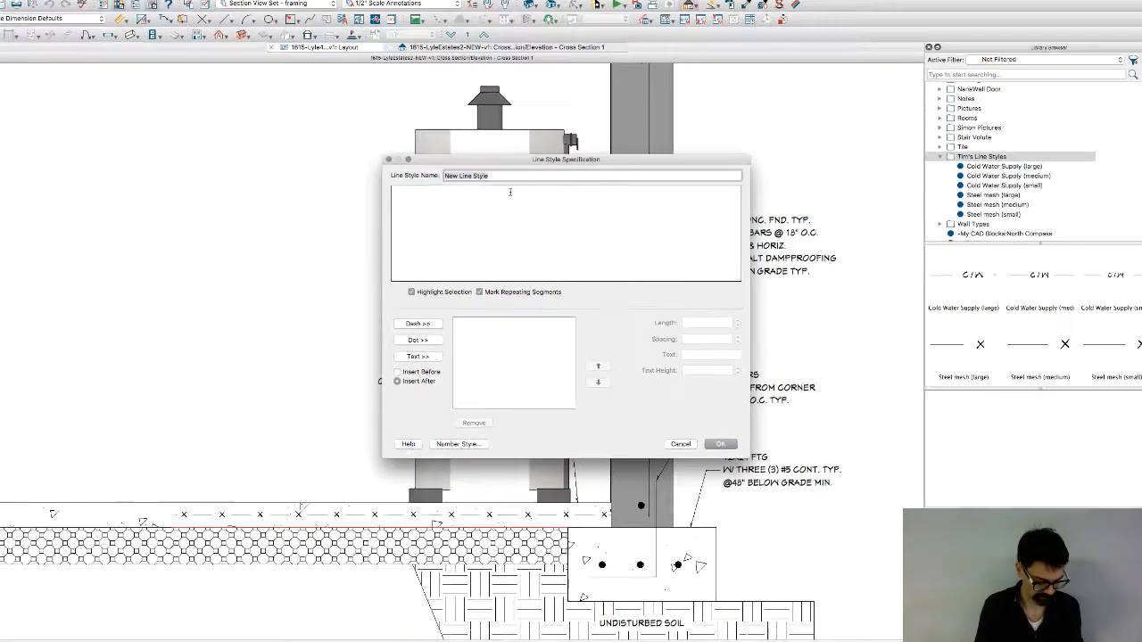
{"action": "type", "text": "Tim'"}
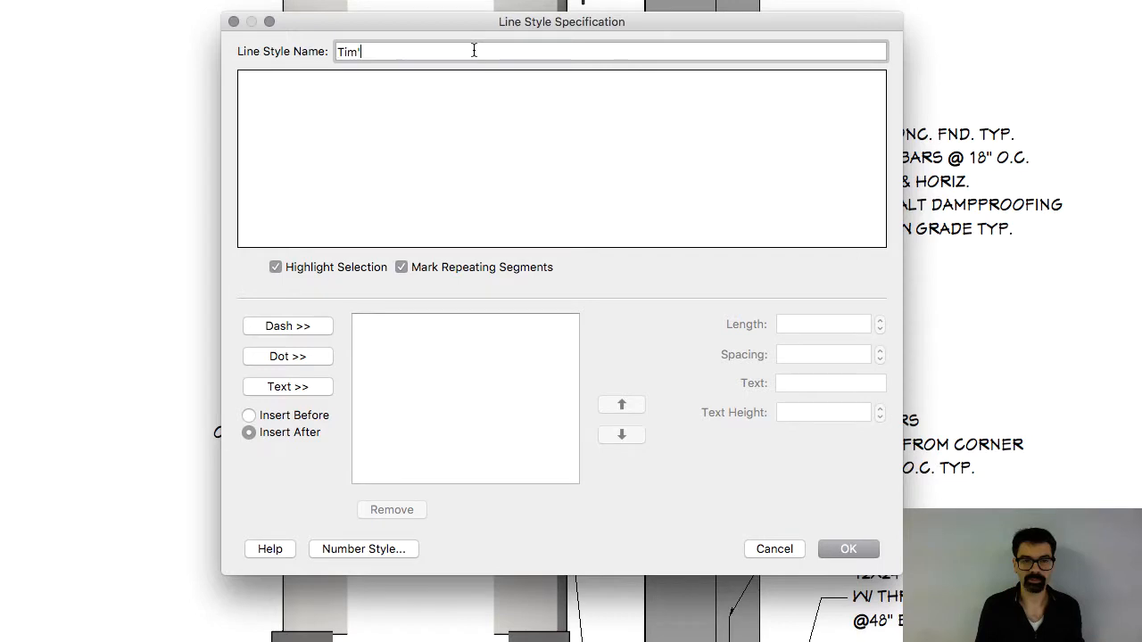
{"action": "type", "text": "s Test"}
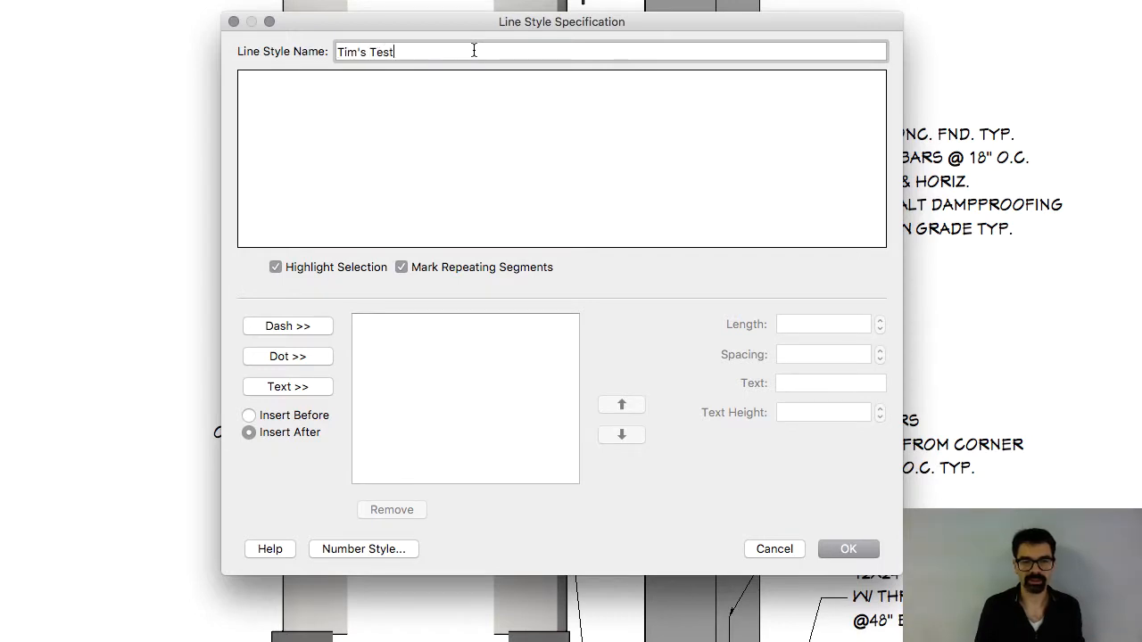
- Add a dash, a dot and a text segment to the new line style
{"action": "left_click", "coordinate": [294, 326]}
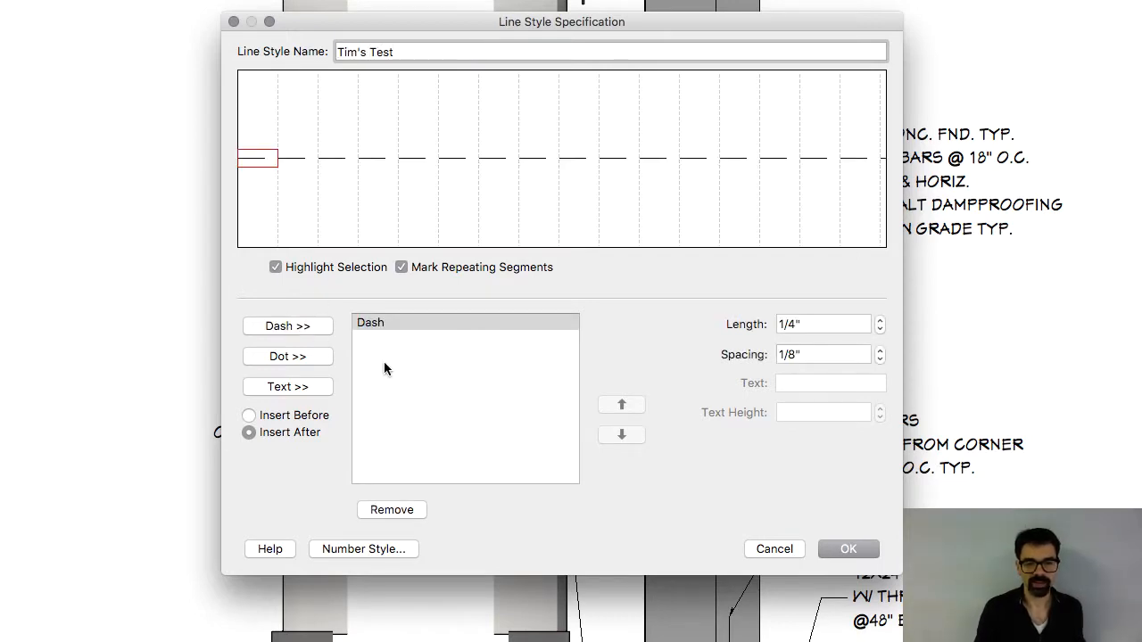
{"action": "left_click", "coordinate": [308, 357]}
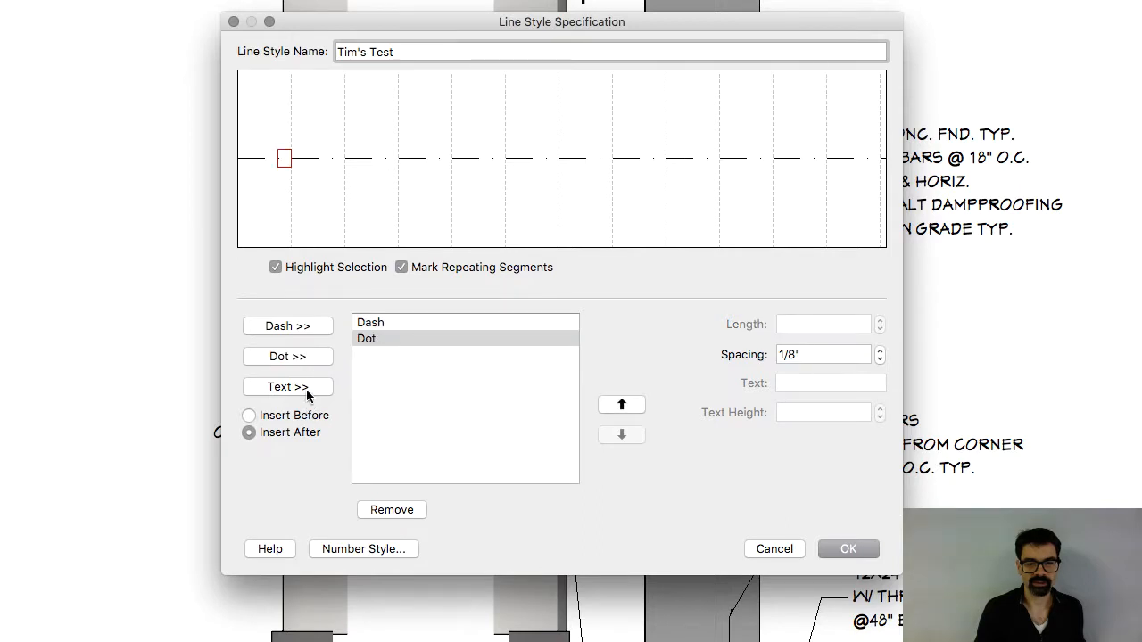
{"action": "left_click", "coordinate": [306, 388]}
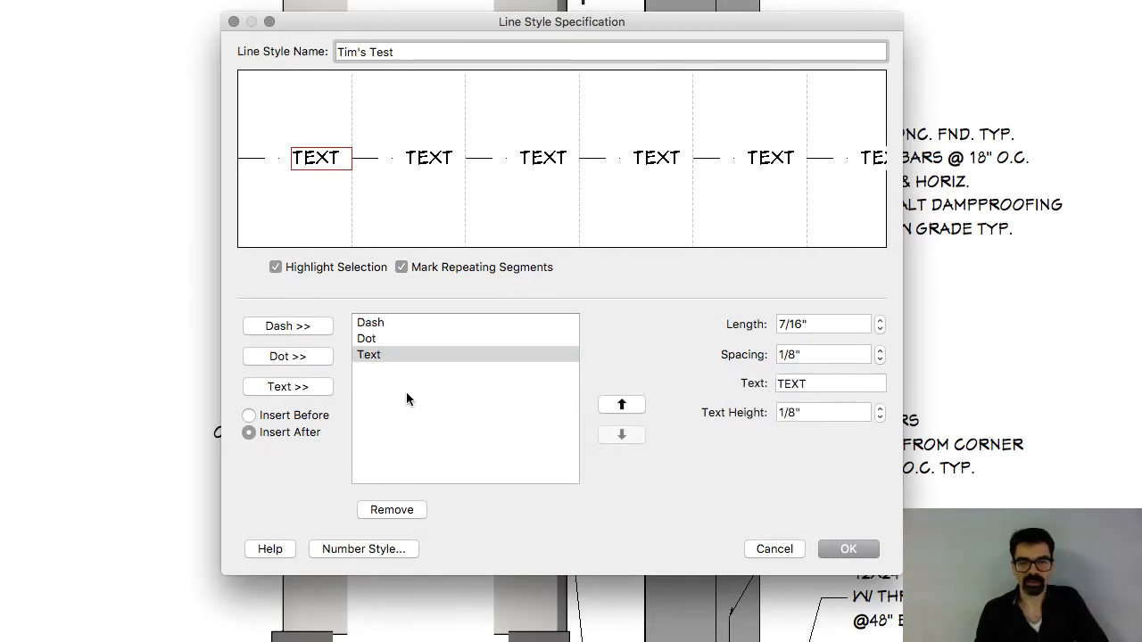
- Insert two more dots and a second dash between the first dot and the text segment
{"action": "left_click", "coordinate": [384, 339]}
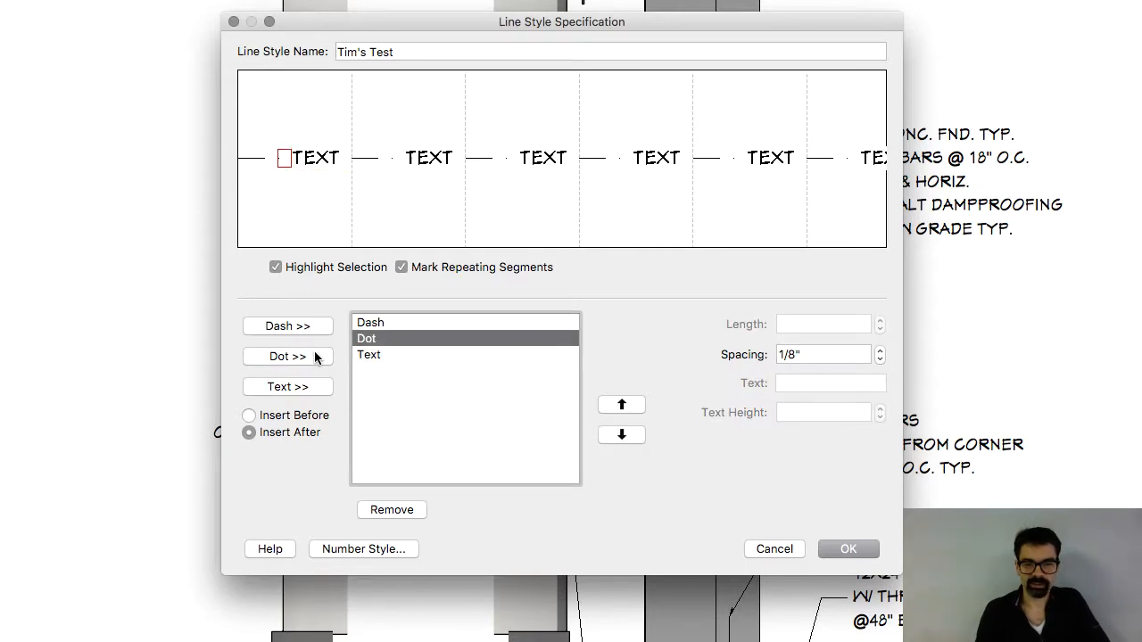
{"action": "left_click", "coordinate": [287, 356]}
{"action": "left_click", "coordinate": [288, 356]}
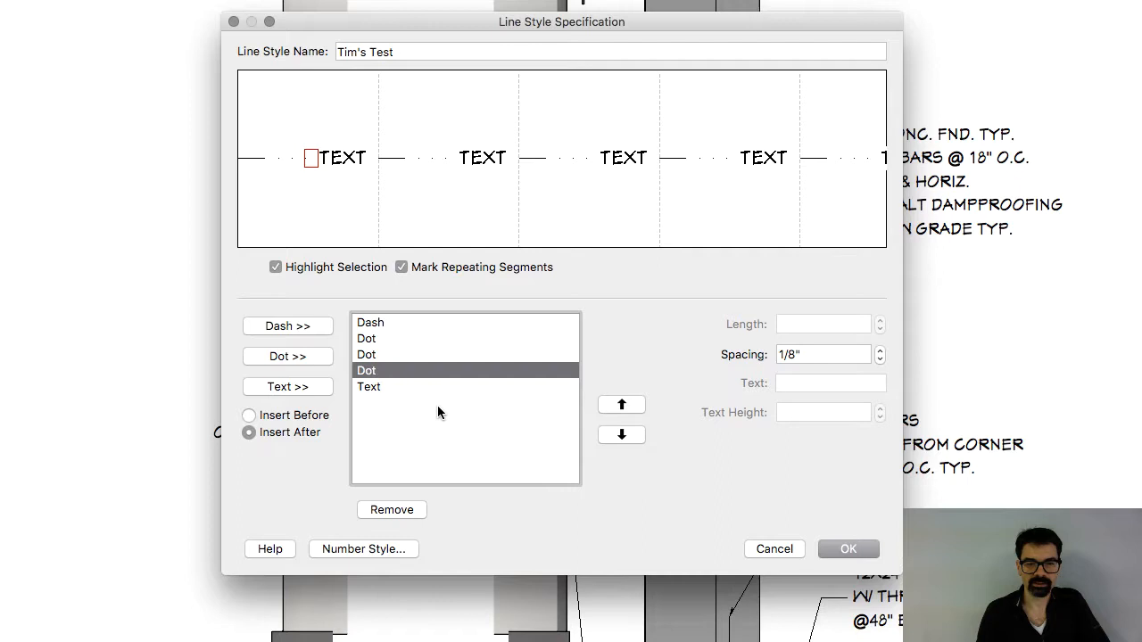
{"action": "left_click", "coordinate": [322, 327]}
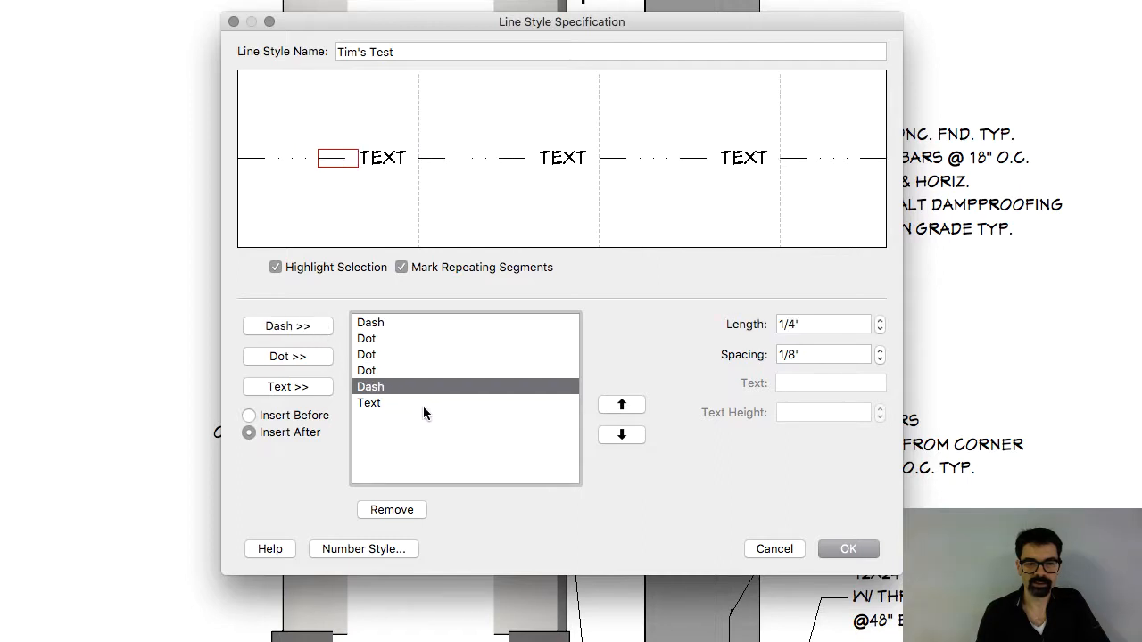
- Add three dot segments after the text segment of the test line style
{"action": "left_click", "coordinate": [421, 403]}
{"action": "left_click", "coordinate": [299, 357]}
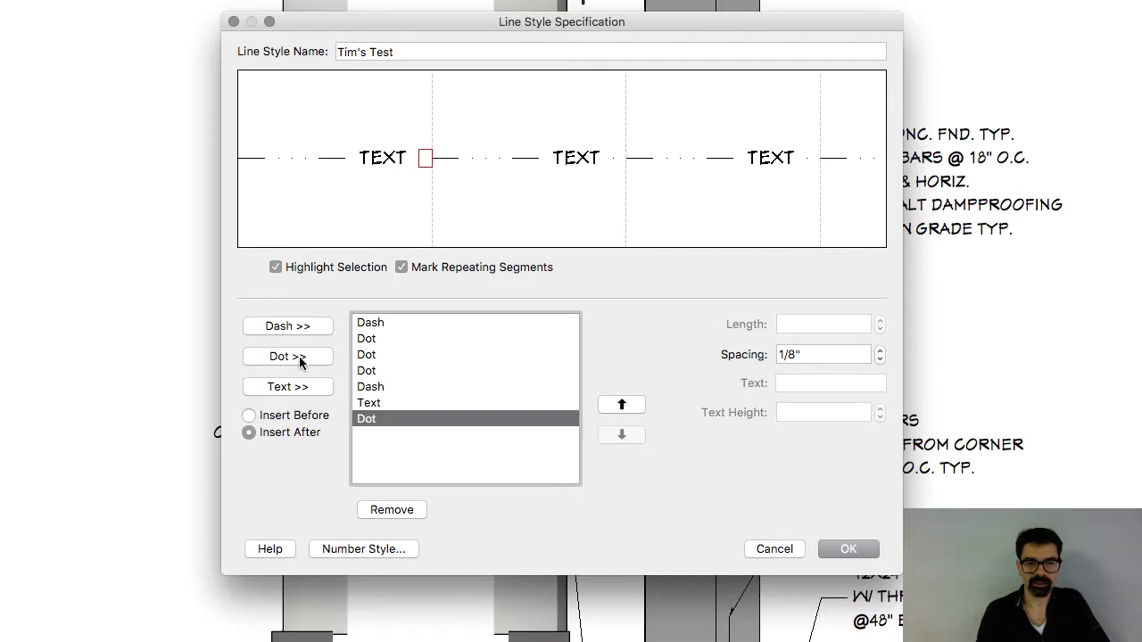
{"action": "left_click", "coordinate": [300, 358]}
{"action": "left_click", "coordinate": [299, 359]}
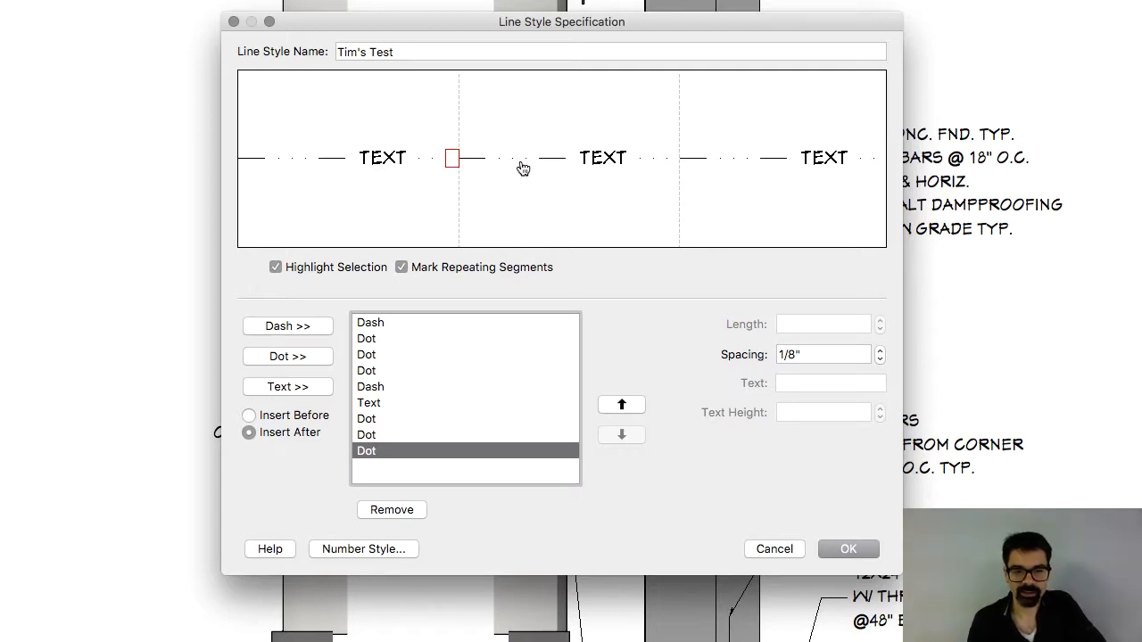
- Remove the second dash, located just before the text segment, and save the test line style
{"action": "left_click", "coordinate": [474, 164]}
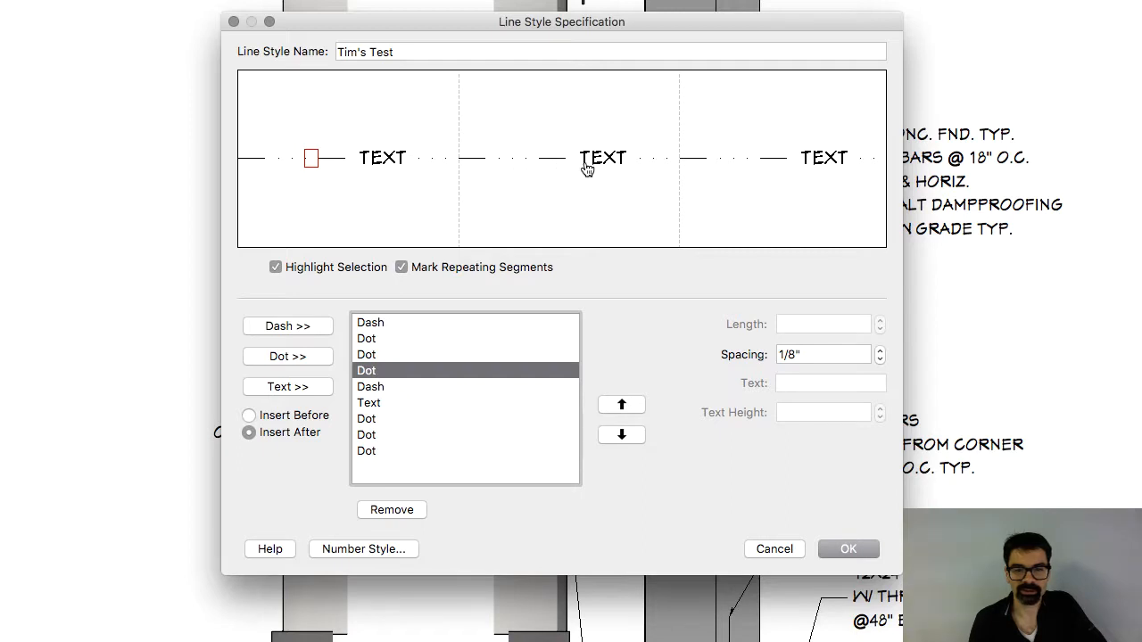
{"action": "left_click", "coordinate": [407, 386]}
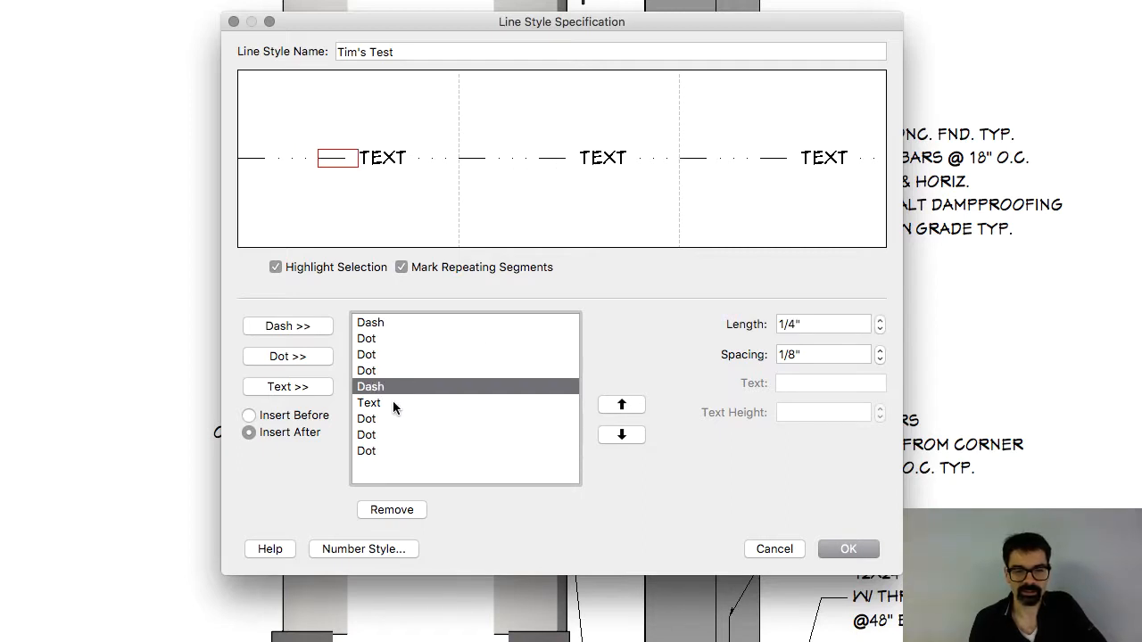
{"action": "left_click", "coordinate": [398, 511]}
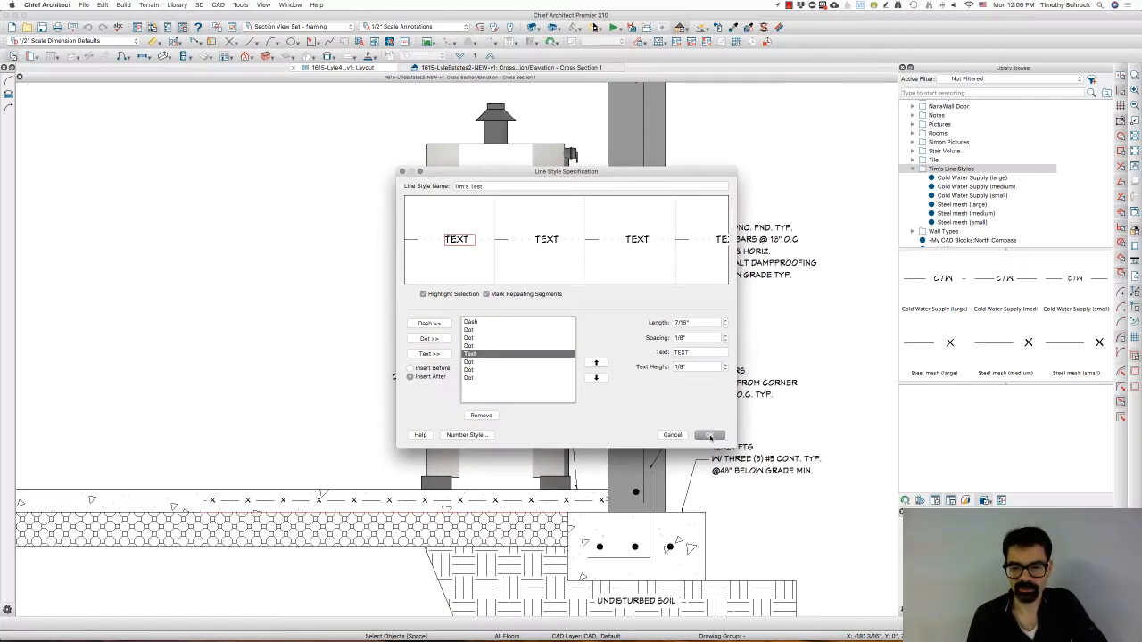
{"action": "left_click", "coordinate": [848, 549]}
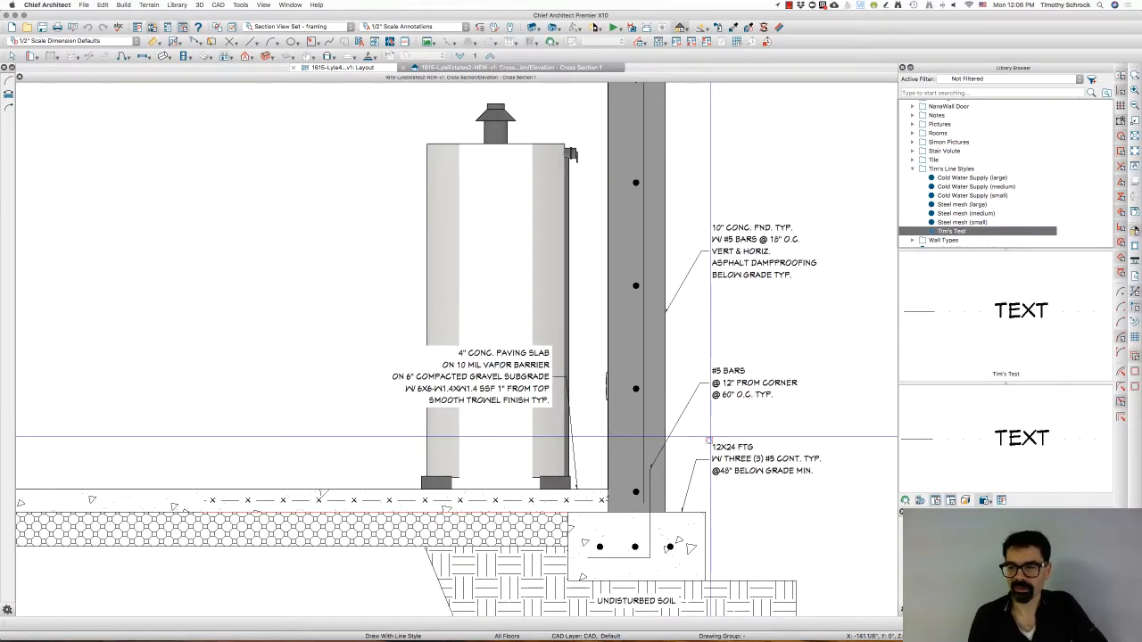
- Reopen the specification of the test line style in the library and close it without changes
{"action": "right_click", "coordinate": [938, 232]}
{"action": "left_click", "coordinate": [949, 298]}
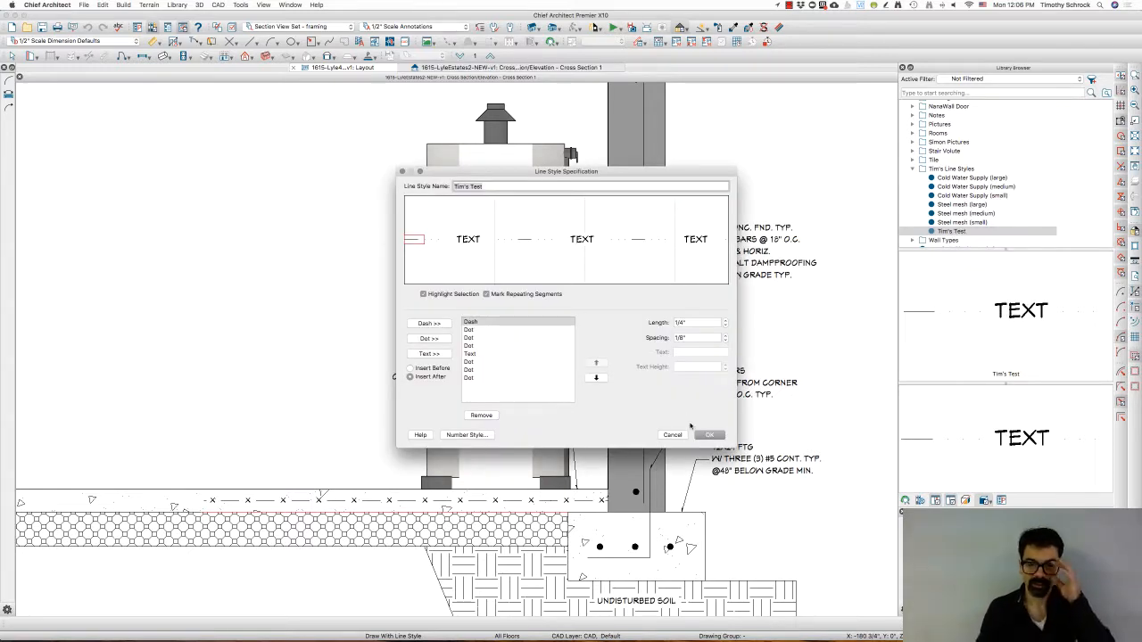
{"action": "left_click", "coordinate": [681, 434]}
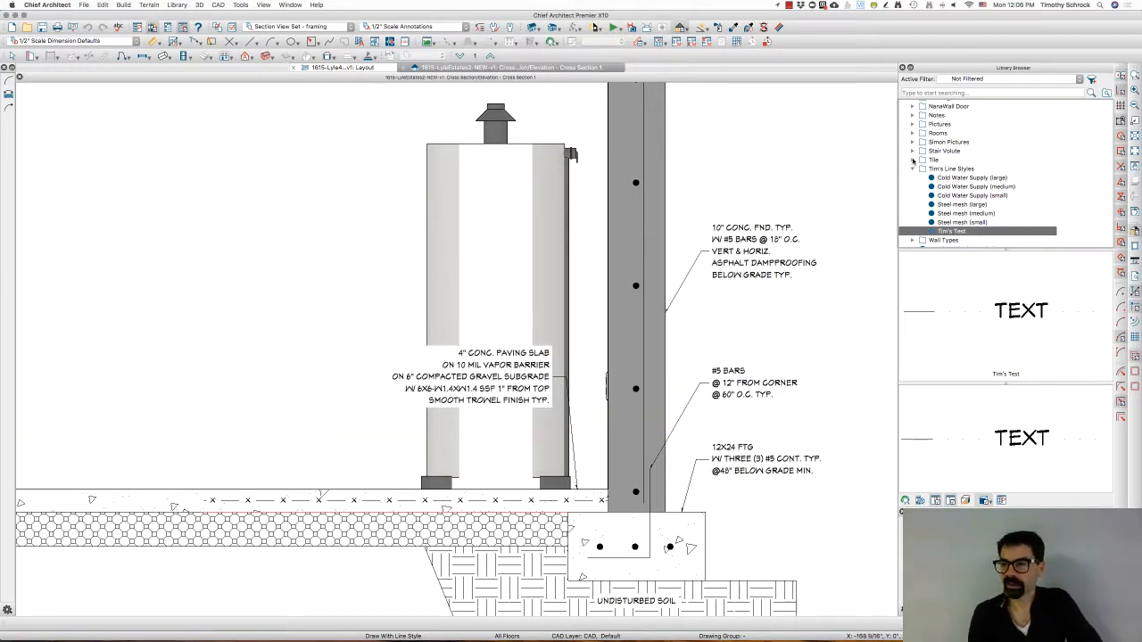
- Browse the Plumbing Line Styles in the Chief Architect Core Catalogs, previewing the Cold Water Supply and Hot Water Supply styles
{"action": "scroll", "coordinate": [913, 160], "scroll_direction": "up", "scroll_amount": 5}
{"action": "scroll", "coordinate": [913, 161], "scroll_direction": "up", "scroll_amount": 3}
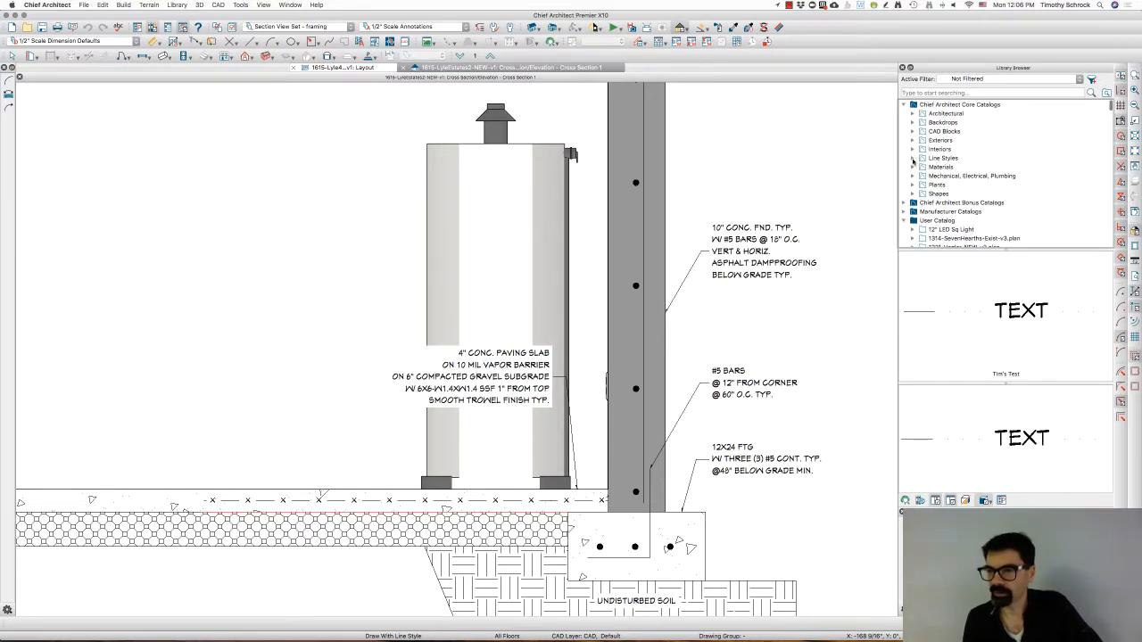
{"action": "left_click", "coordinate": [912, 160]}
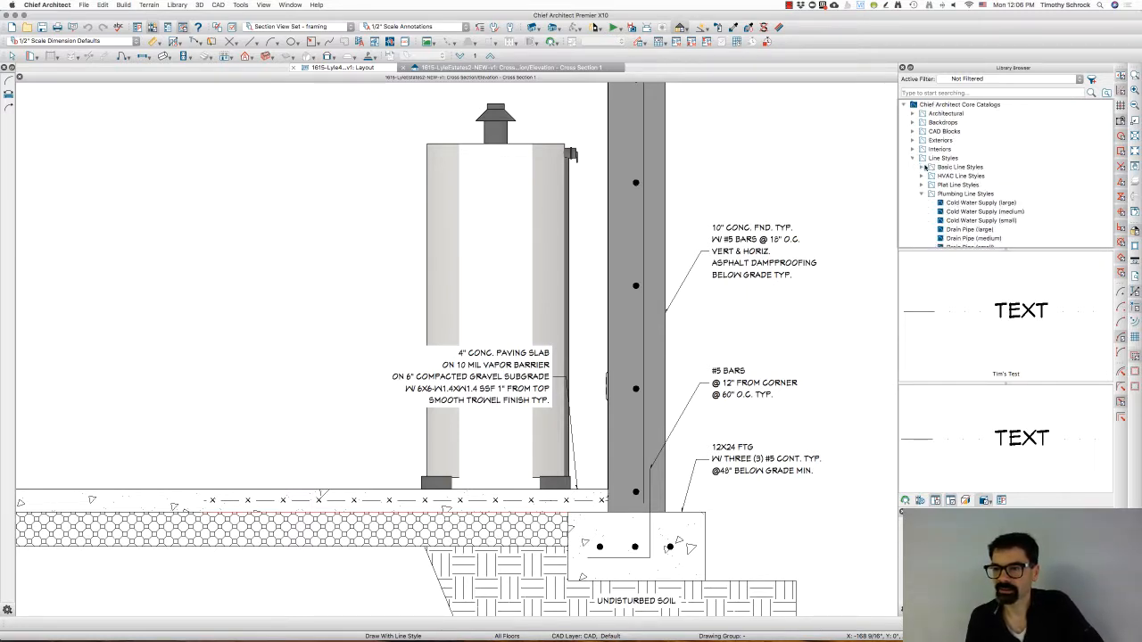
{"action": "double_click", "coordinate": [941, 193]}
{"action": "left_click", "coordinate": [966, 184]}
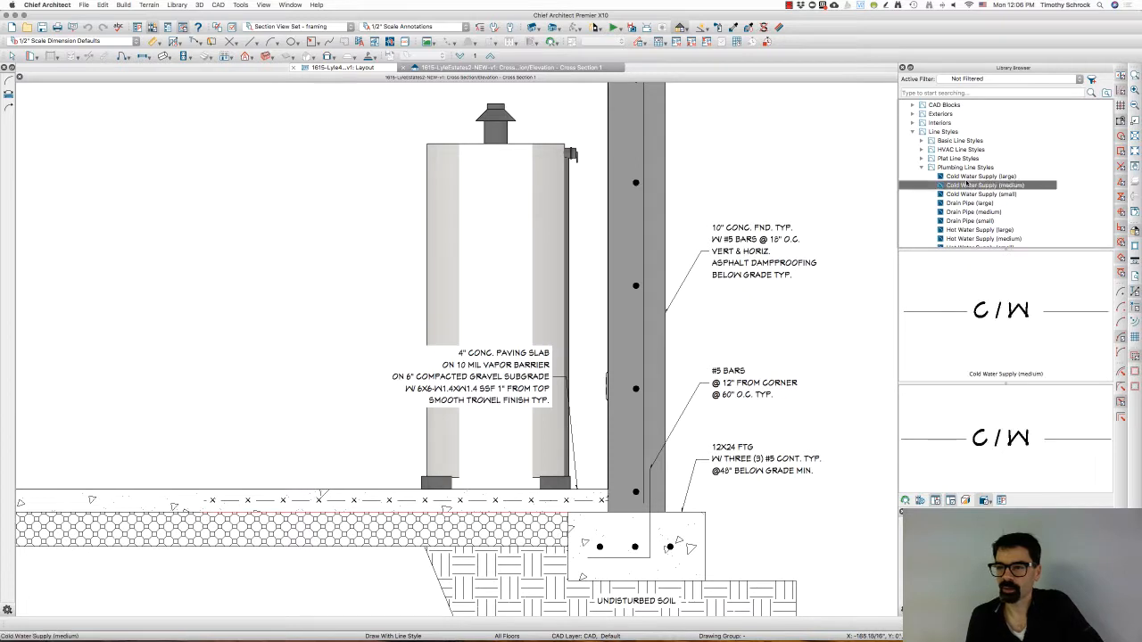
{"action": "left_click", "coordinate": [967, 179]}
{"action": "left_click", "coordinate": [966, 195]}
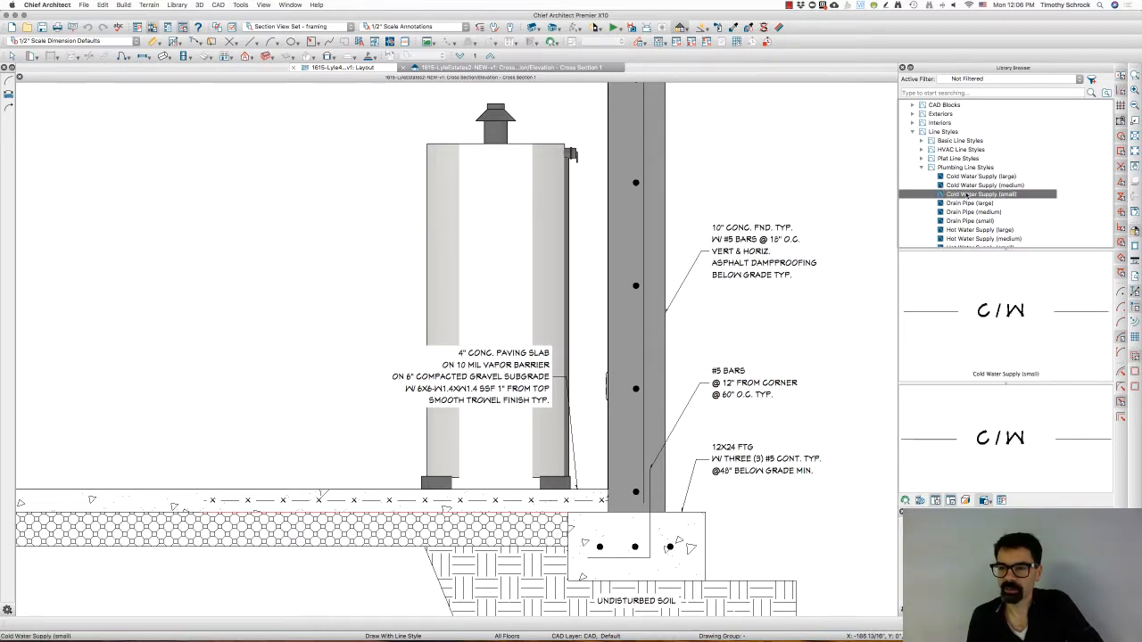
{"action": "scroll", "coordinate": [966, 195], "scroll_direction": "down", "scroll_amount": 3}
{"action": "left_click", "coordinate": [967, 198]}
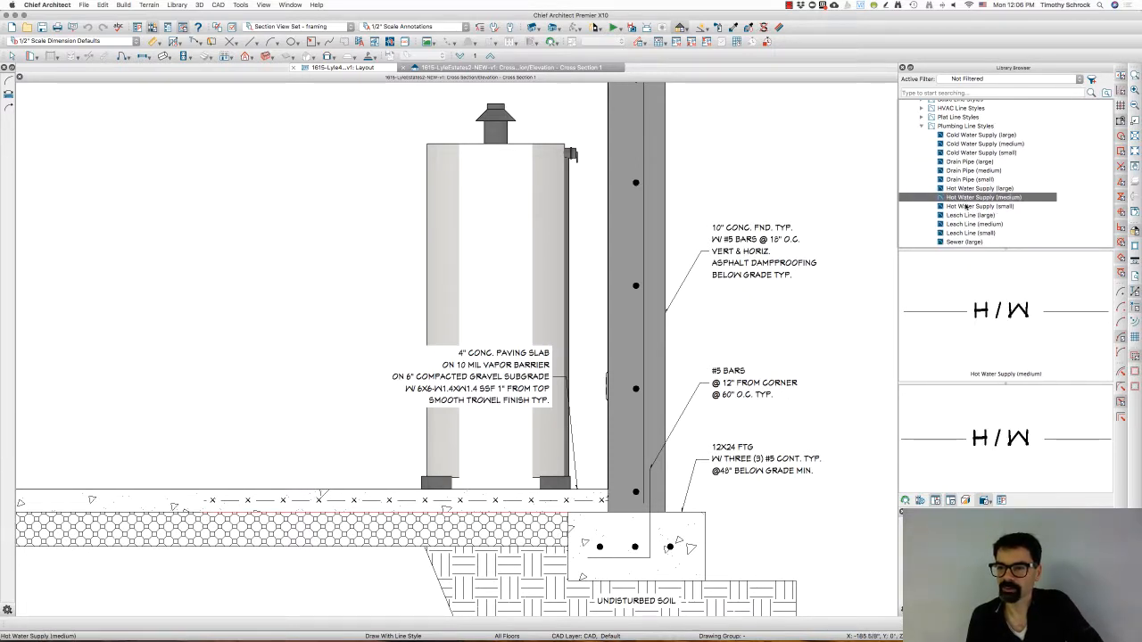
- Compare the previews of the large, medium and small Hot Water Supply line styles in the Plumbing Line Styles folder
{"action": "left_click", "coordinate": [967, 206]}
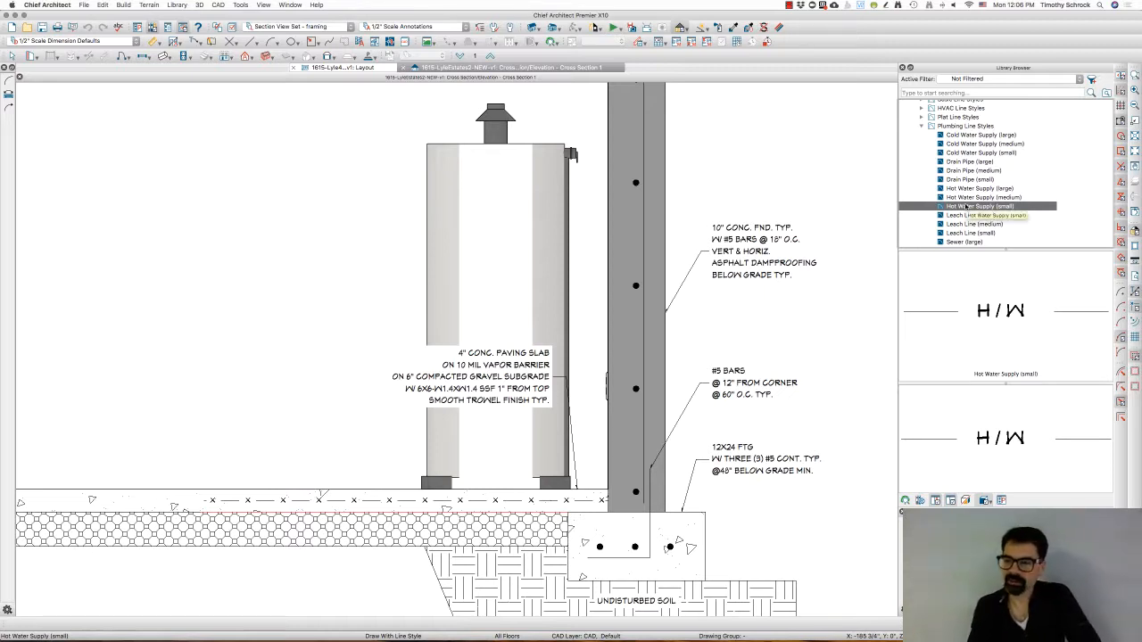
{"action": "left_click", "coordinate": [958, 197]}
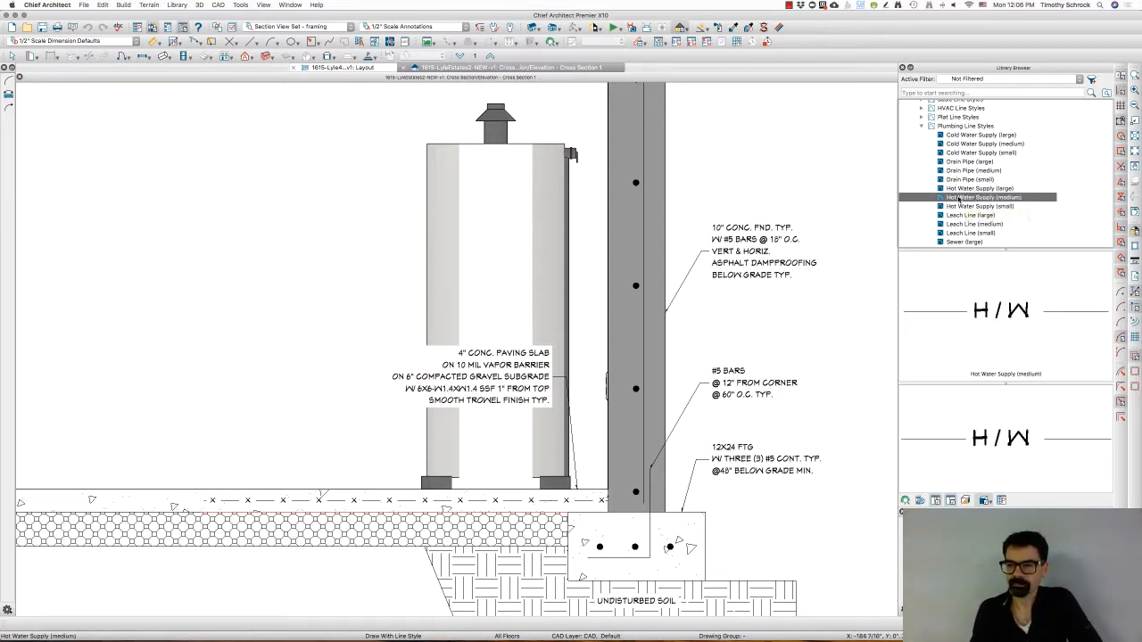
{"action": "left_click", "coordinate": [959, 189]}
{"action": "left_click", "coordinate": [959, 207]}
{"action": "left_click", "coordinate": [958, 198]}
{"action": "left_click", "coordinate": [959, 189]}
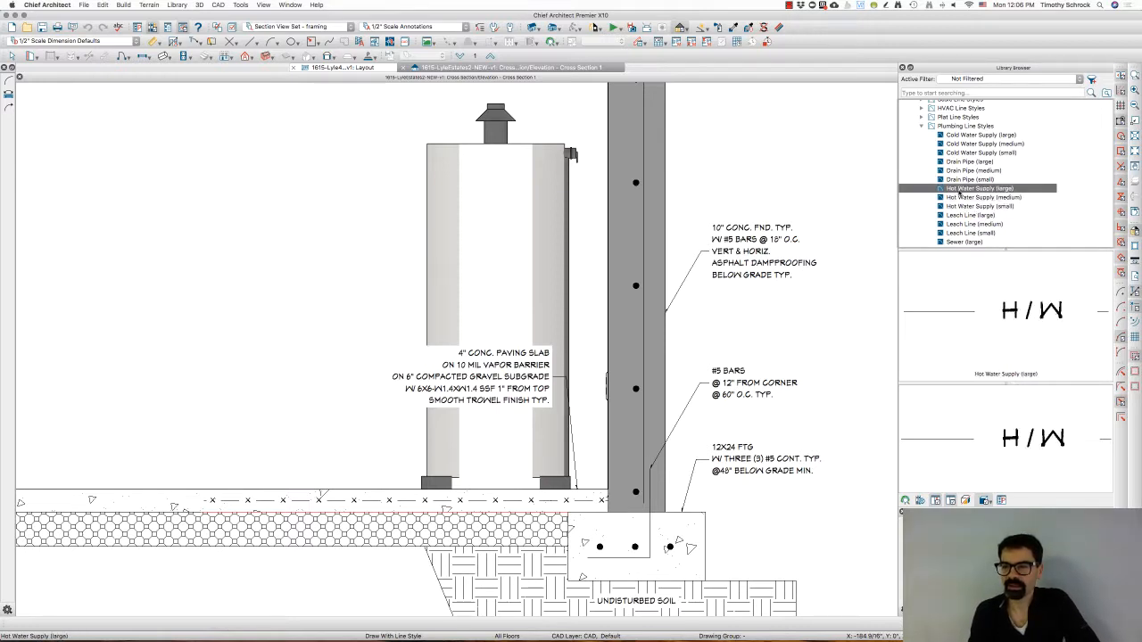
{"action": "left_click", "coordinate": [958, 197]}
{"action": "left_click", "coordinate": [957, 205]}
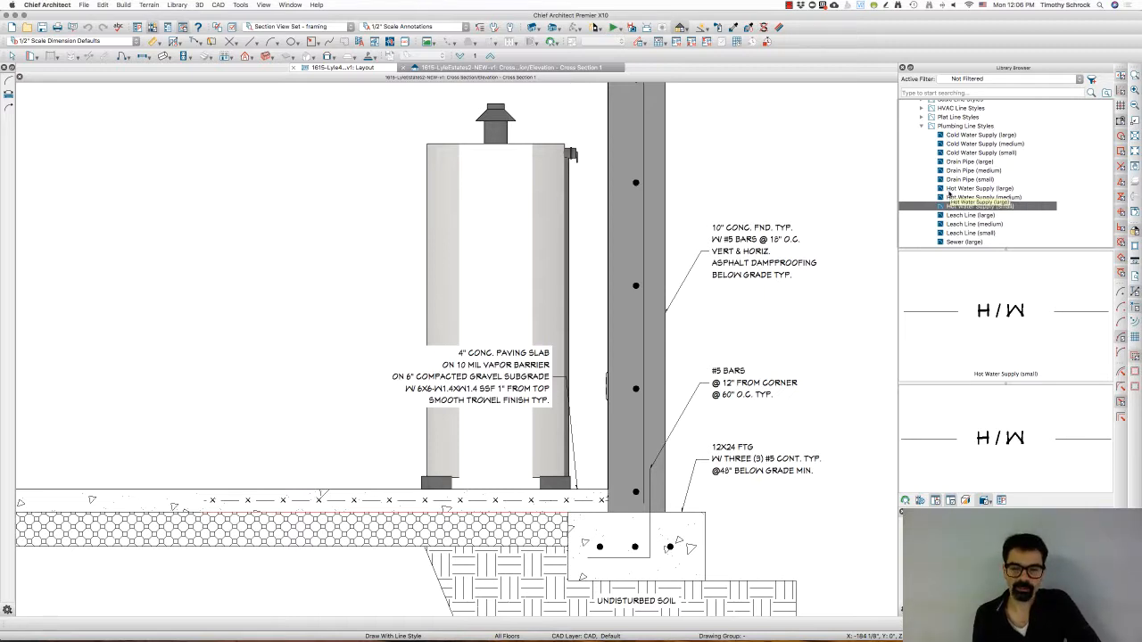
{"action": "left_click", "coordinate": [959, 189]}
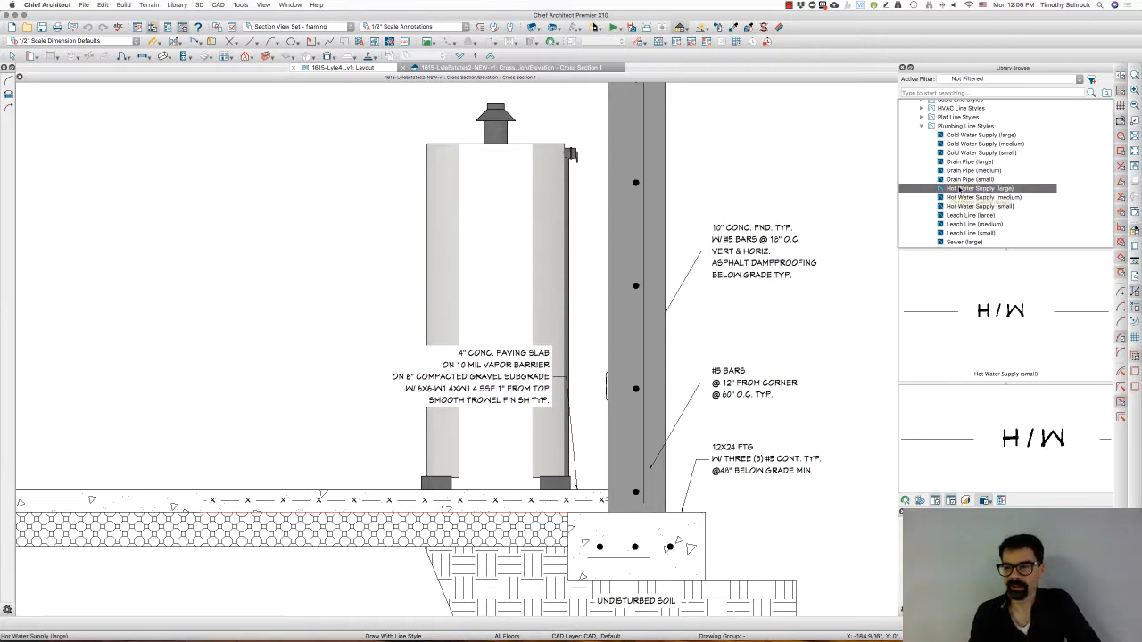
{"action": "left_click", "coordinate": [960, 196]}
{"action": "left_click", "coordinate": [959, 204]}
{"action": "left_click", "coordinate": [961, 190]}
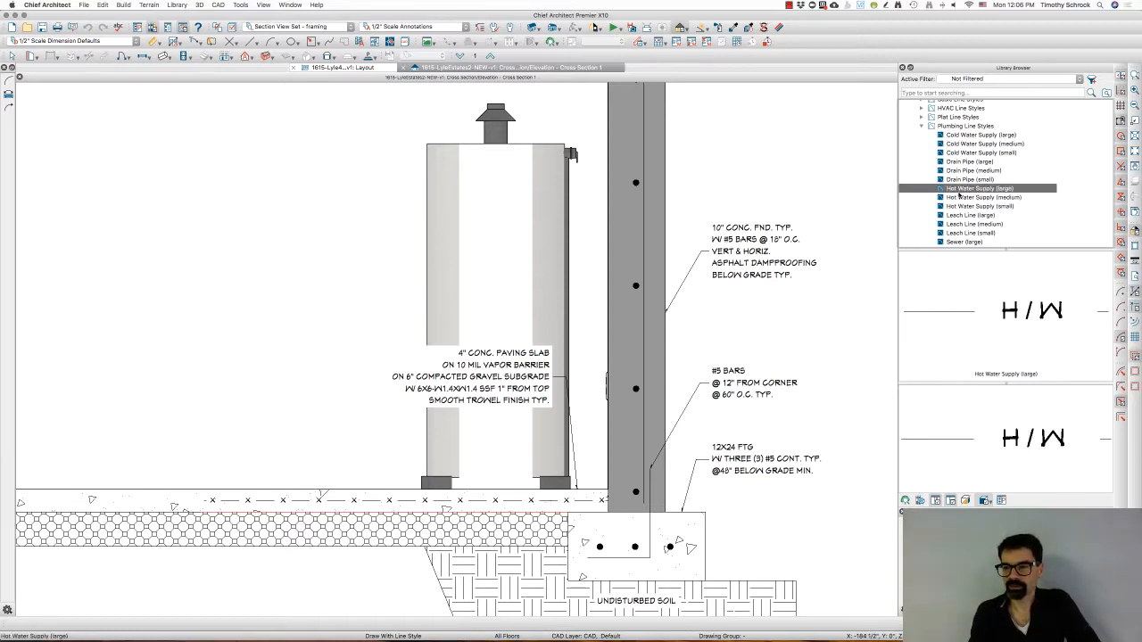
{"action": "left_click", "coordinate": [960, 197]}
{"action": "left_click", "coordinate": [961, 205]}
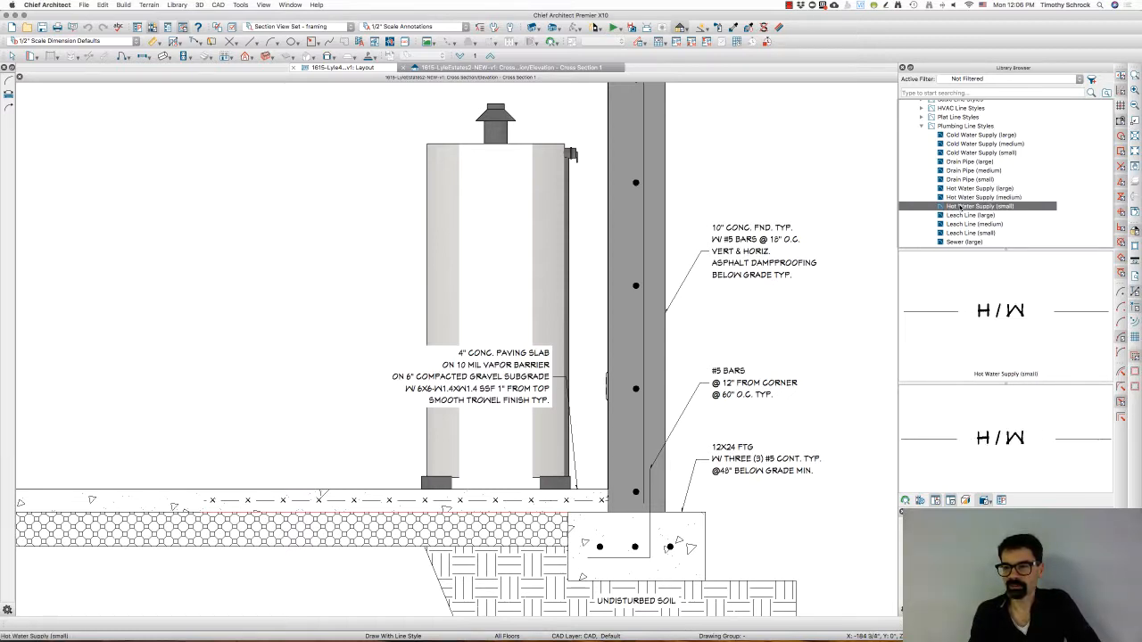
- Collapse the core Plumbing Line Styles folder and return to the custom line styles folder in the User Catalog
{"action": "left_click", "coordinate": [922, 127]}
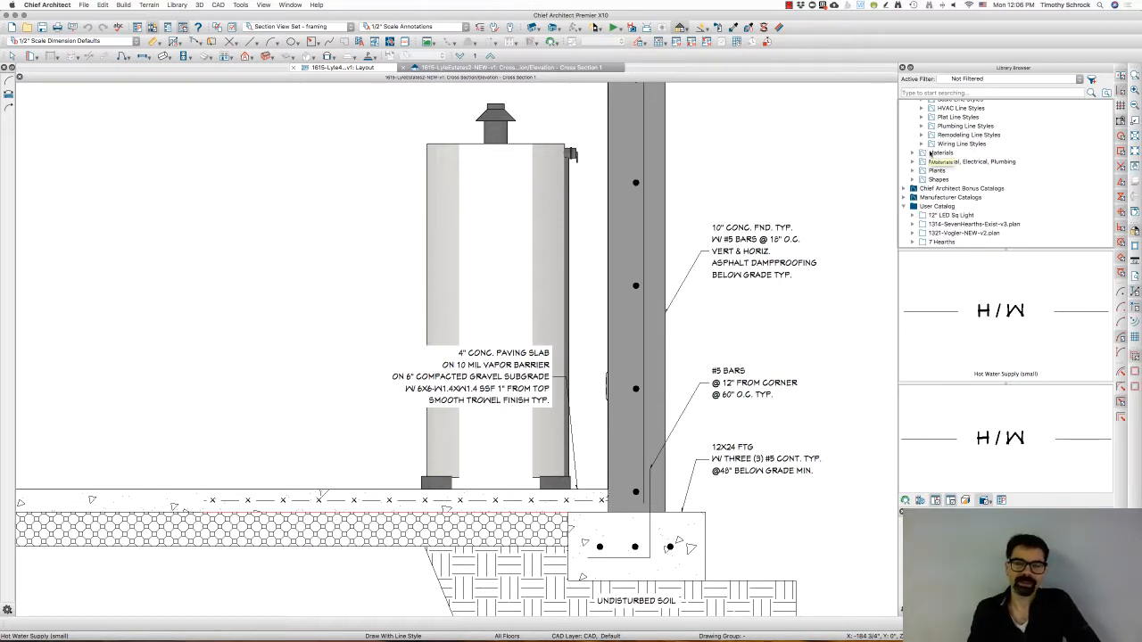
{"action": "scroll", "coordinate": [932, 161], "scroll_direction": "down", "scroll_amount": 5}
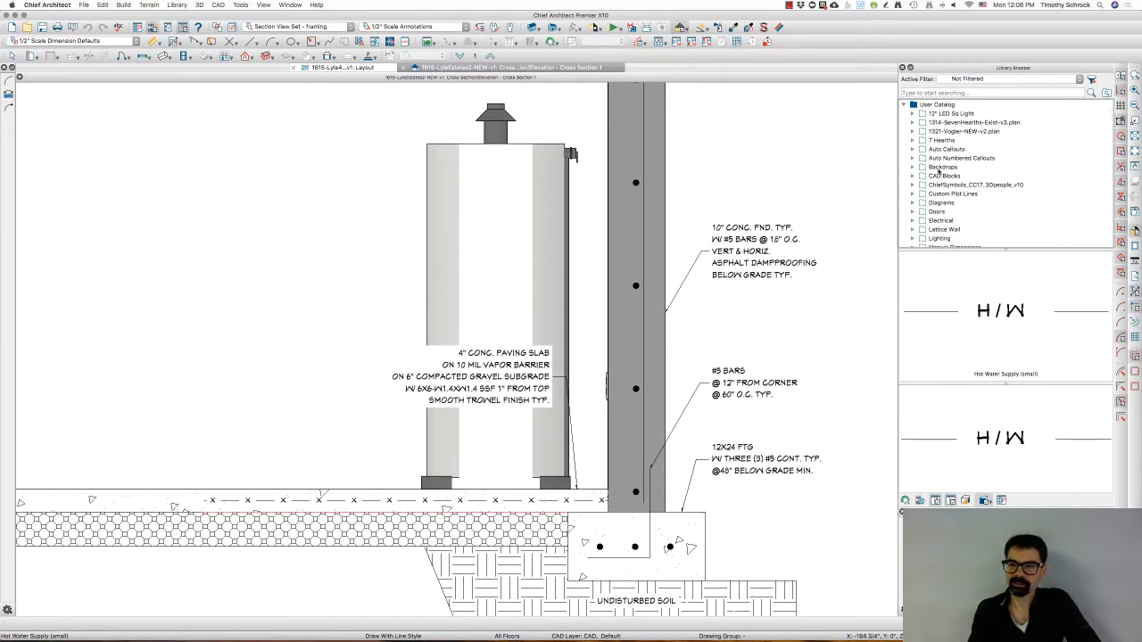
{"action": "scroll", "coordinate": [950, 209], "scroll_direction": "down", "scroll_amount": 3}
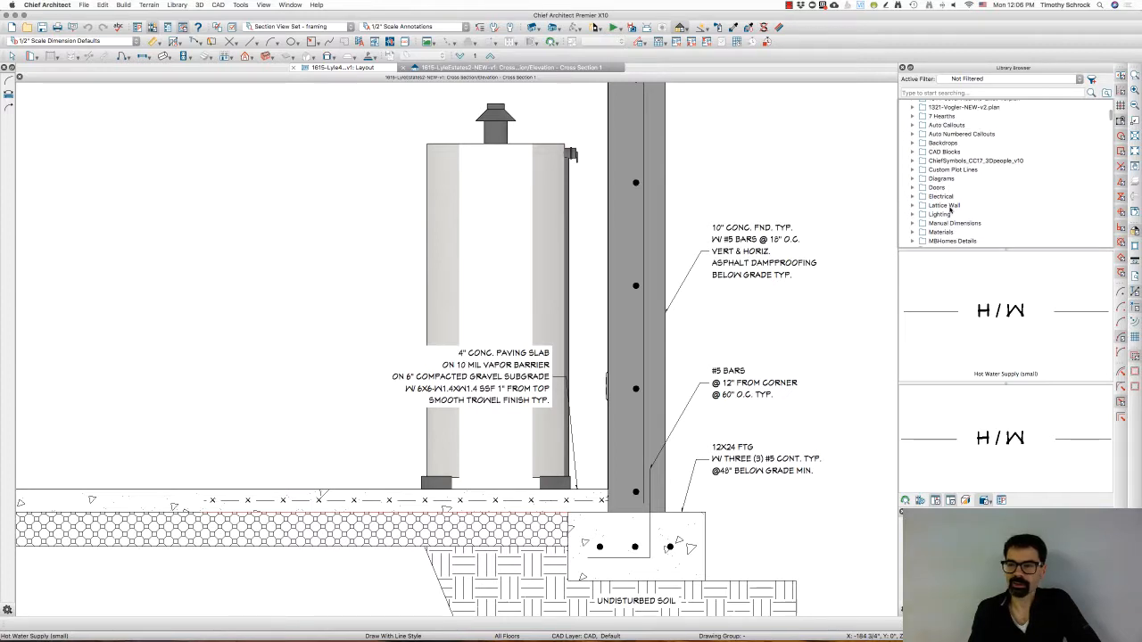
{"action": "scroll", "coordinate": [950, 210], "scroll_direction": "down", "scroll_amount": 2}
{"action": "scroll", "coordinate": [951, 208], "scroll_direction": "down", "scroll_amount": 6}
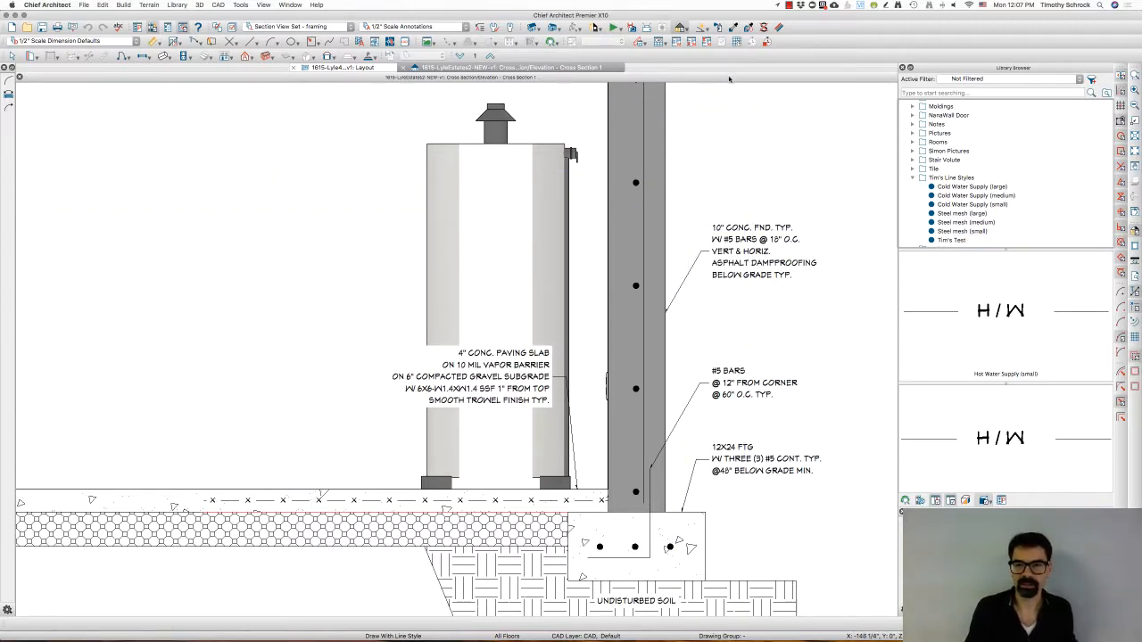
- Examine the steel mesh line in the concrete slab of the cross section at close and distant magnifications
{"action": "scroll", "coordinate": [533, 506], "scroll_direction": "up", "scroll_amount": 5}
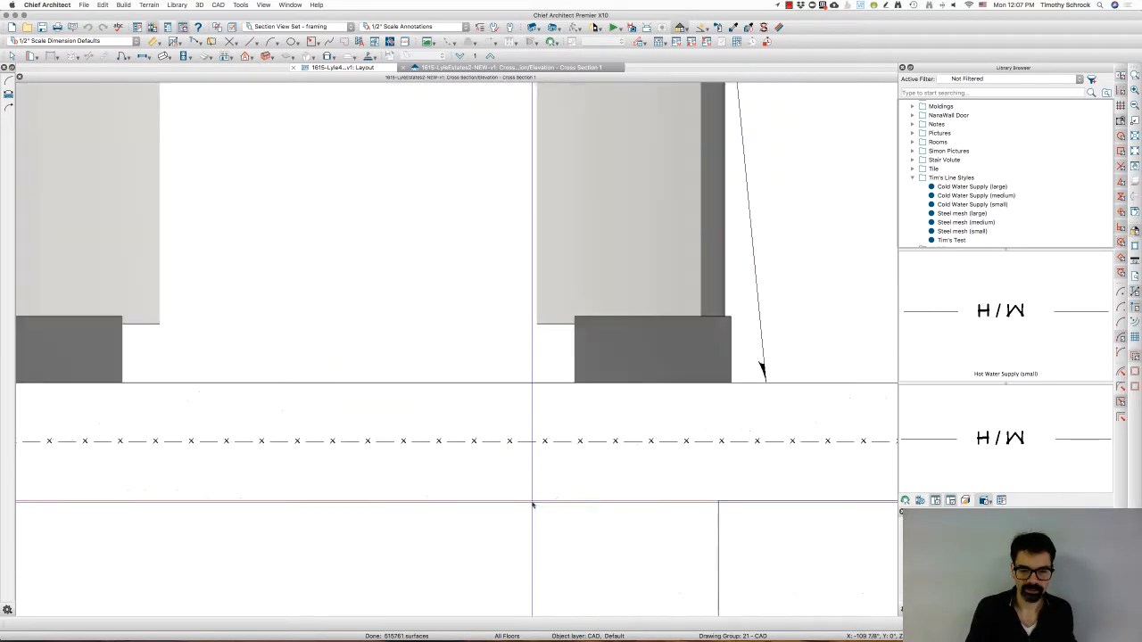
{"action": "scroll", "coordinate": [533, 506], "scroll_direction": "down", "scroll_amount": 3}
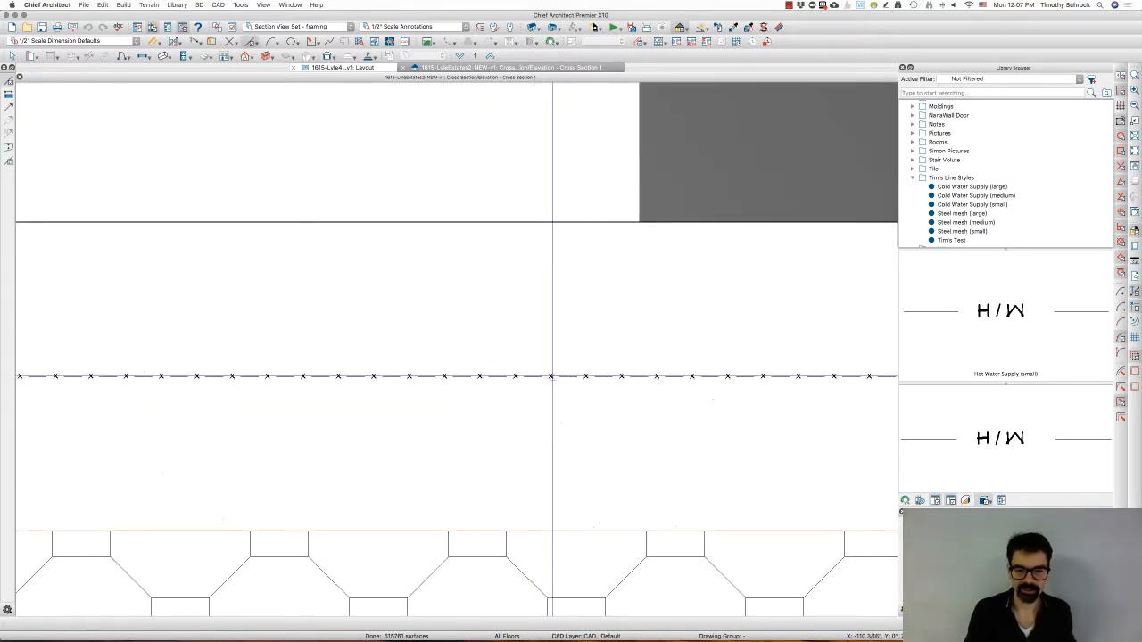
{"action": "scroll", "coordinate": [552, 377], "scroll_direction": "up", "scroll_amount": 4}
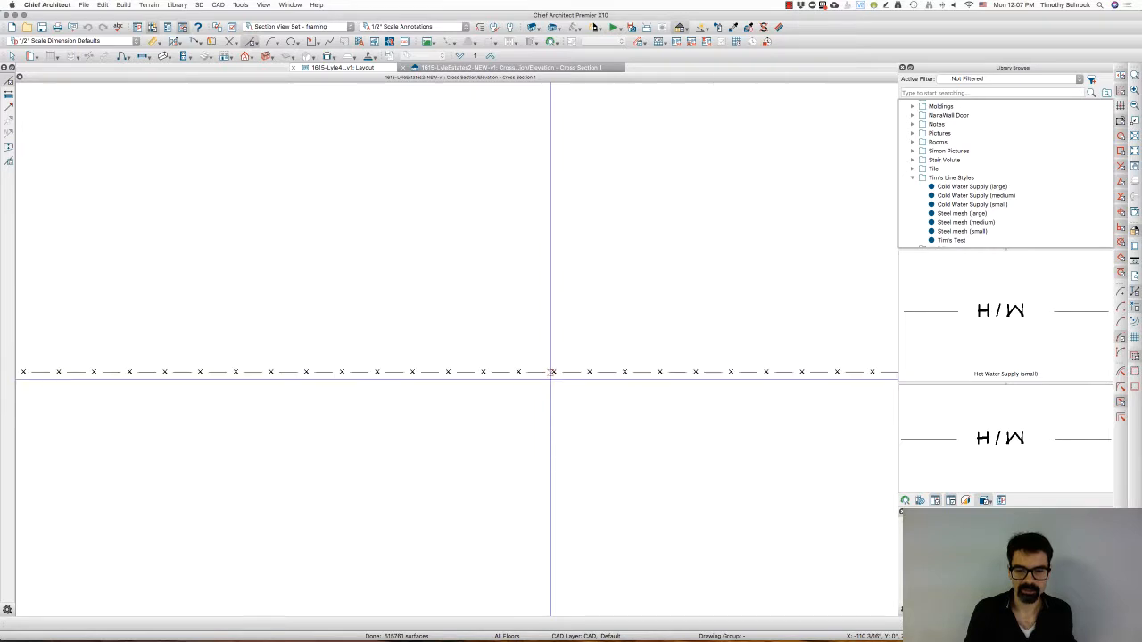
{"action": "scroll", "coordinate": [551, 379], "scroll_direction": "up", "scroll_amount": 2}
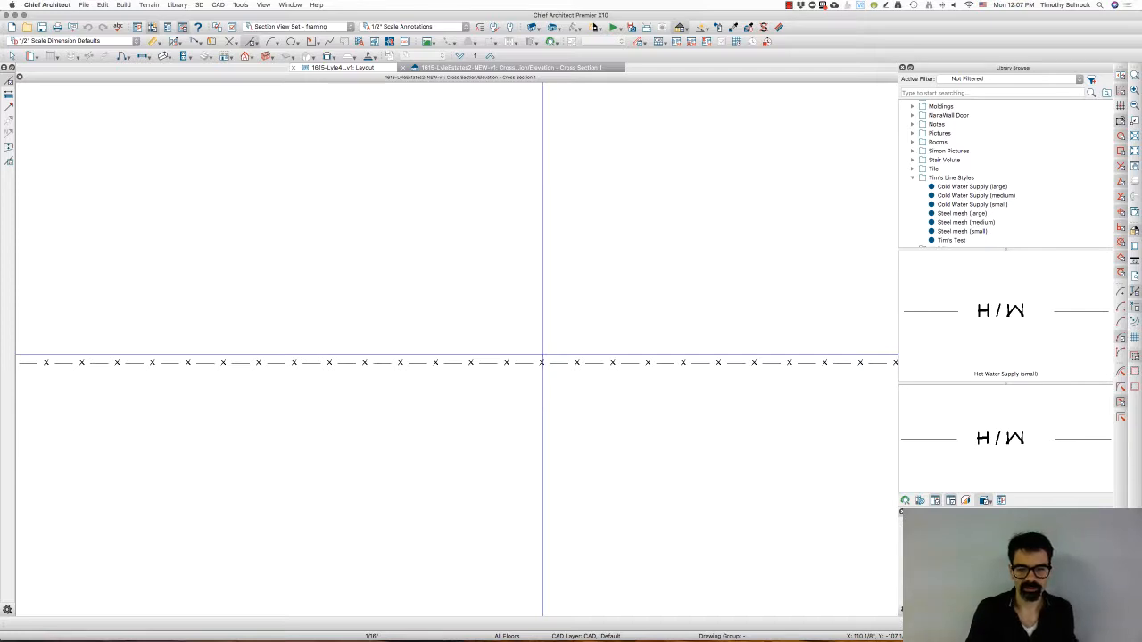
{"action": "scroll", "coordinate": [540, 409], "scroll_direction": "down", "scroll_amount": 3}
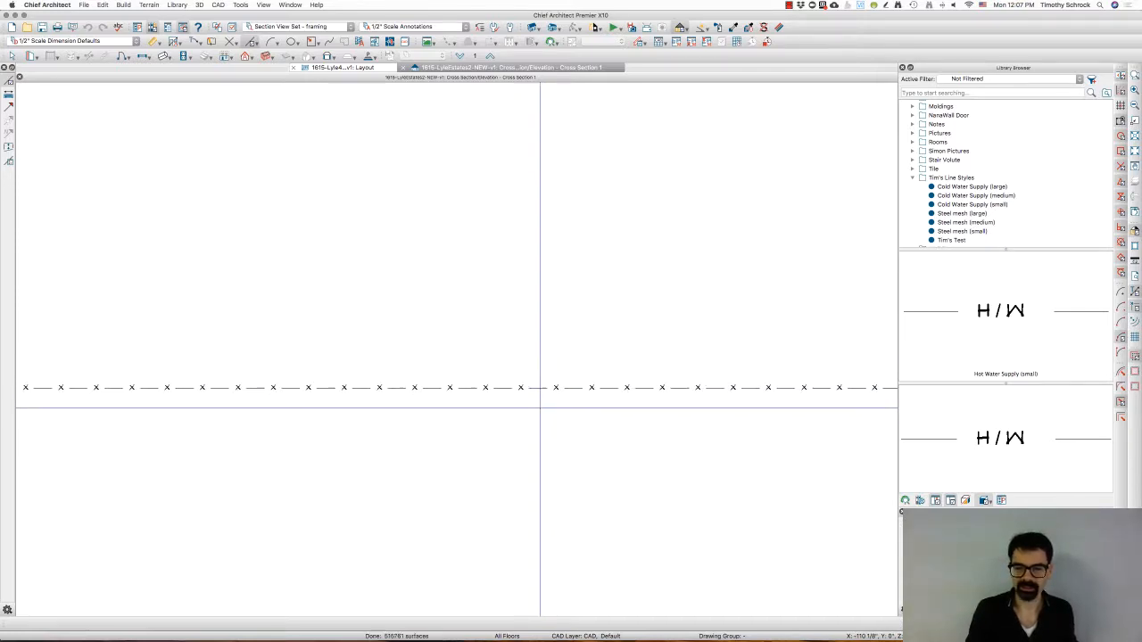
{"action": "scroll", "coordinate": [539, 412], "scroll_direction": "down", "scroll_amount": 5}
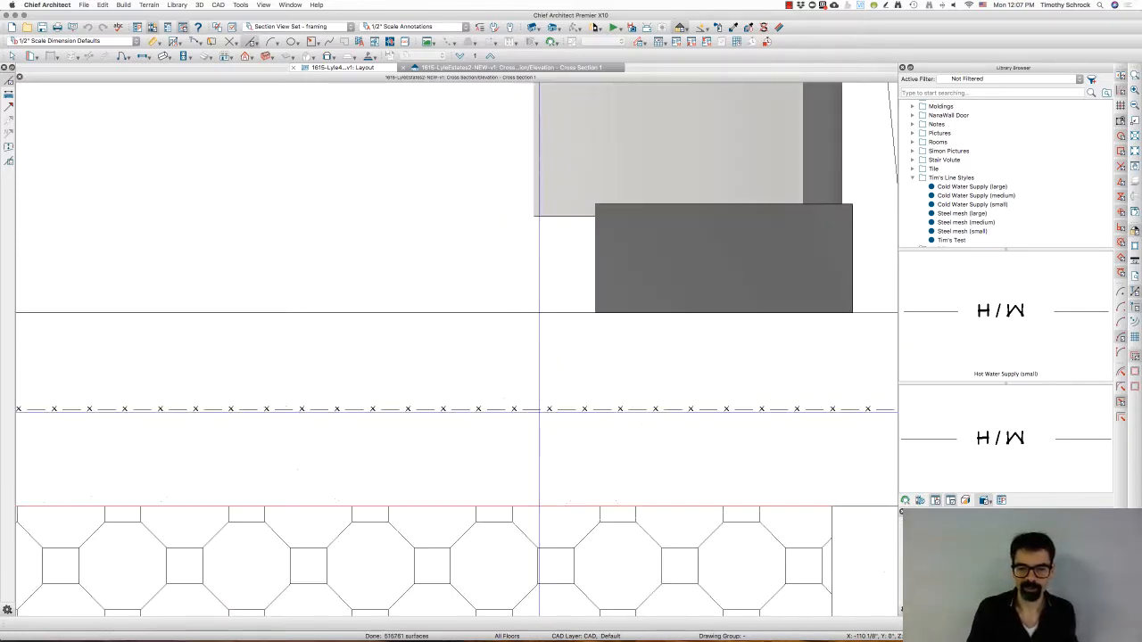
{"action": "scroll", "coordinate": [539, 411], "scroll_direction": "down", "scroll_amount": 4}
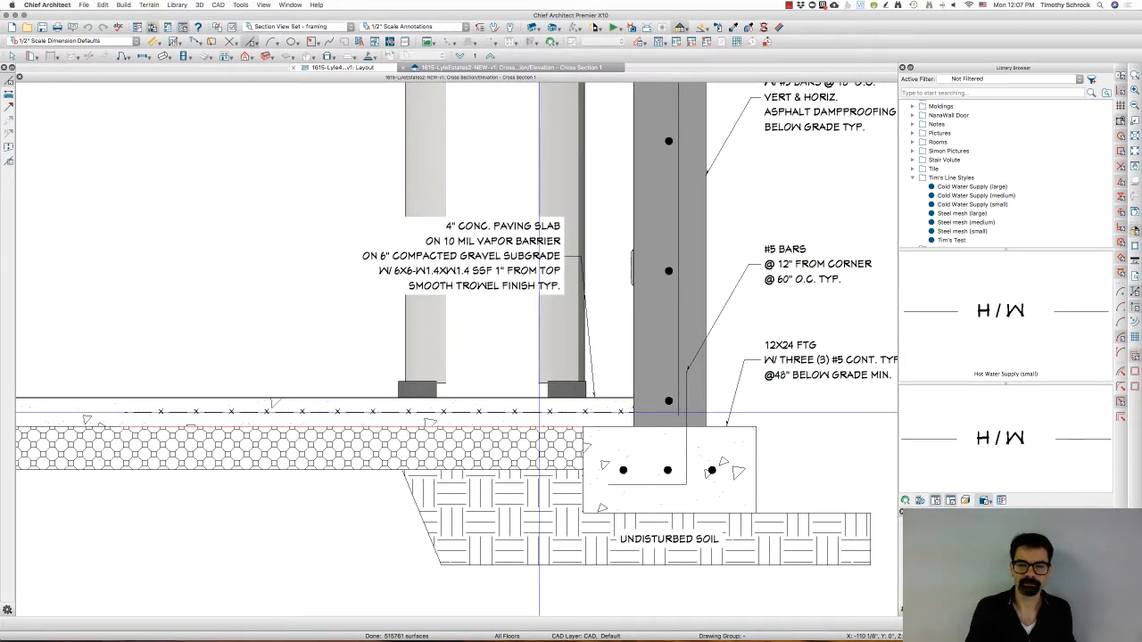
{"action": "scroll", "coordinate": [539, 411], "scroll_direction": "down", "scroll_amount": 1}
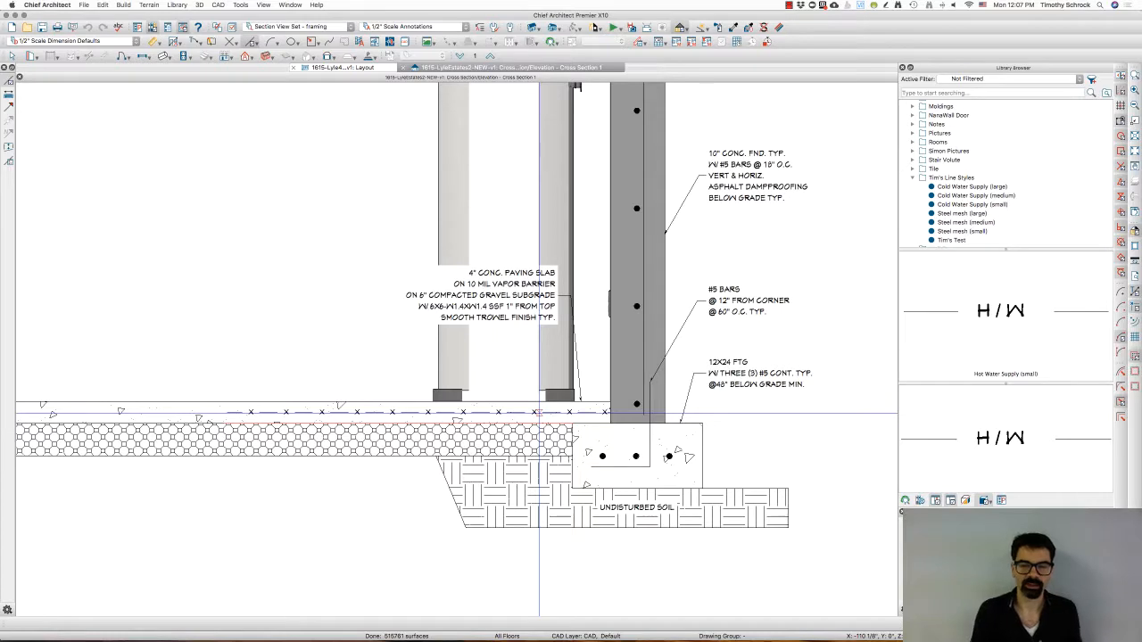